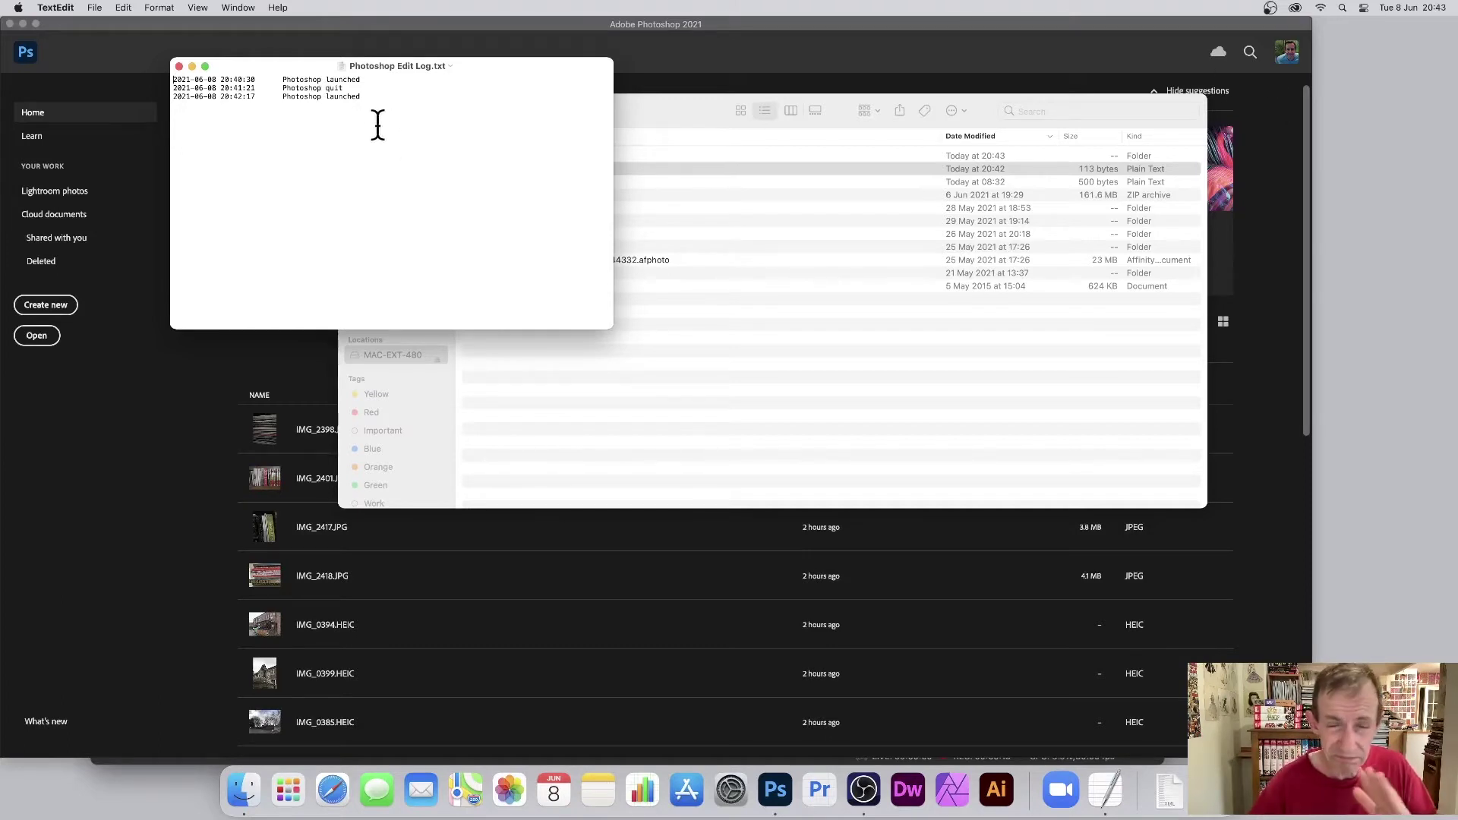
- Review the entries in Photoshop Edit Log.txt, then close the log and switch to Photoshop
left_click_drag(366, 99, 195, 71)
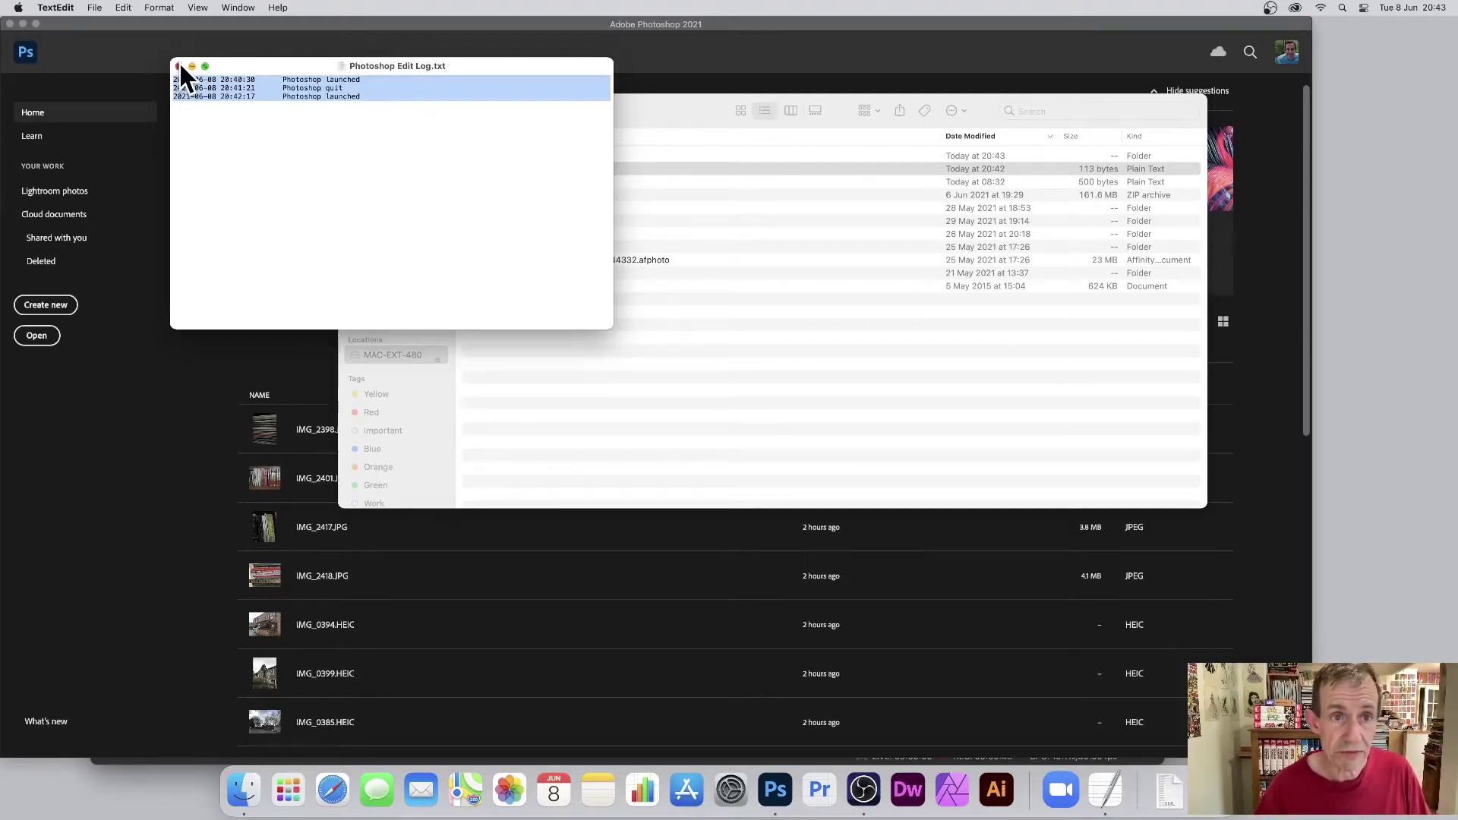
left_click(179, 65)
left_click(404, 61)
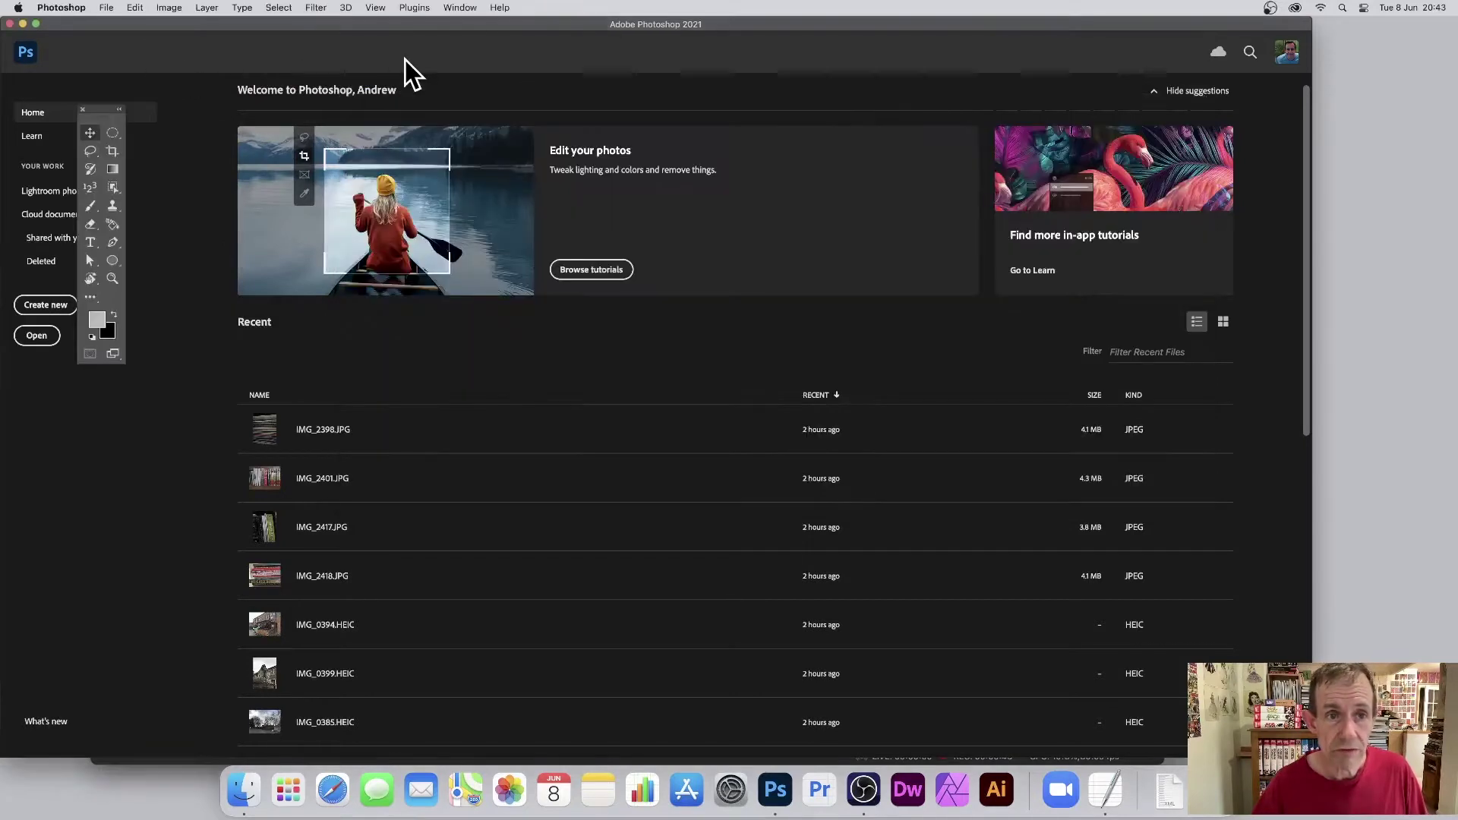
- Enable the History Log in the preferences, saving log items to both metadata and text file with edit log items at Sessions Only
left_click(70, 7)
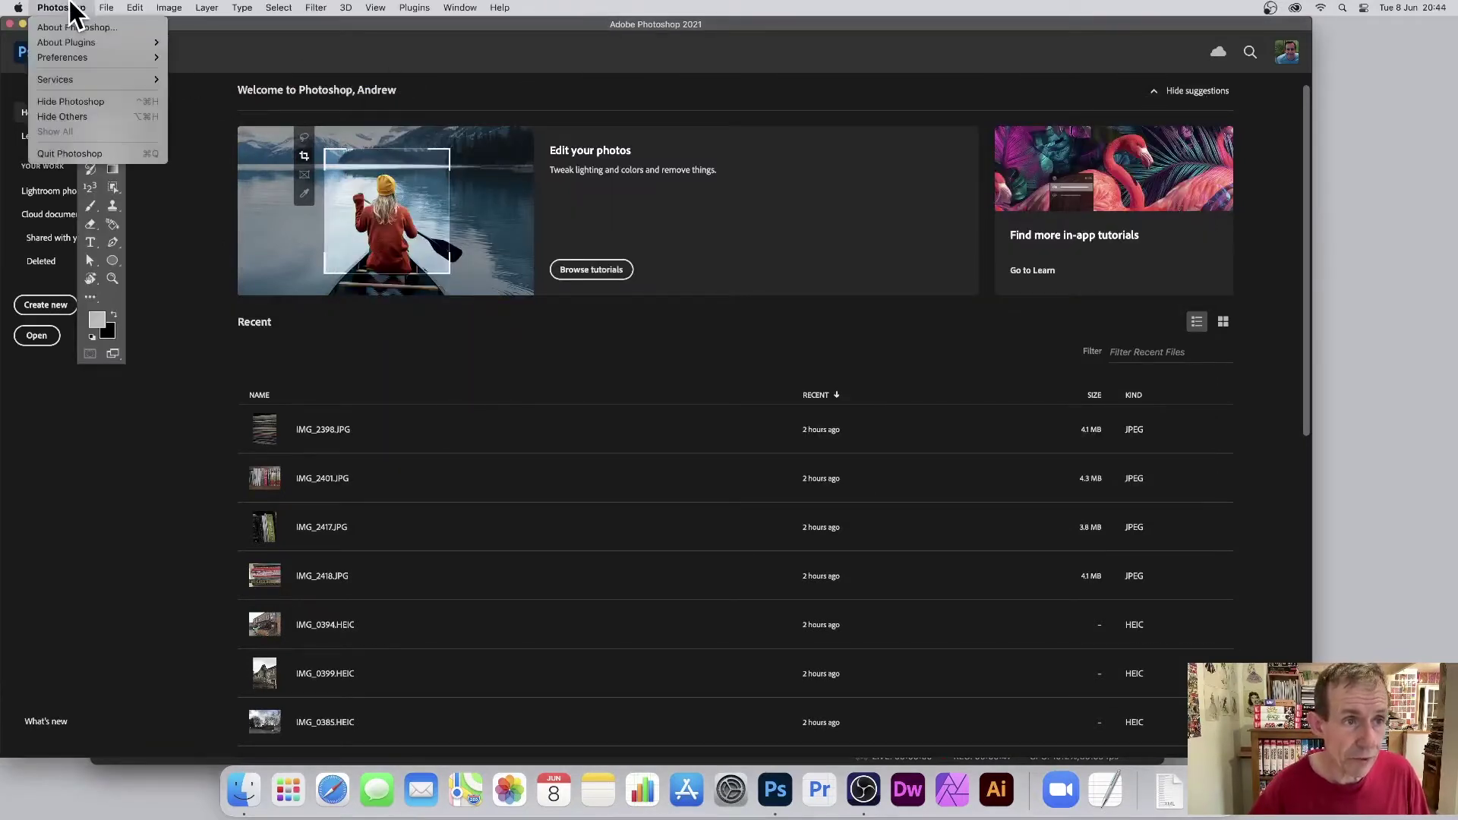
mouse_move(69, 58)
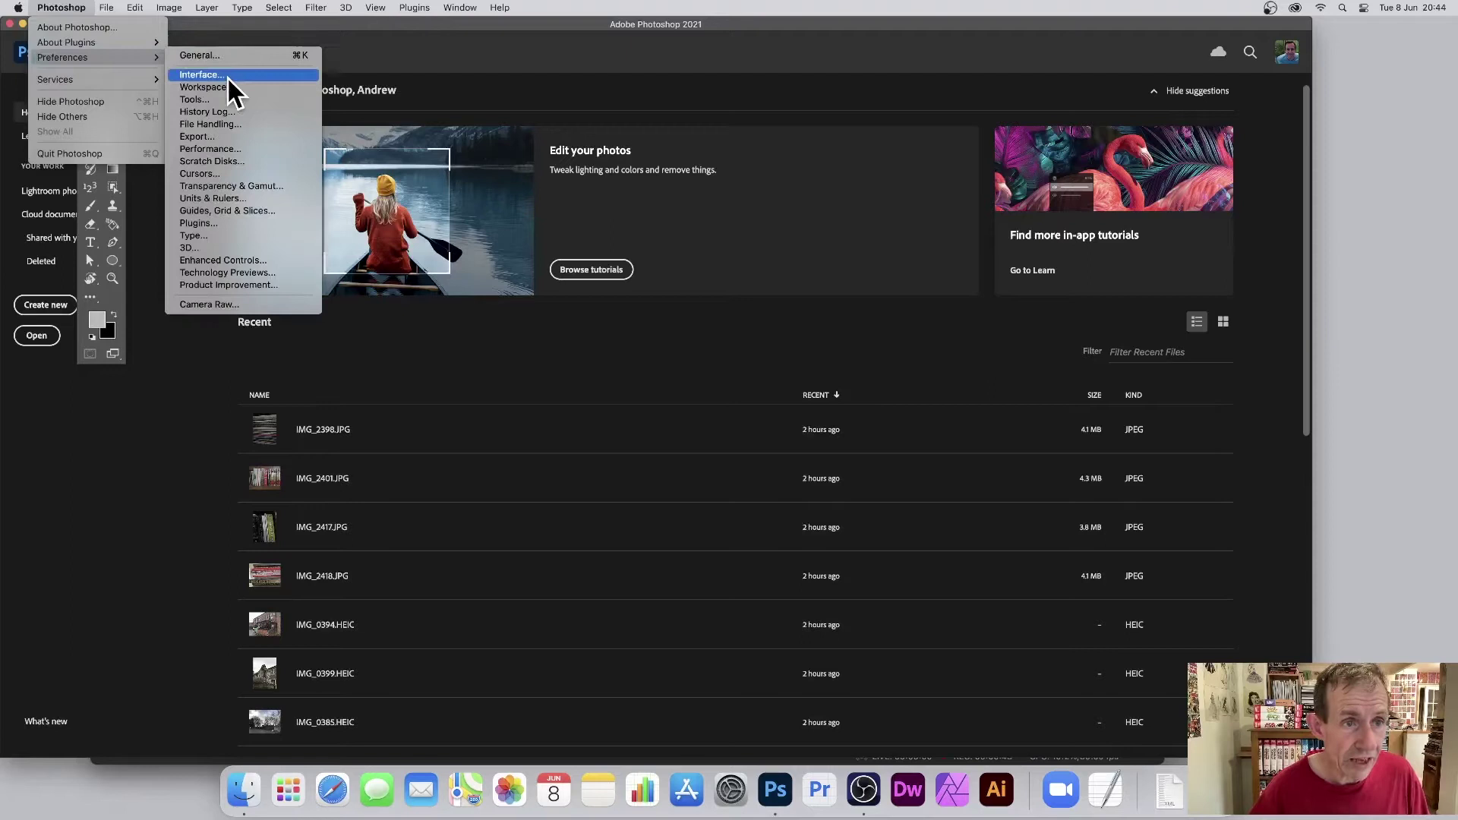
left_click(230, 112)
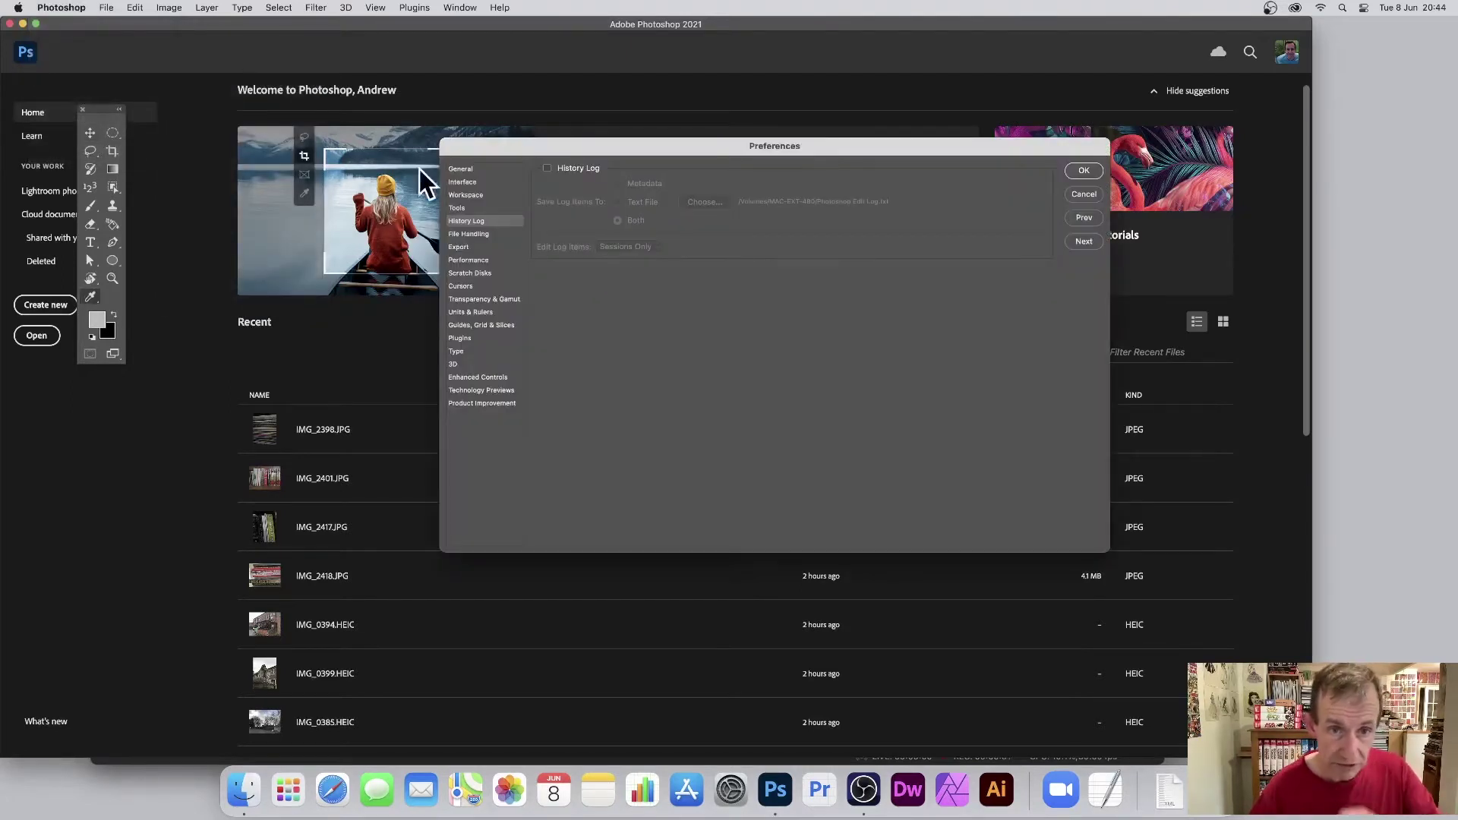
left_click(547, 169)
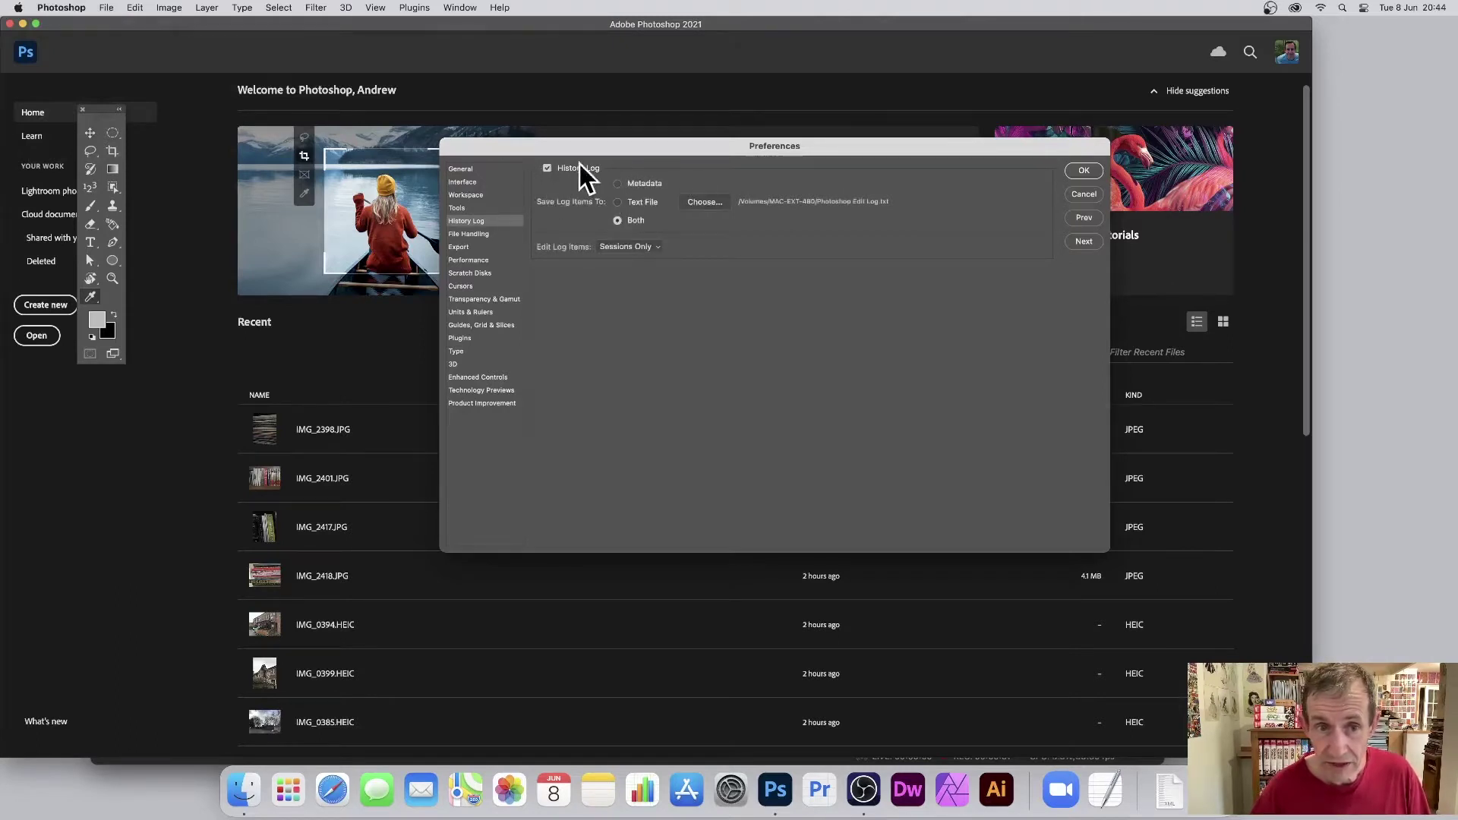
left_click(547, 168)
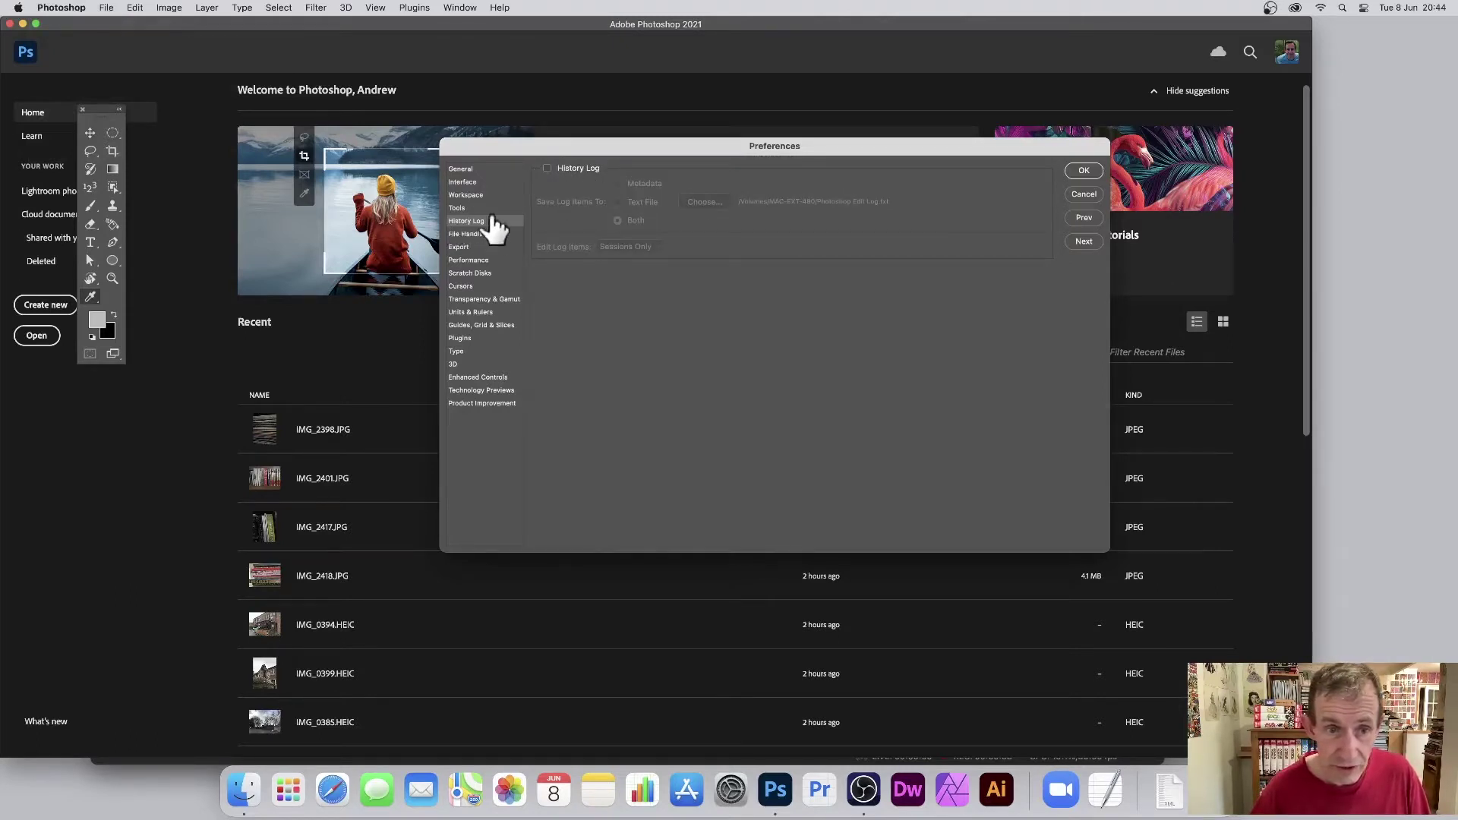
left_click(547, 168)
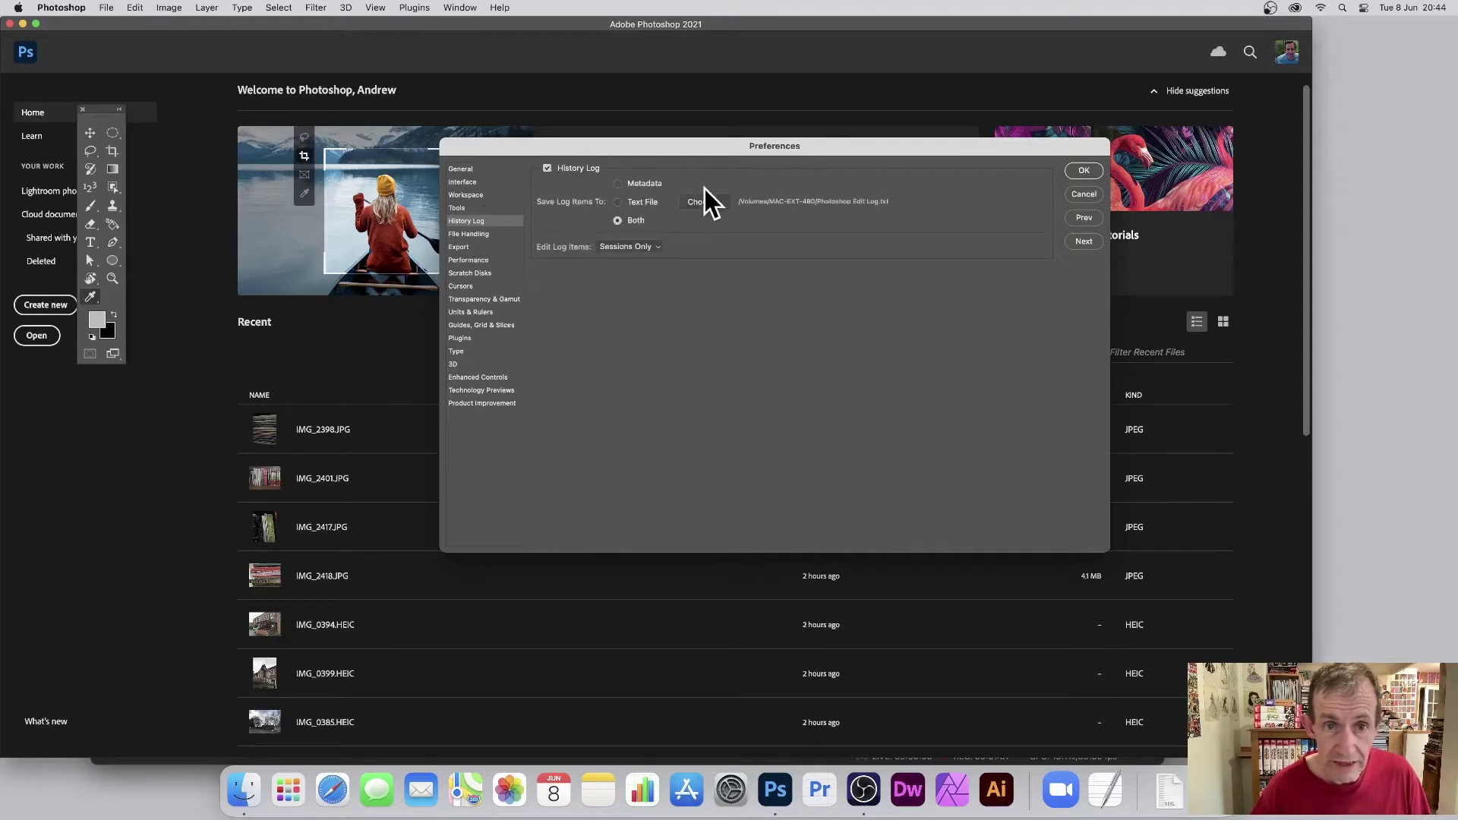
left_click(618, 204)
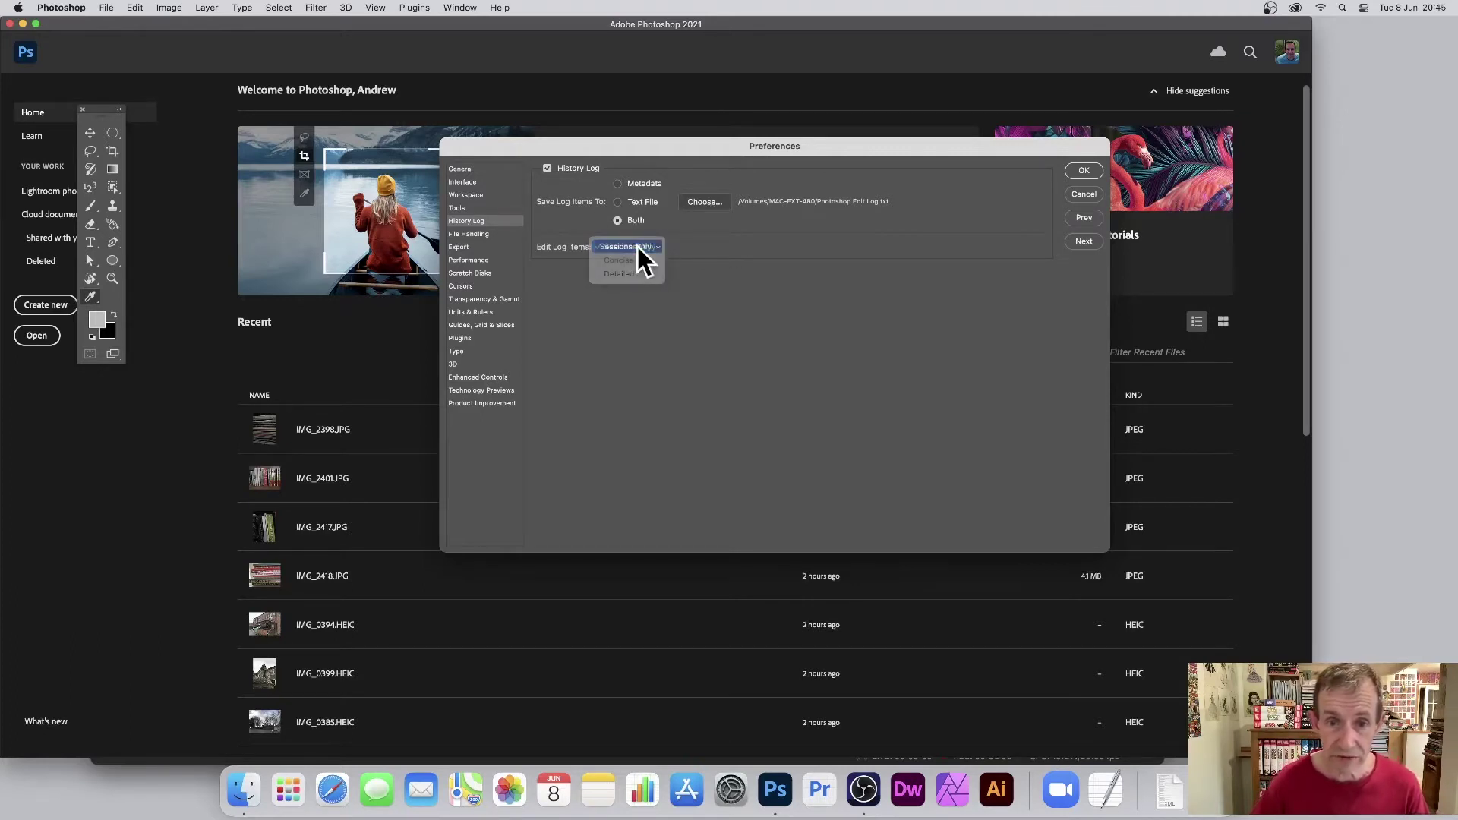
left_click(637, 246)
left_click(1086, 172)
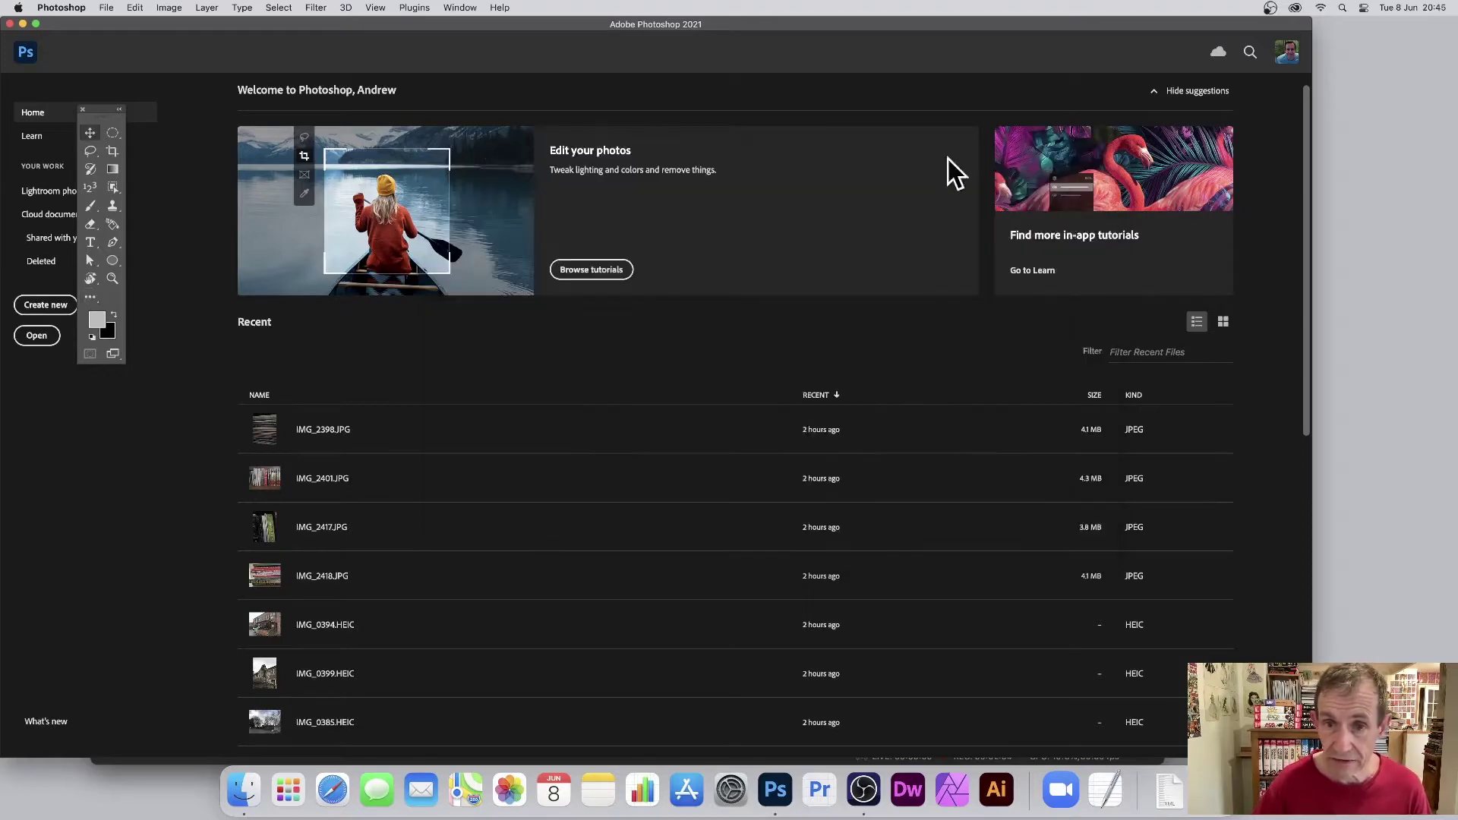
- Quit Photoshop and relaunch it so the session is recorded in the history log
left_click(64, 7)
left_click(87, 153)
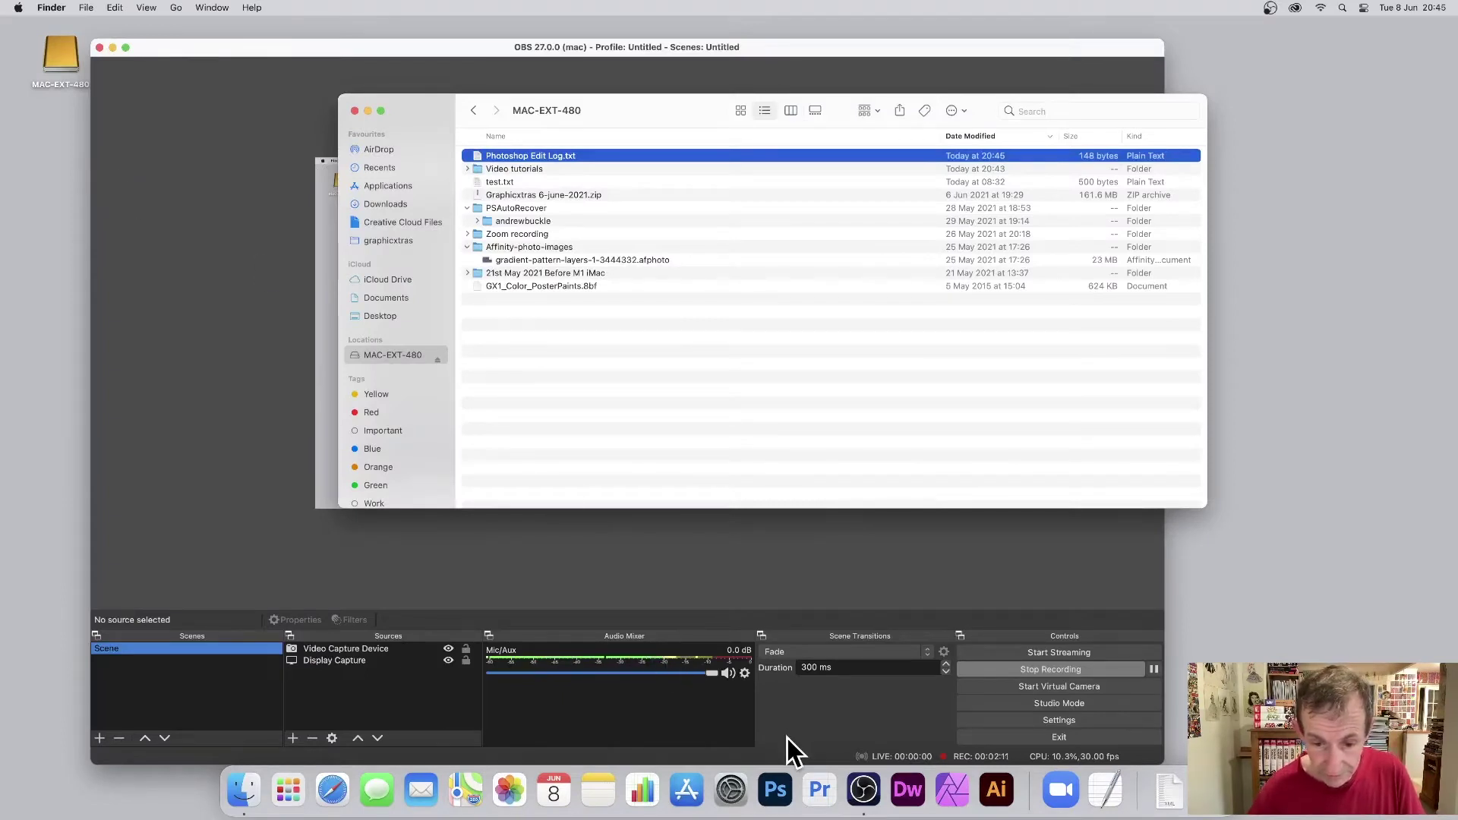
left_click(786, 790)
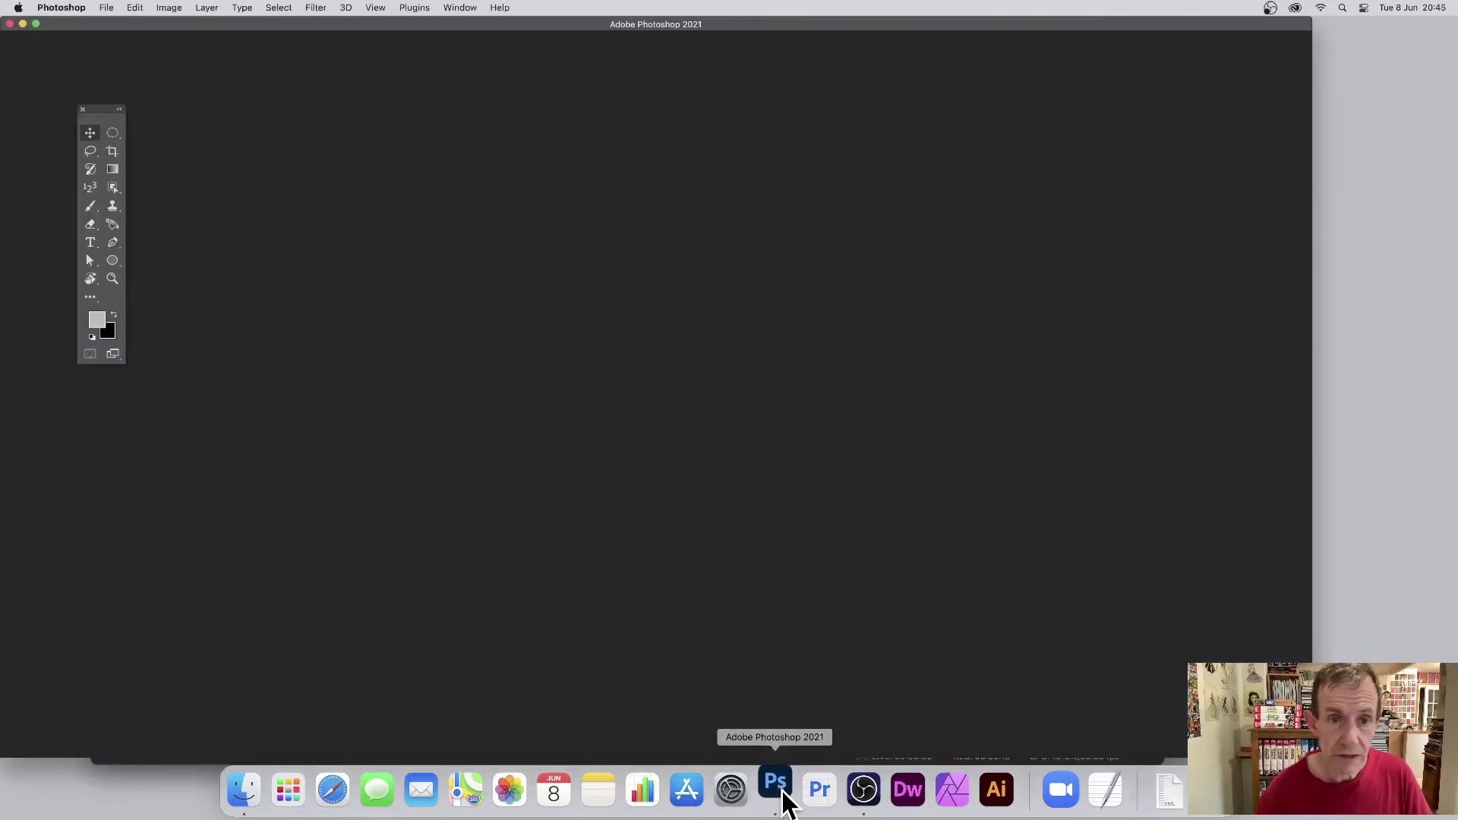
- Open Photoshop Edit Log.txt from the MAC-EXT-480 drive to check its session entries, and return to Photoshop
key("super+Tab")
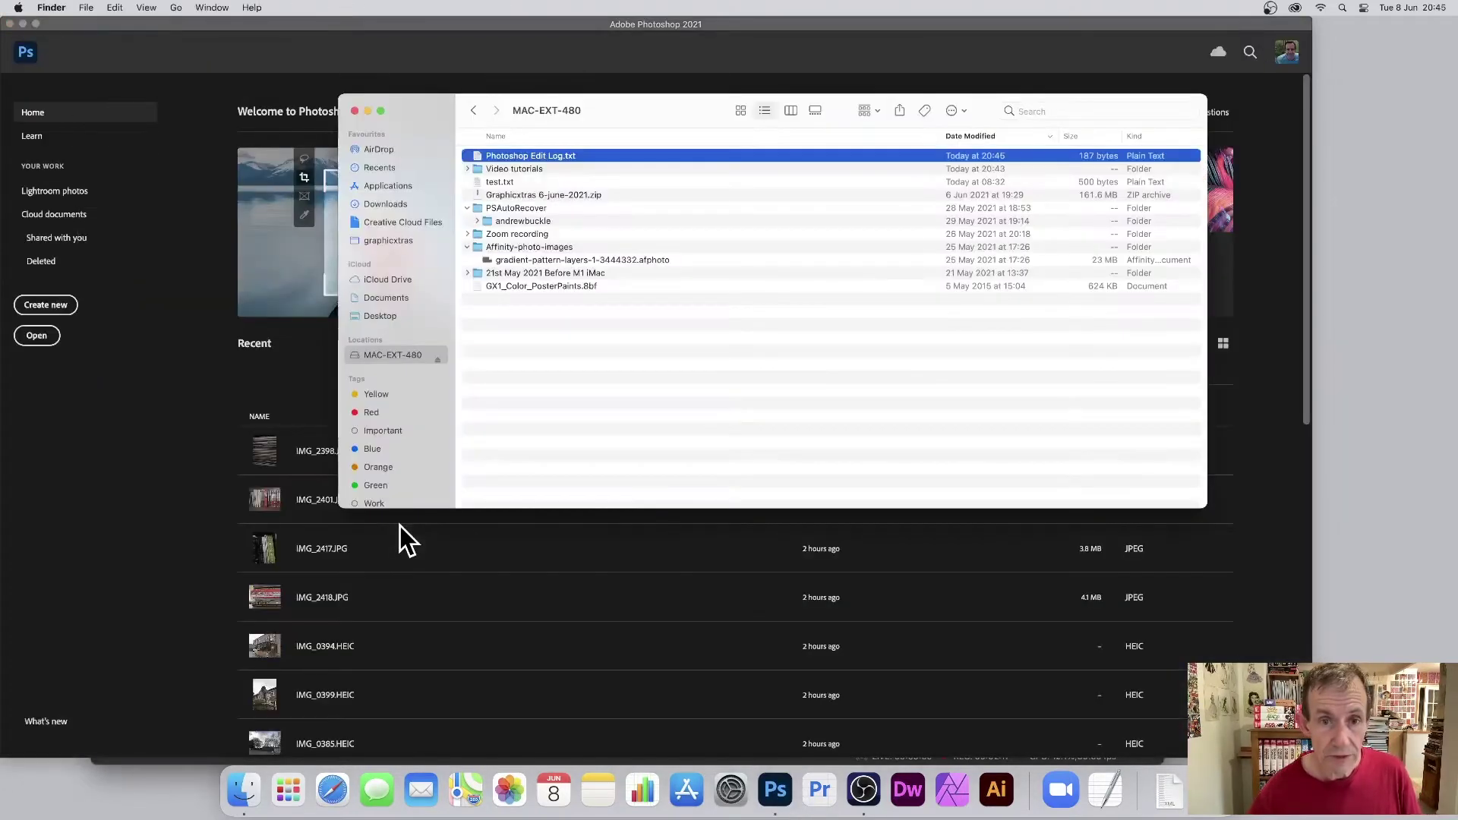
double_click(529, 155)
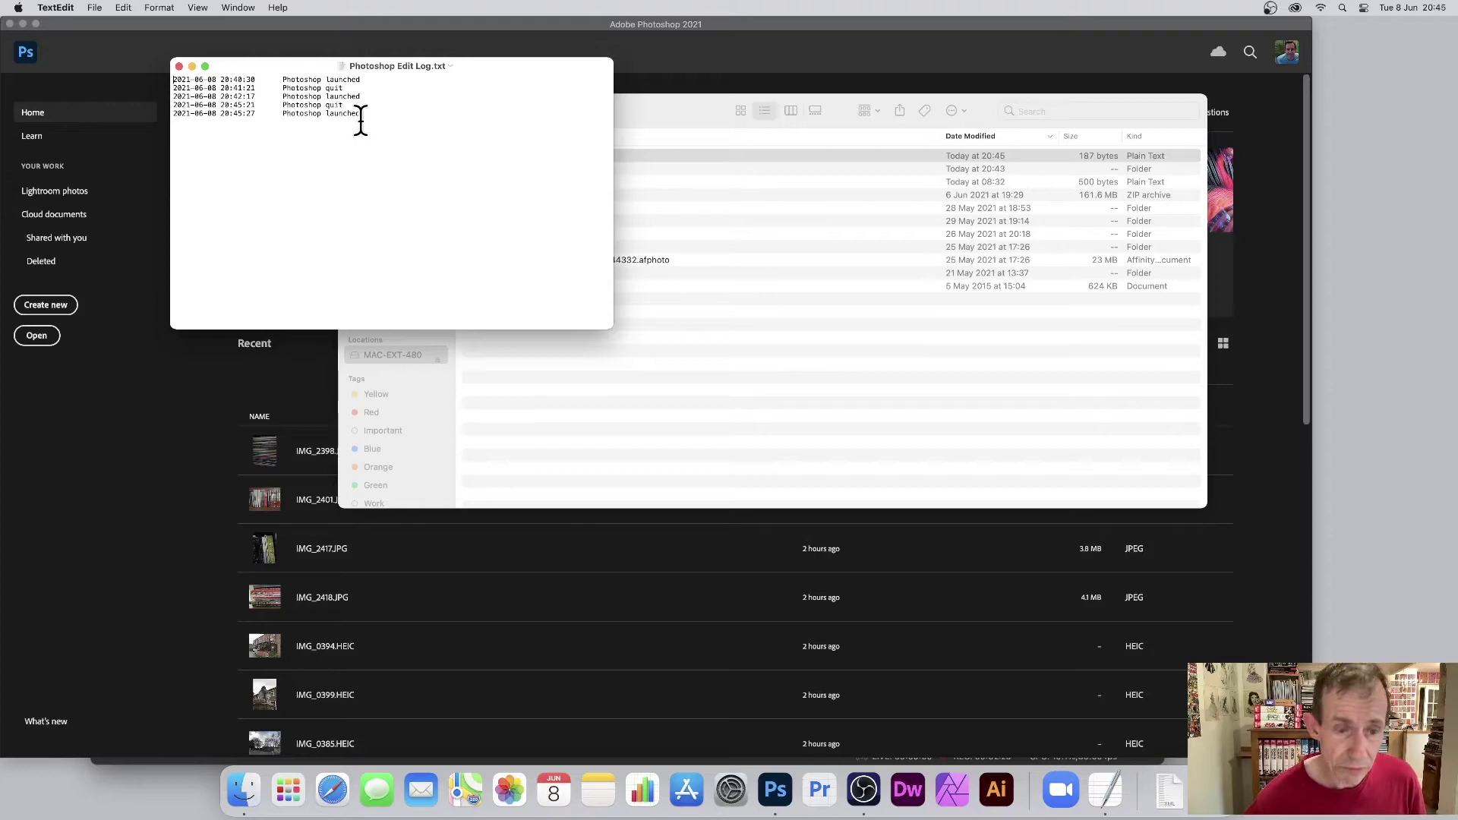
key("super+Tab")
left_click(742, 73)
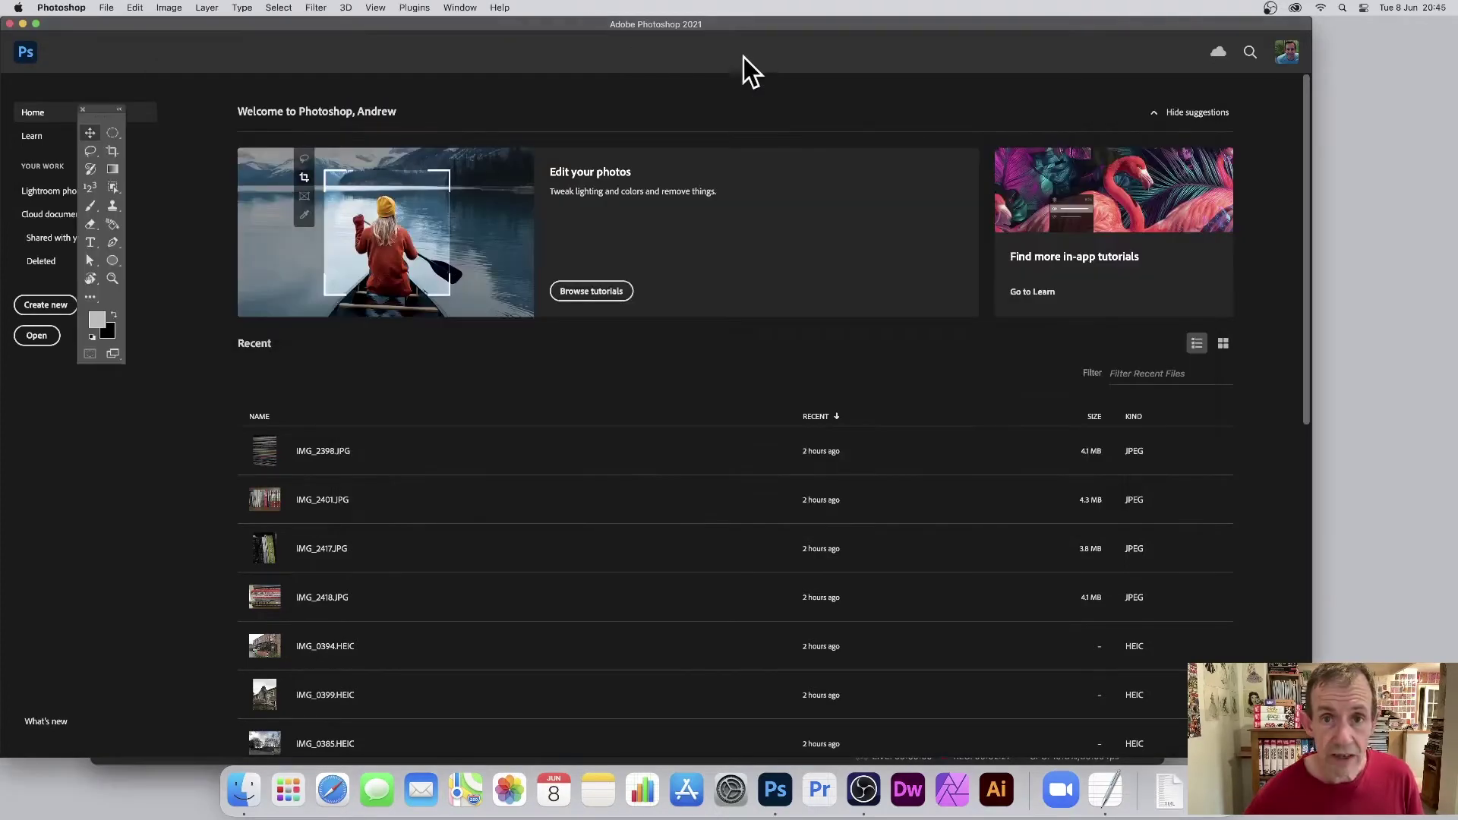
- Create a 560 x 315 px document at 300 ppi and draw a diagonal rainbow gradient across it
left_click(106, 8)
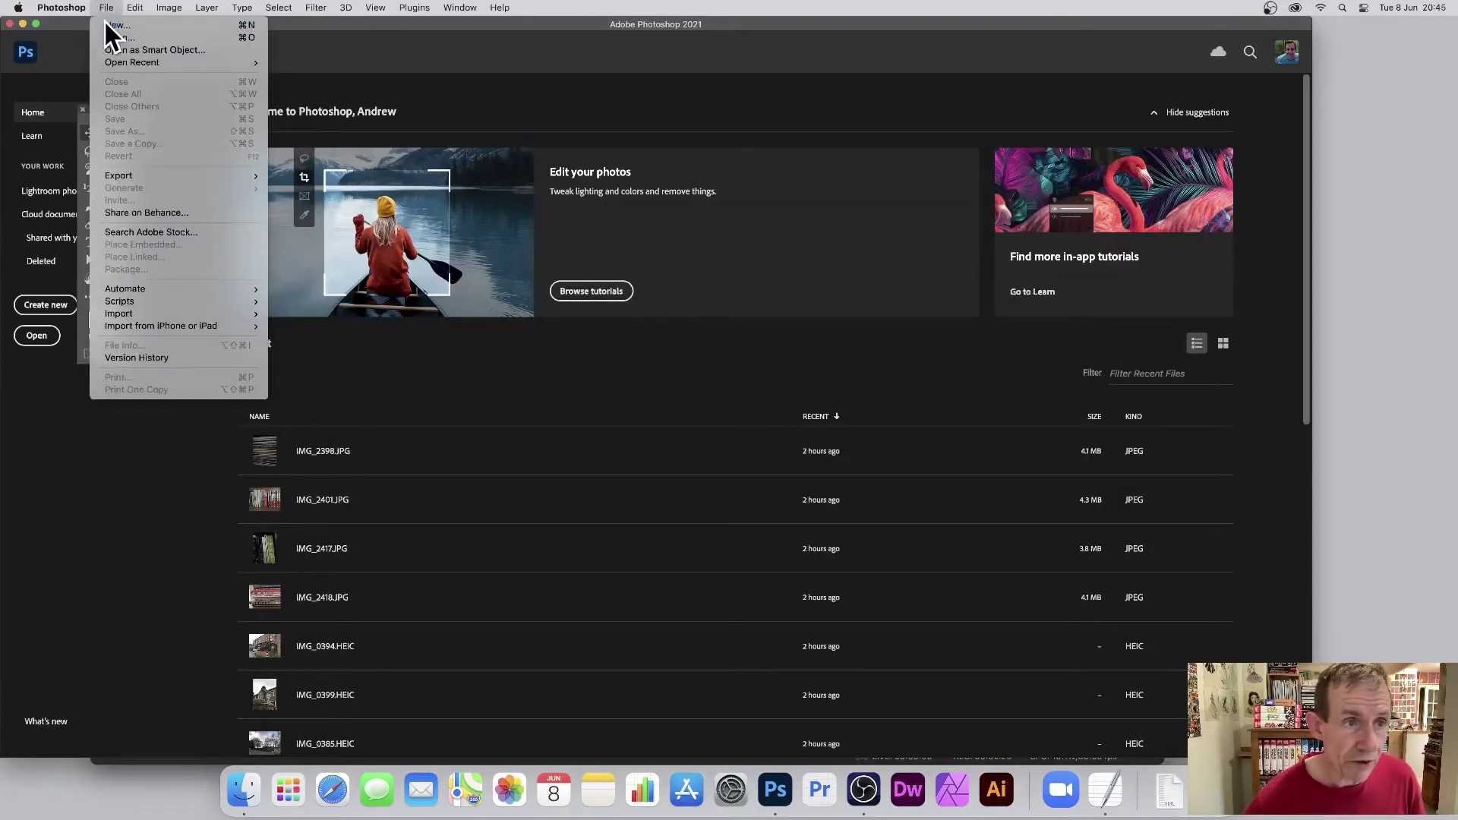
left_click(107, 25)
left_click(1040, 592)
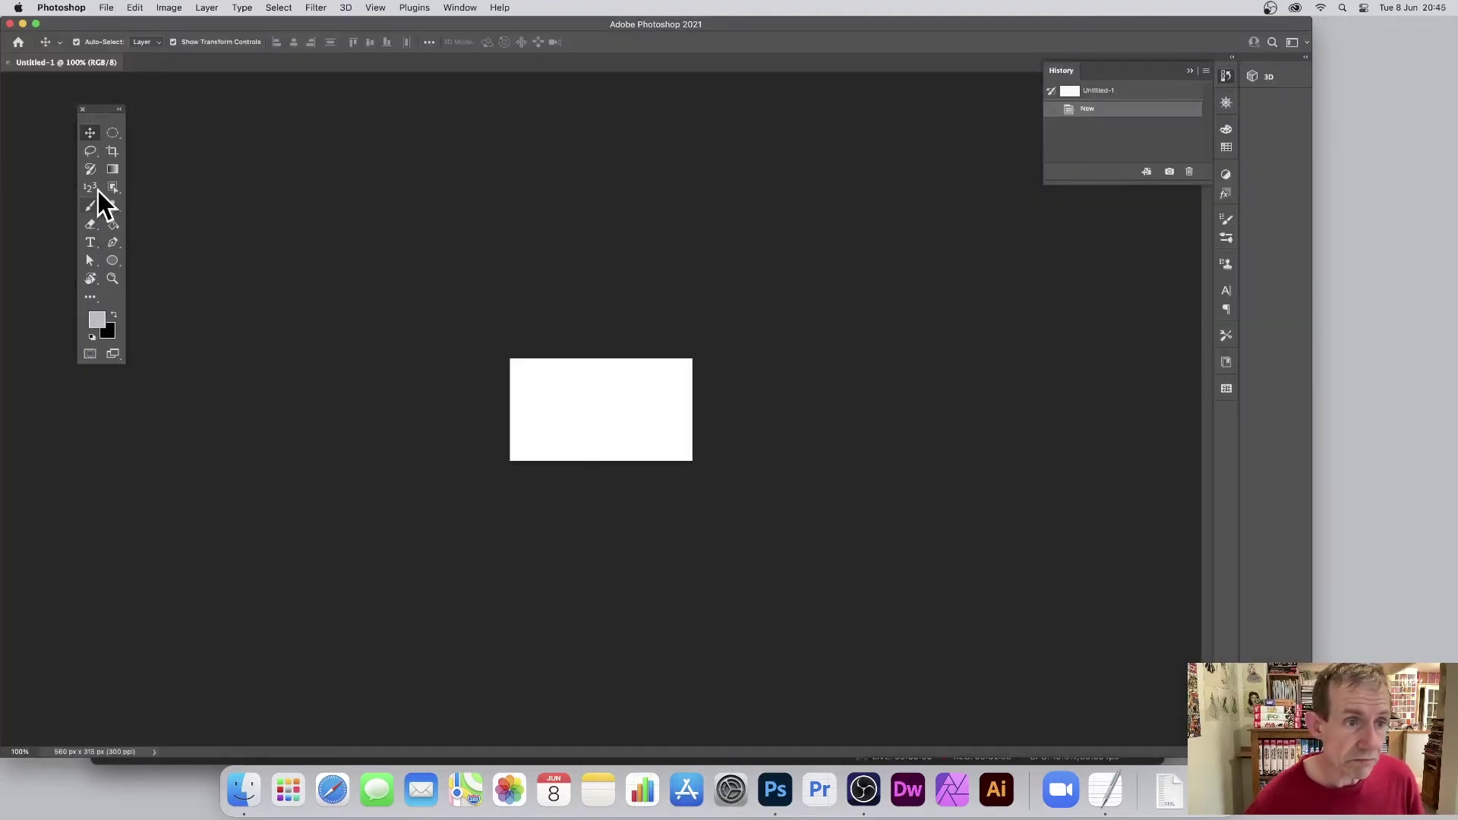
left_click(112, 168)
left_click_drag(527, 375, 624, 403)
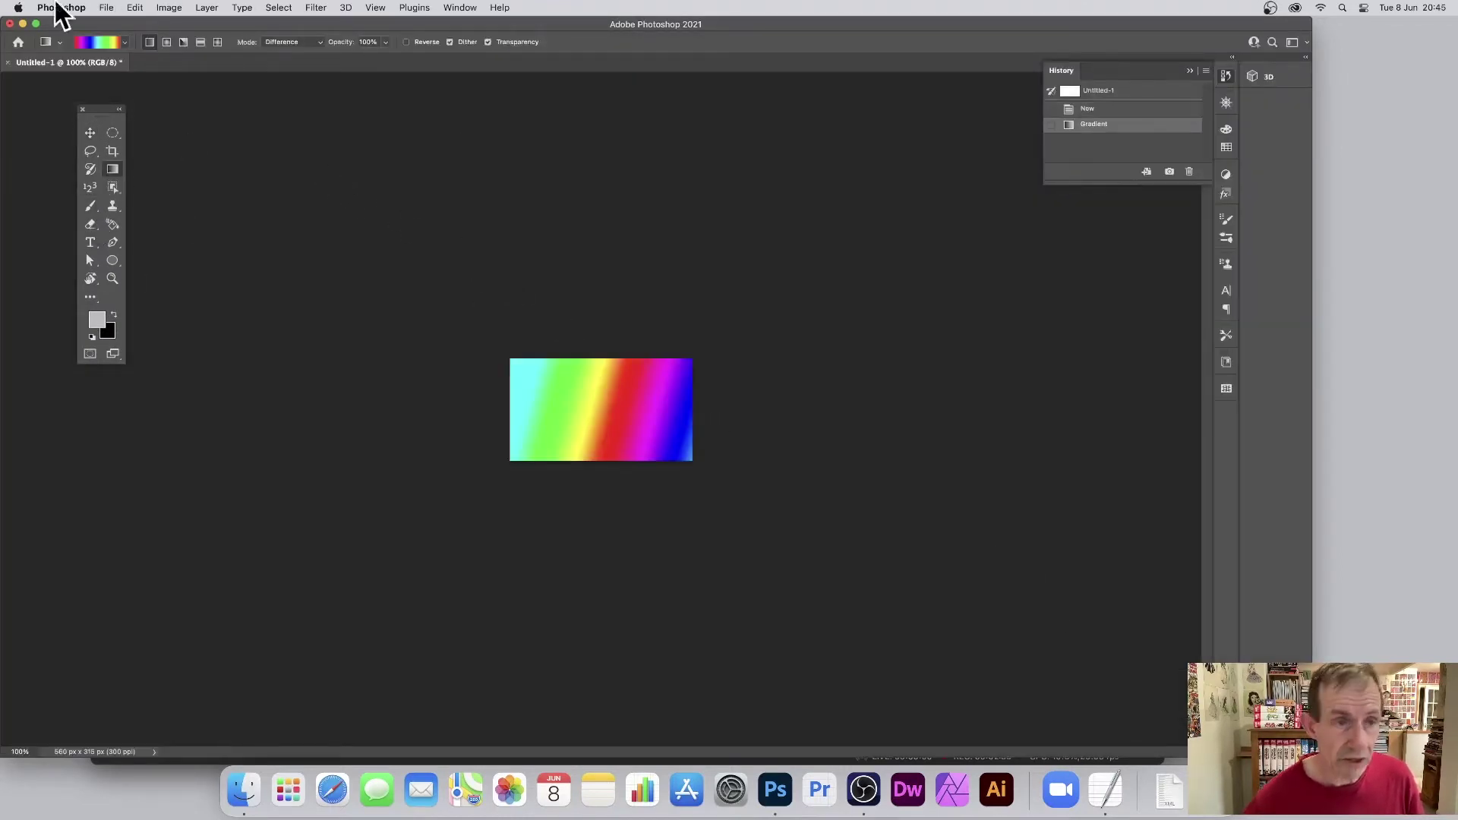
- Close the gradient document without saving it
left_click(106, 7)
left_click(116, 90)
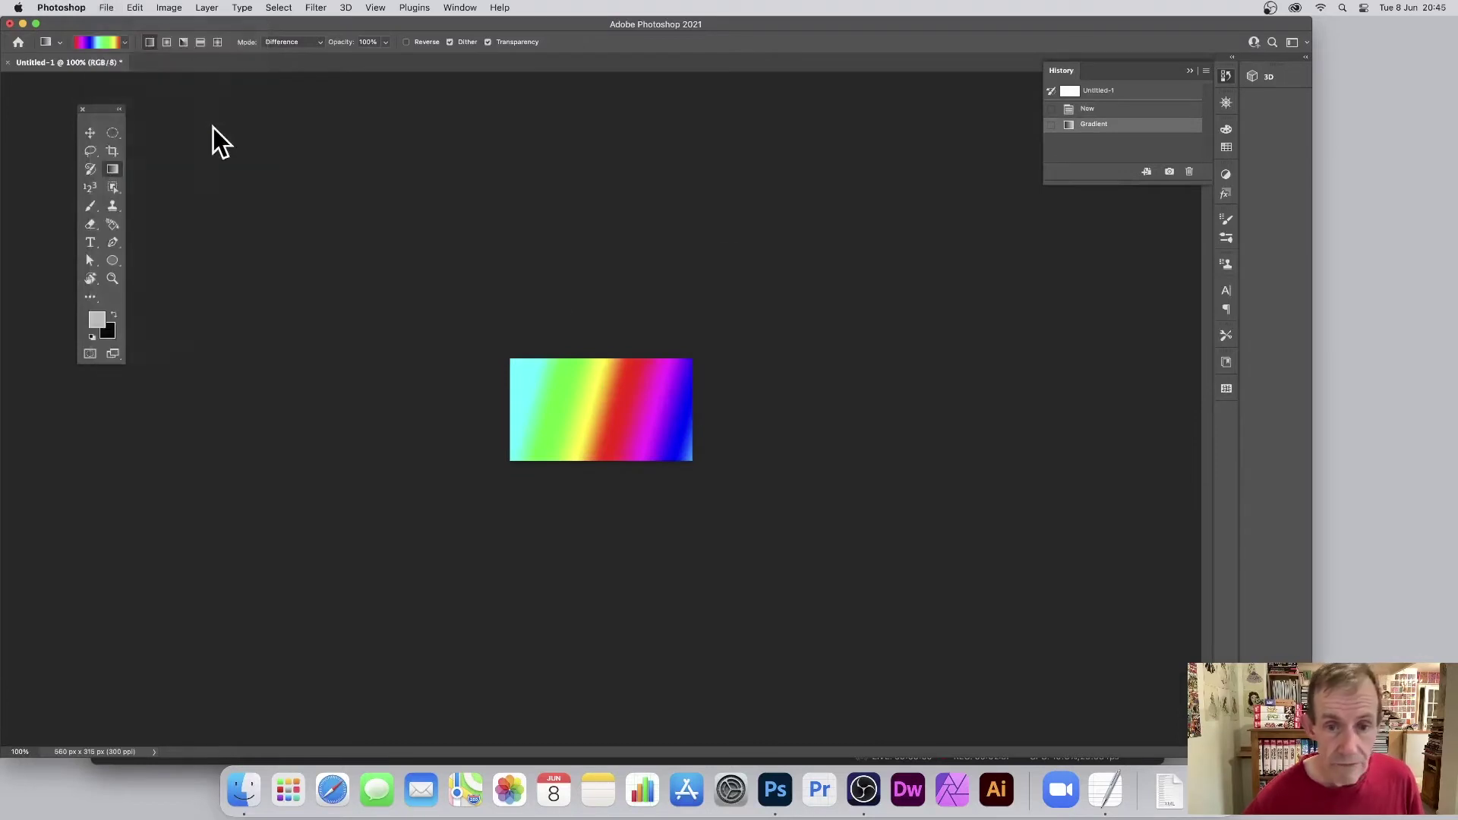
left_click(722, 298)
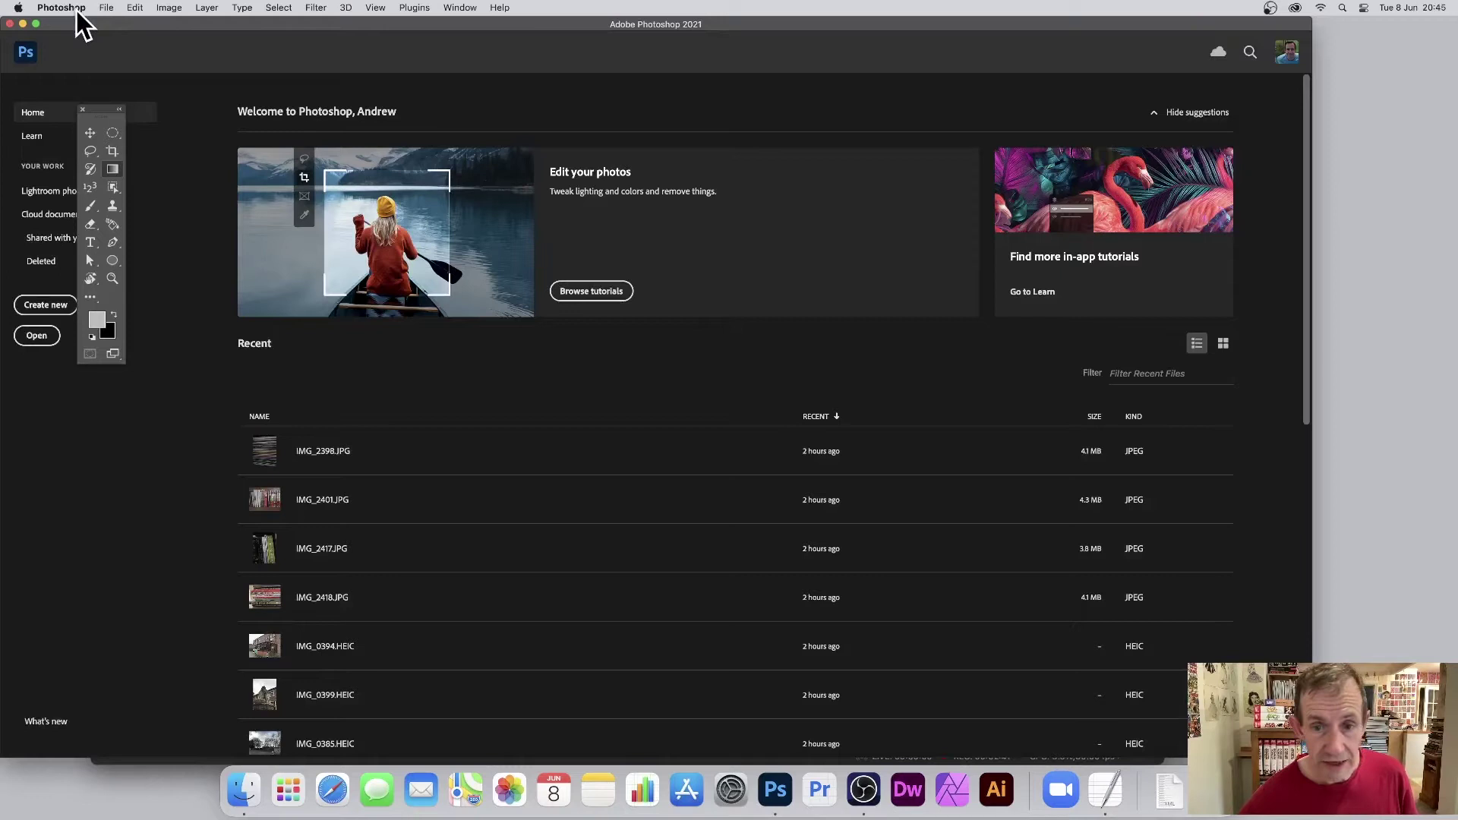
- Open Photoshop Edit Log.txt in TextEdit to check what was logged, close it, and switch to Photoshop
key("super+Tab")
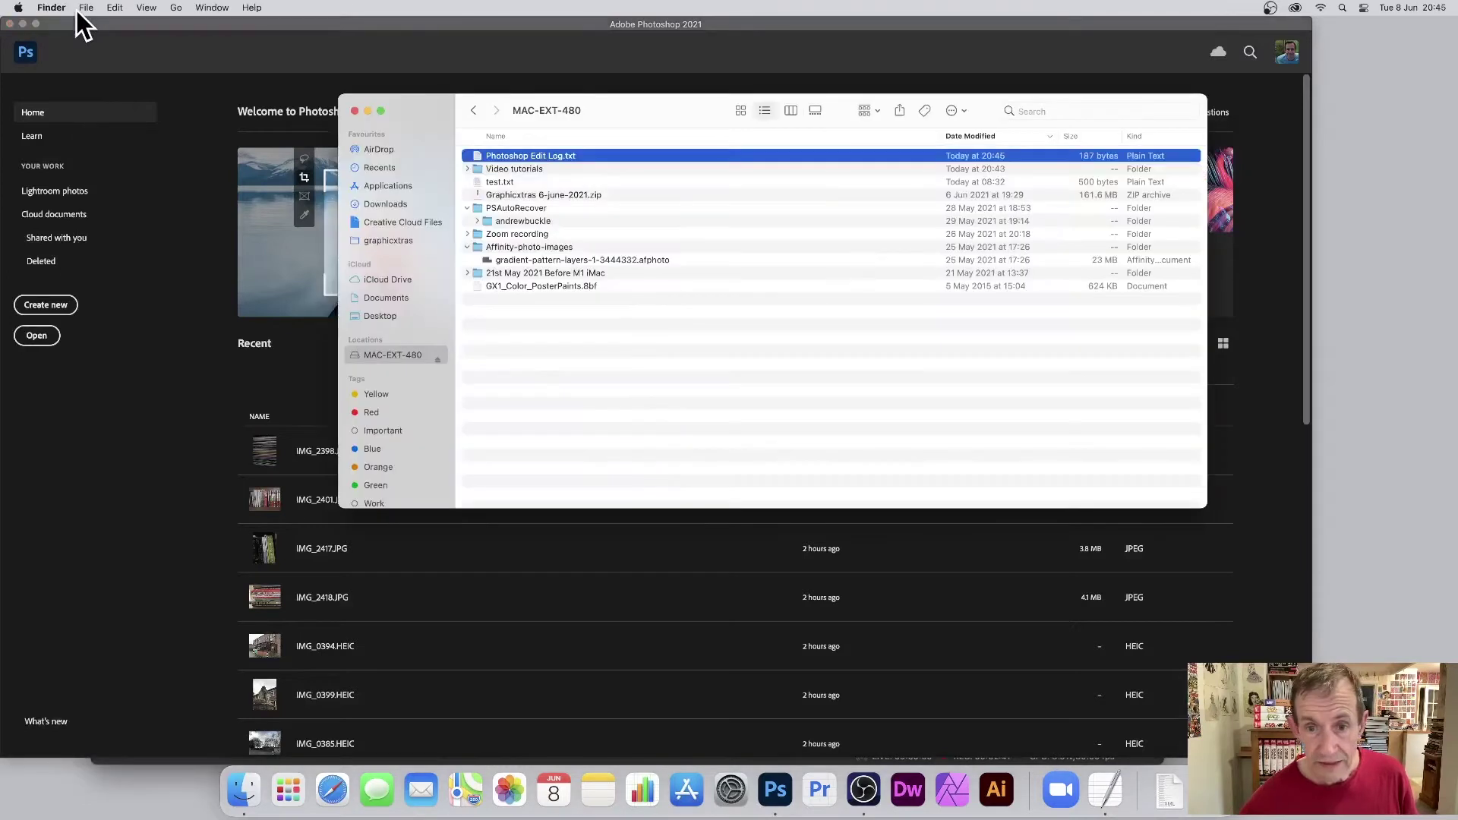
double_click(512, 156)
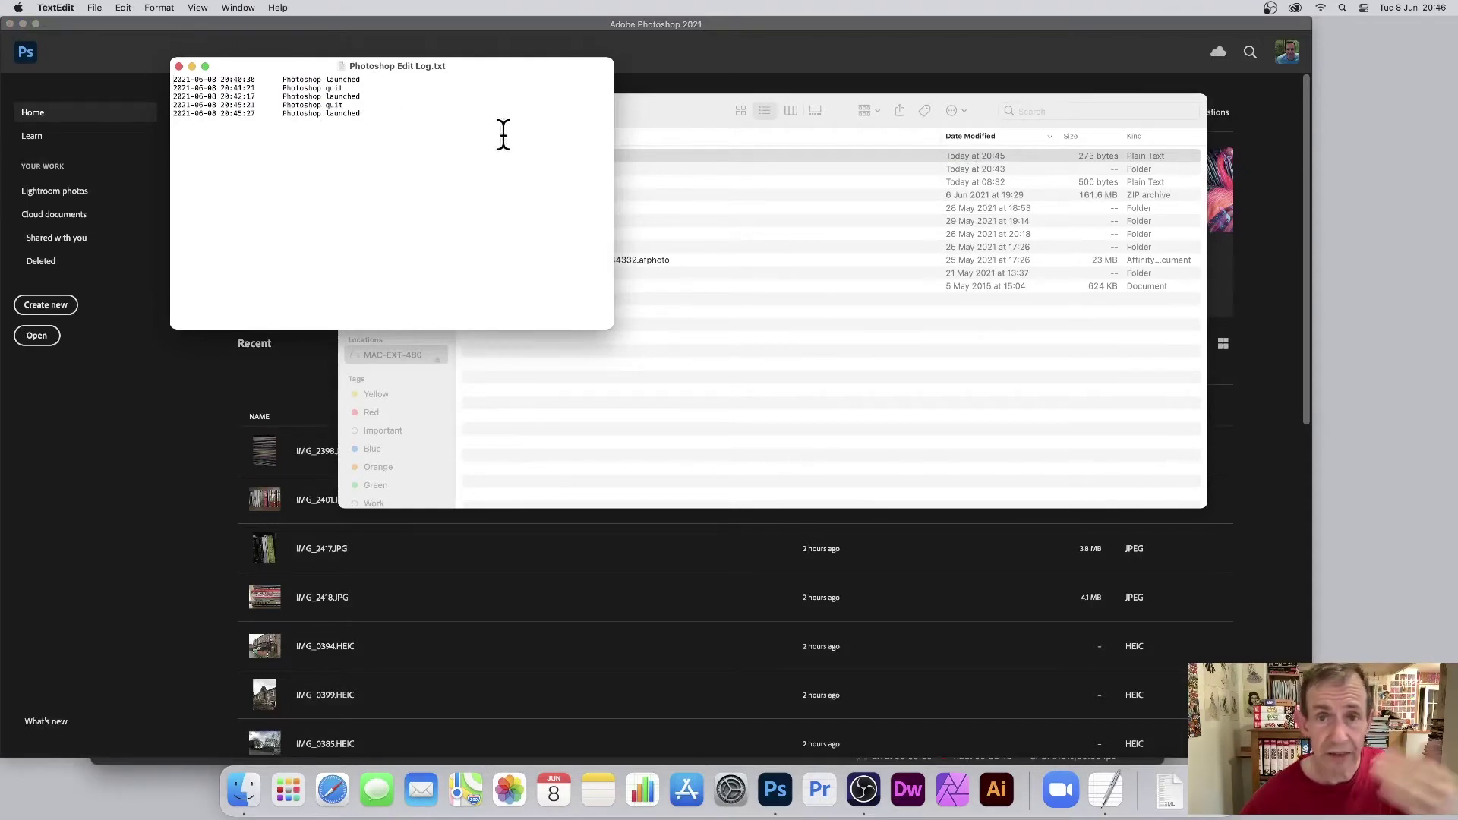
left_click(180, 67)
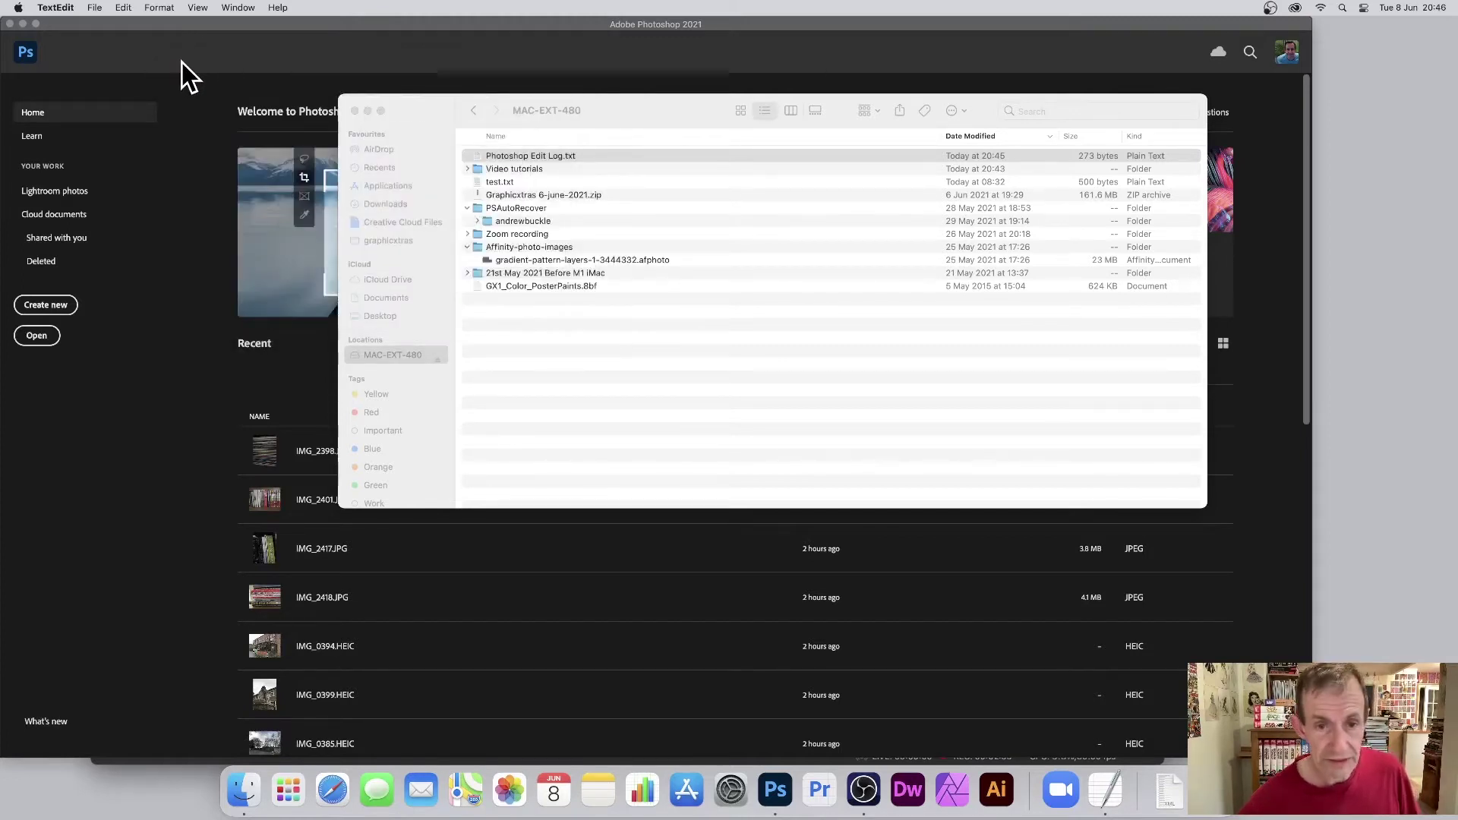
left_click(188, 175)
- Set the History Log preference's edit log items to Concise
left_click(98, 7)
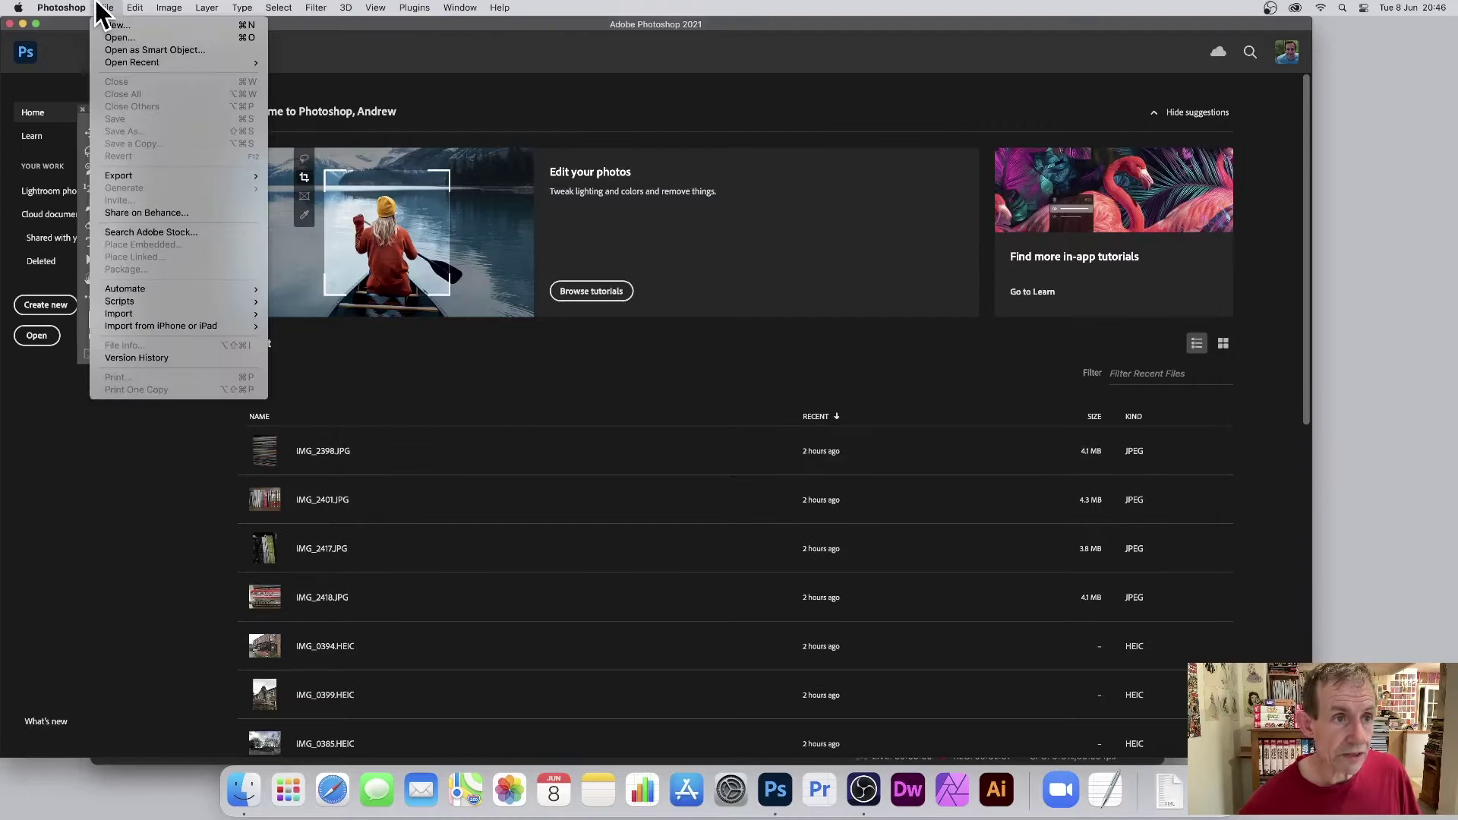
mouse_move(76, 58)
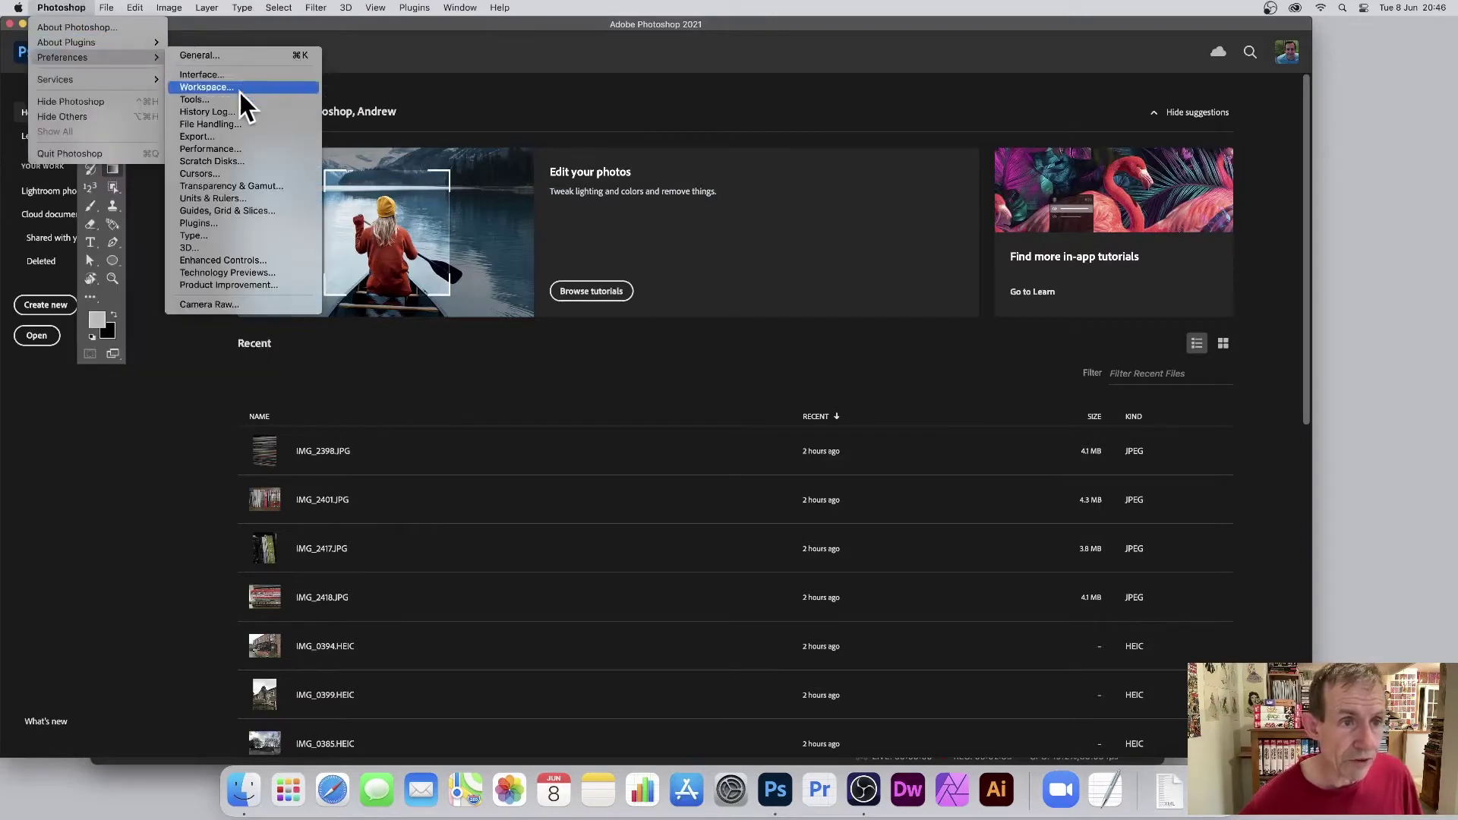
left_click(238, 115)
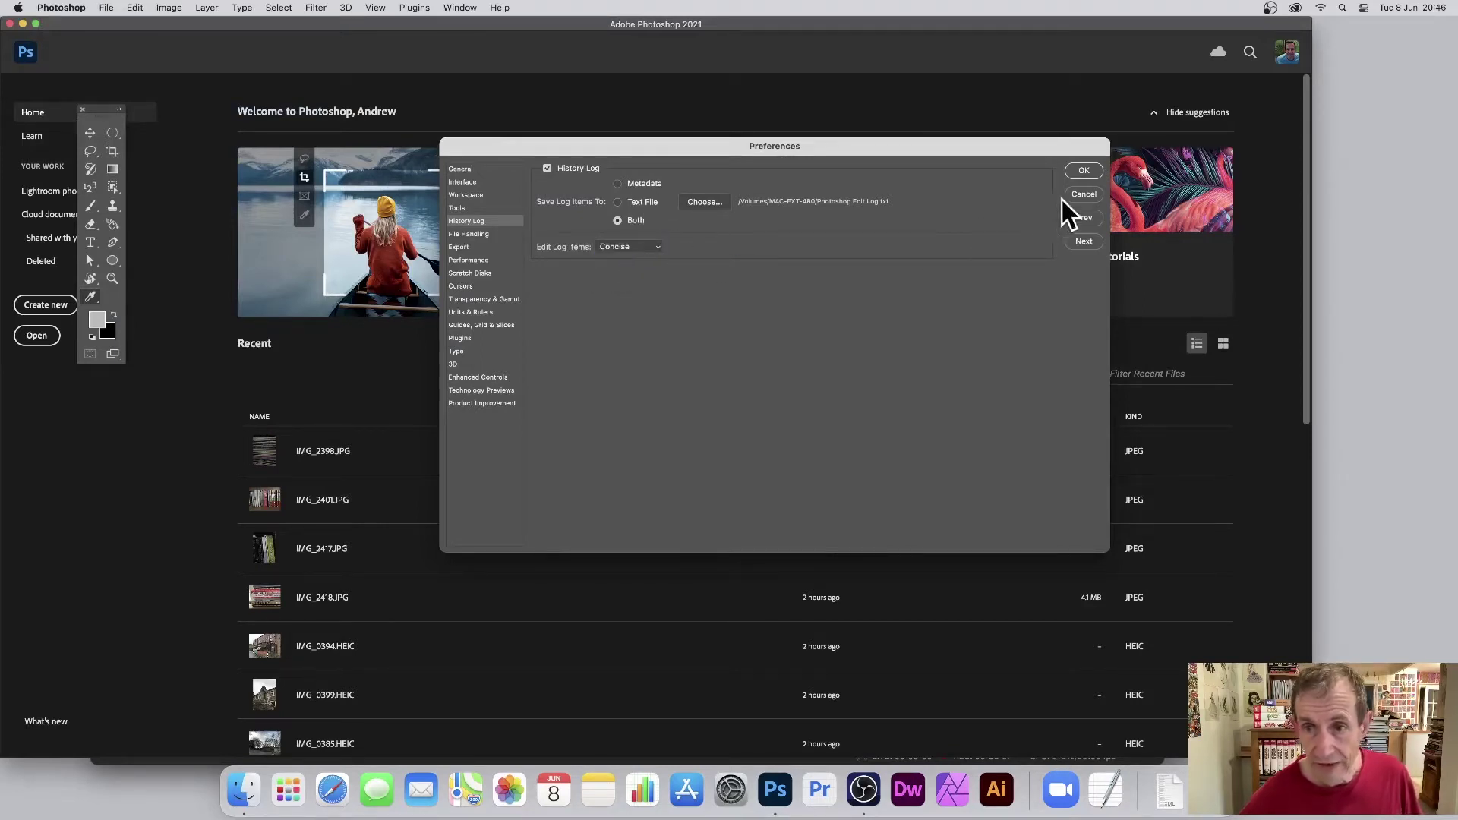
left_click(1081, 172)
- Quit and relaunch Photoshop to start a new session with the changed log setting
left_click(61, 8)
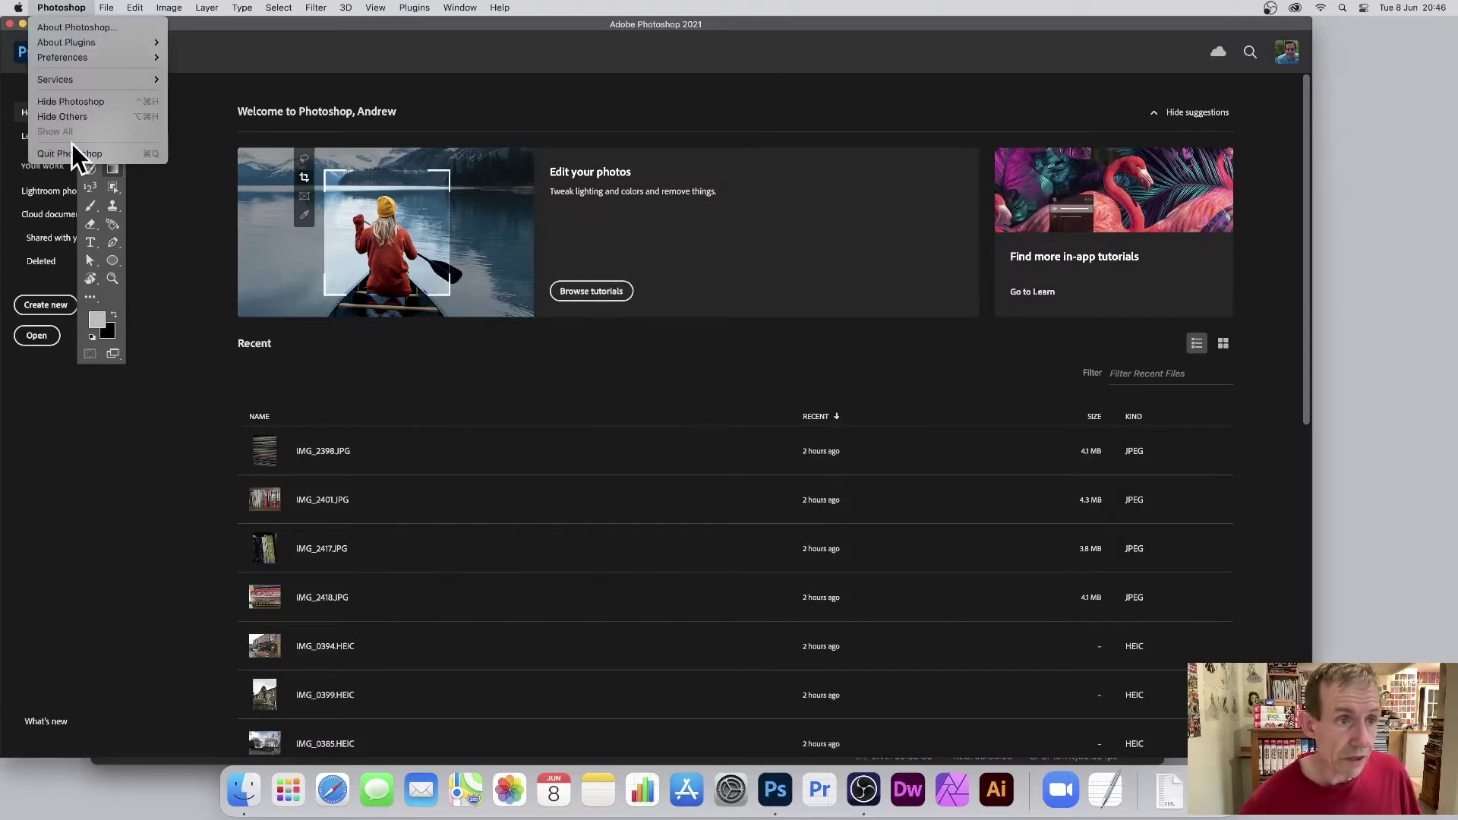
left_click(74, 155)
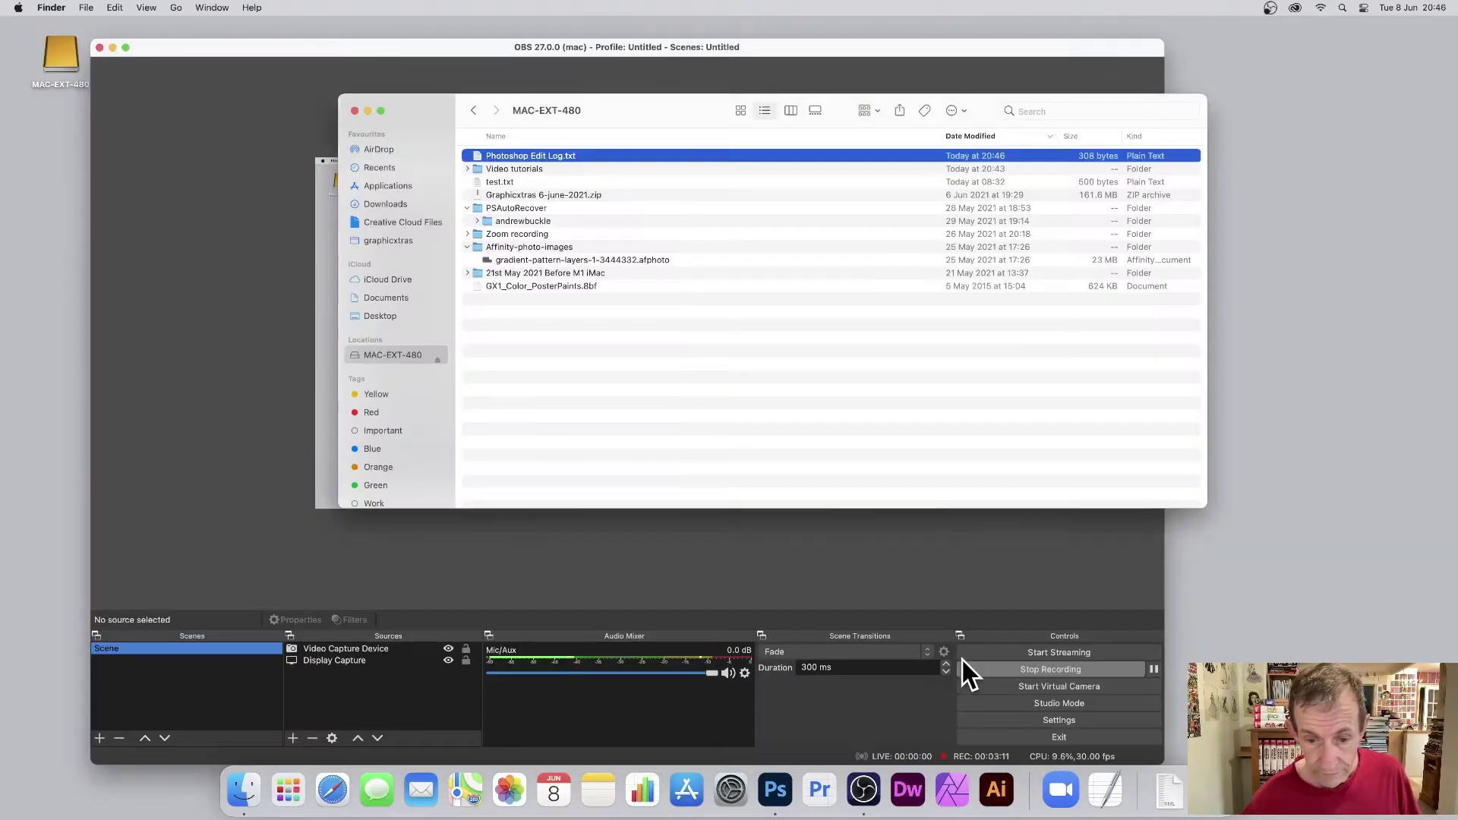
left_click(778, 789)
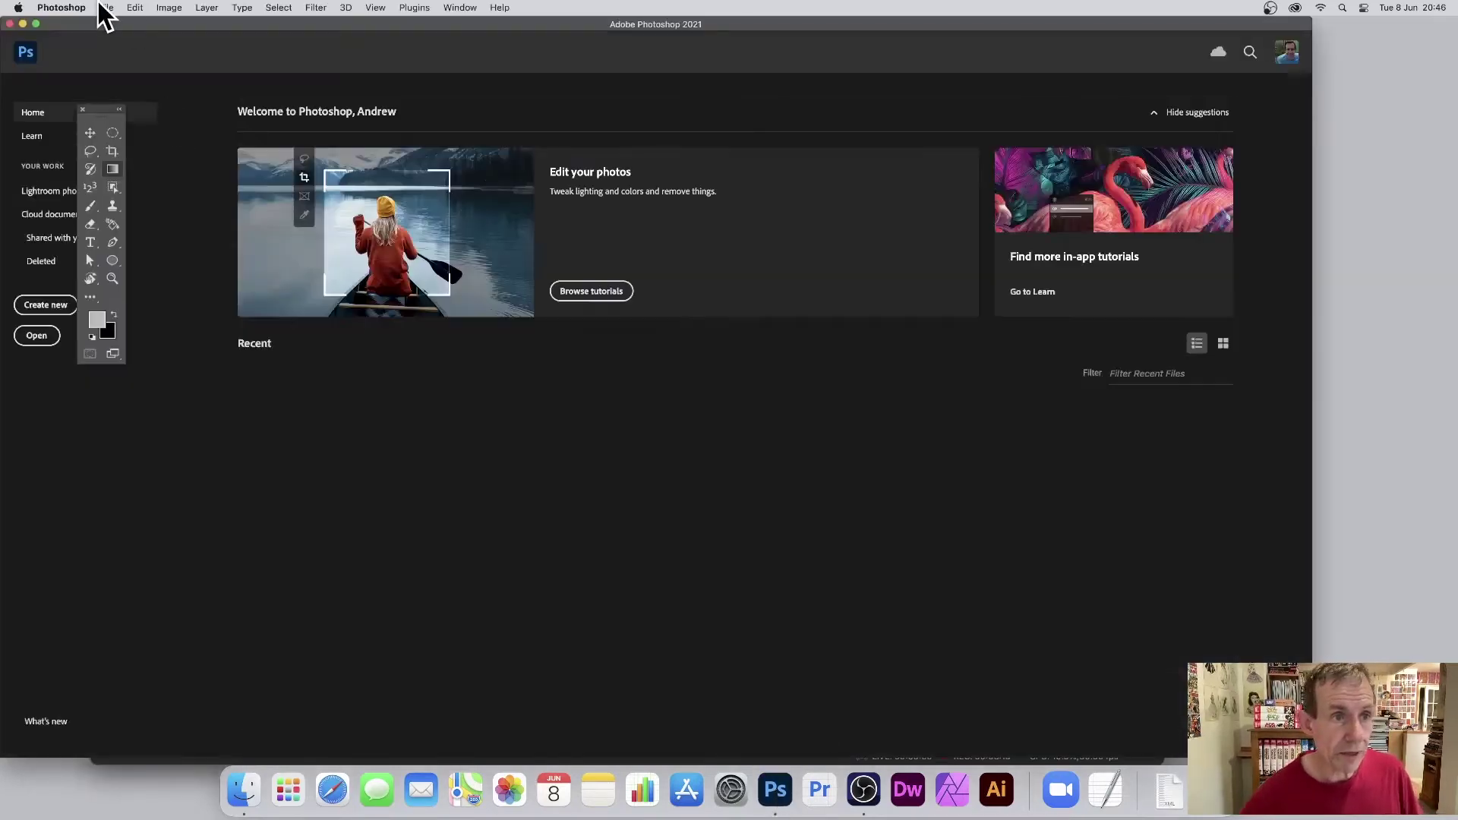
- Create a 560 x 315 px document at 300 ppi and draw three overlapping rainbow gradients in Difference mode
left_click(103, 8)
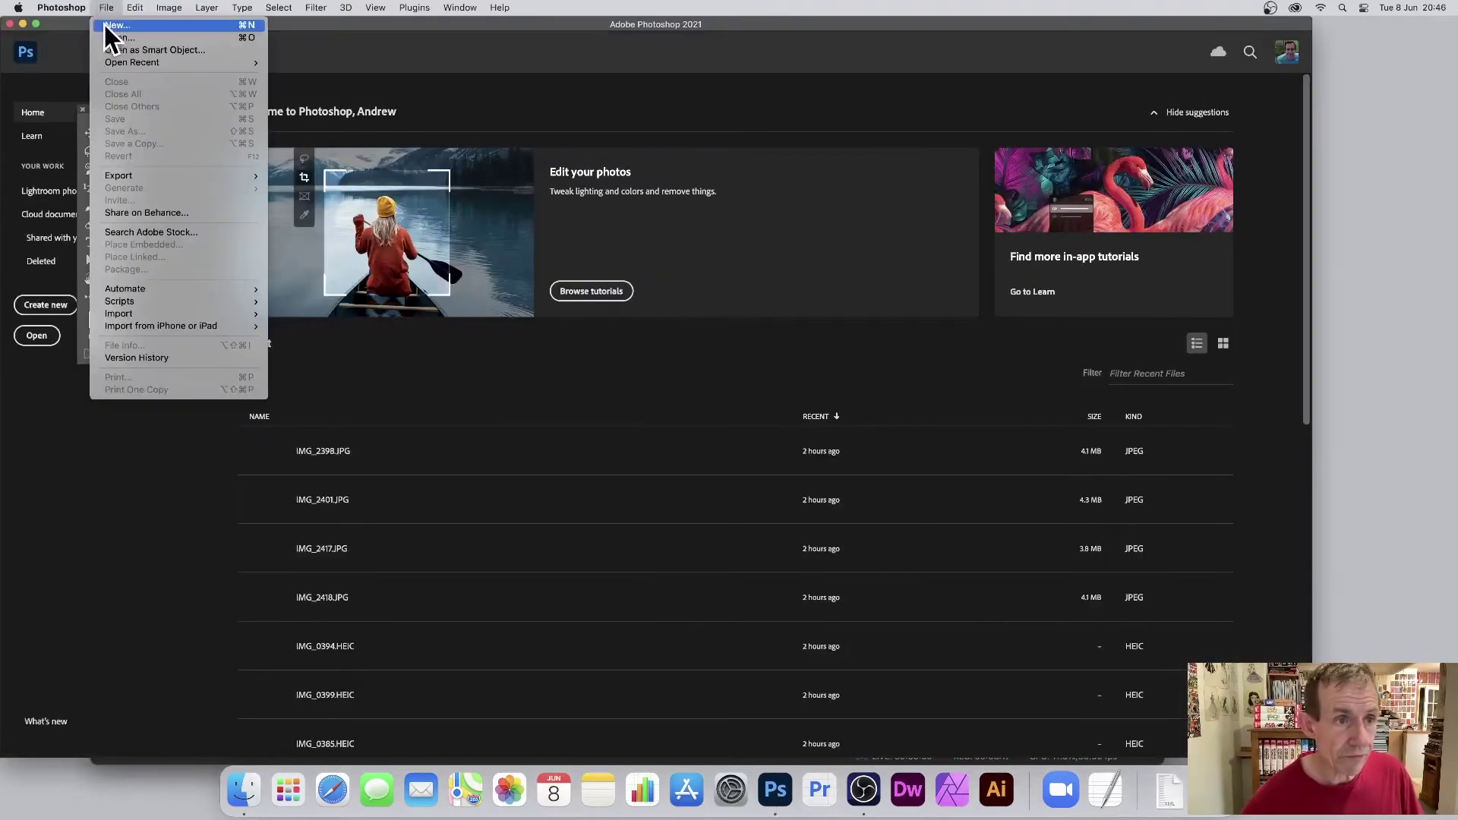
left_click(104, 24)
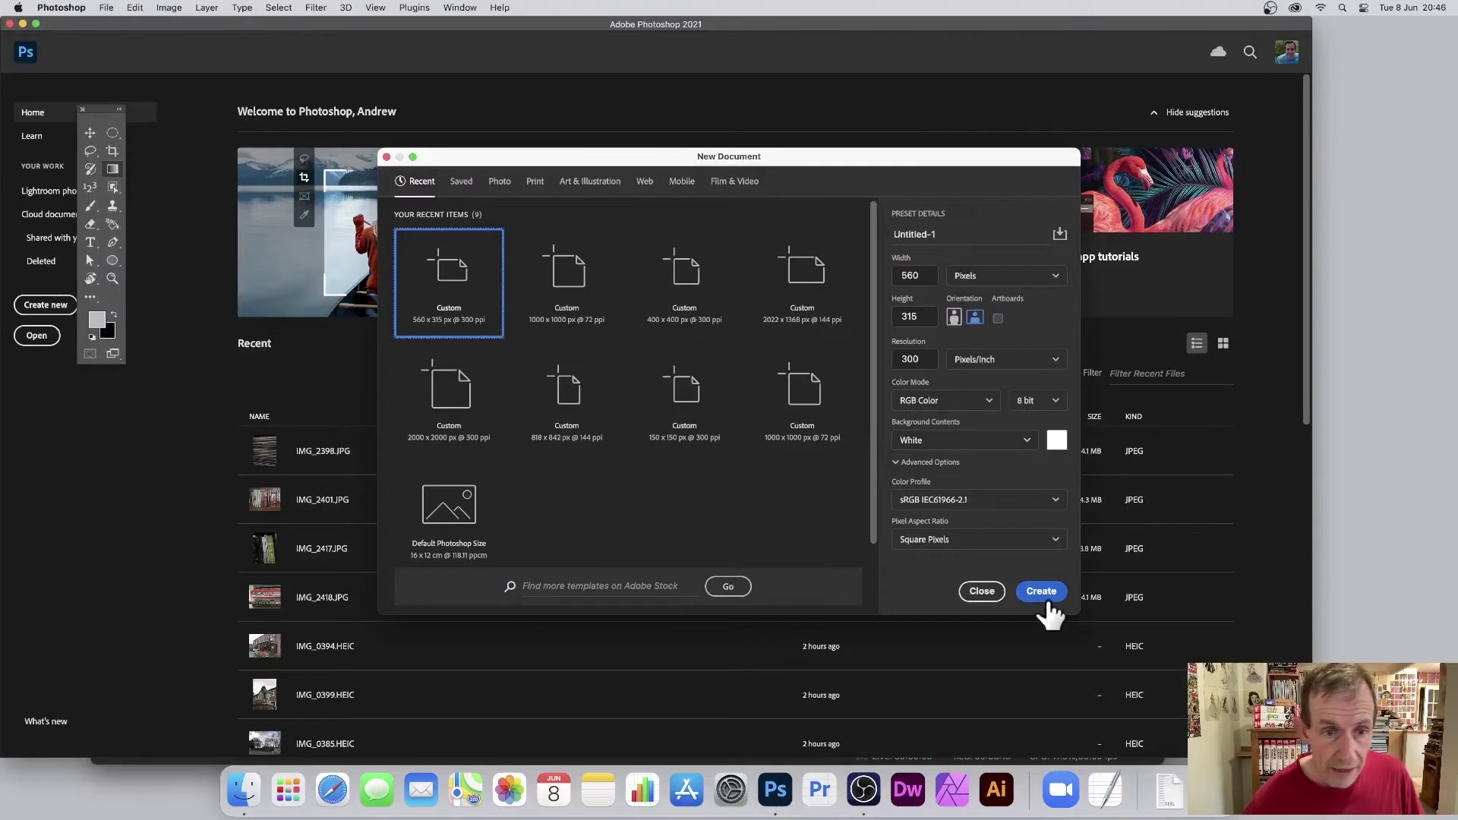
left_click(1049, 600)
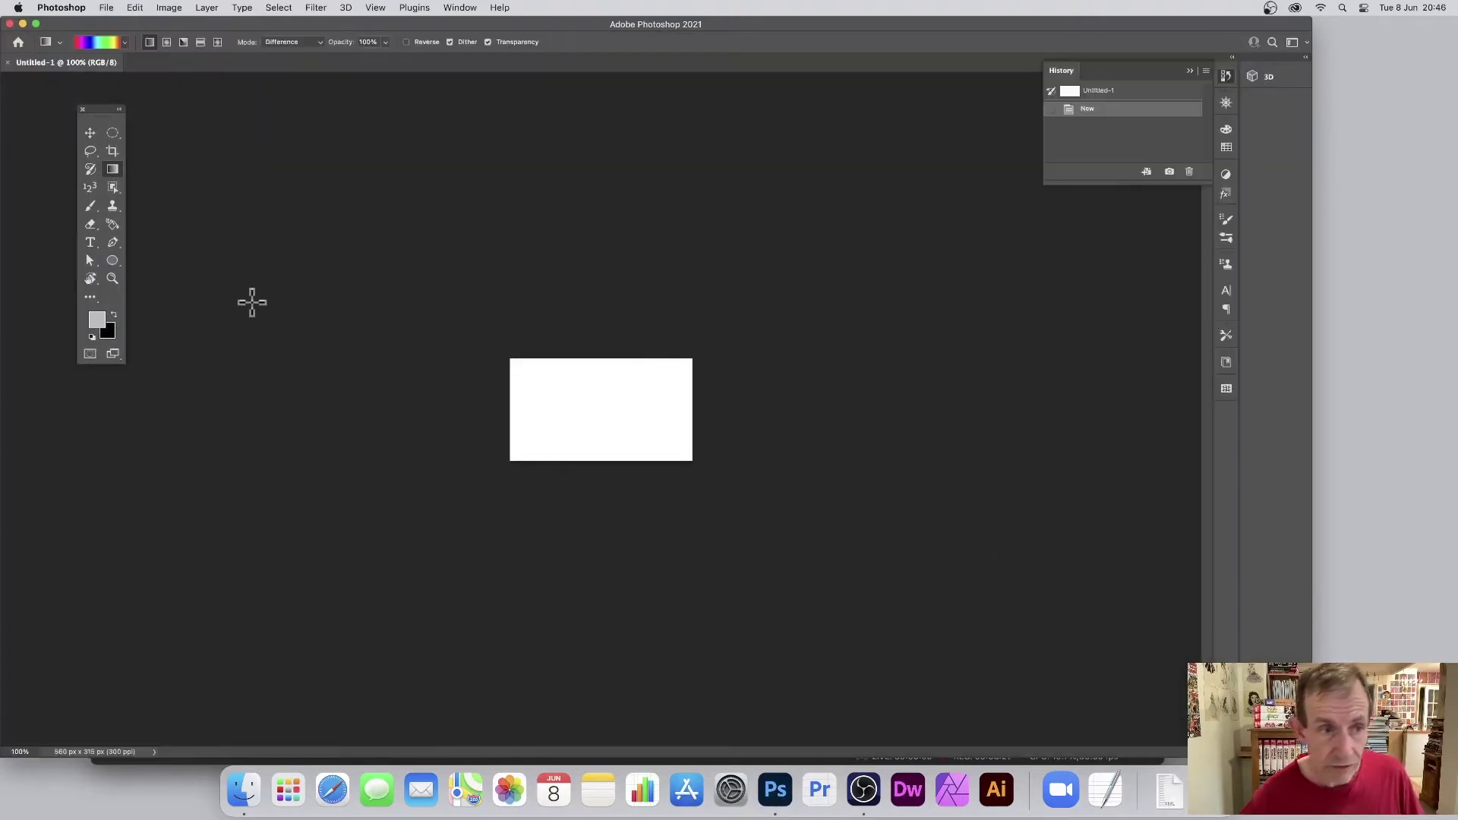
left_click_drag(538, 385, 734, 434)
left_click_drag(673, 354, 556, 433)
left_click_drag(615, 395, 541, 469)
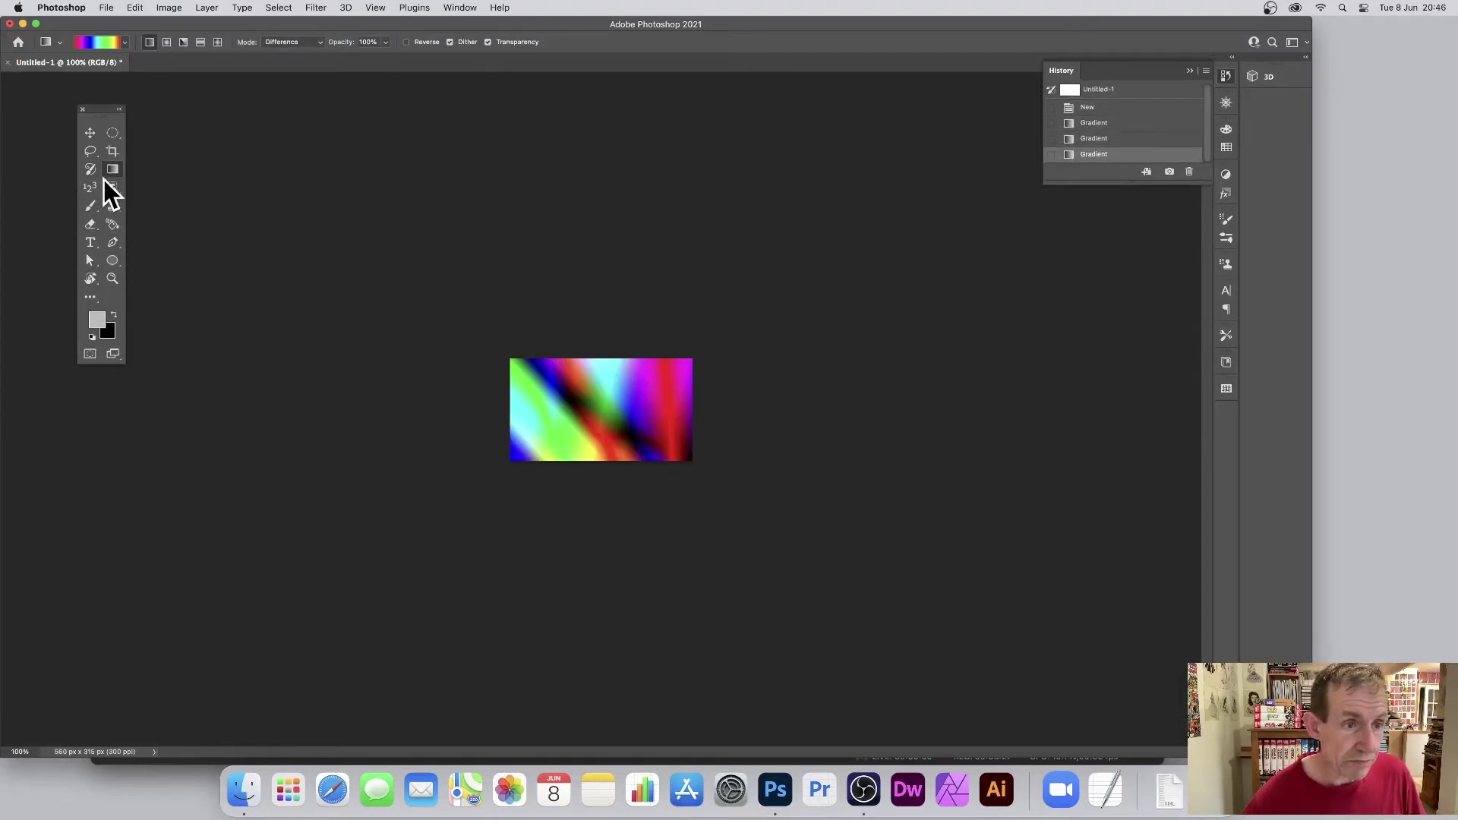
- Add a horizontal text layer reading "reerjrejrjjrjrjrejkrj" across the middle of the gradient image
left_click(90, 242)
left_click(543, 410)
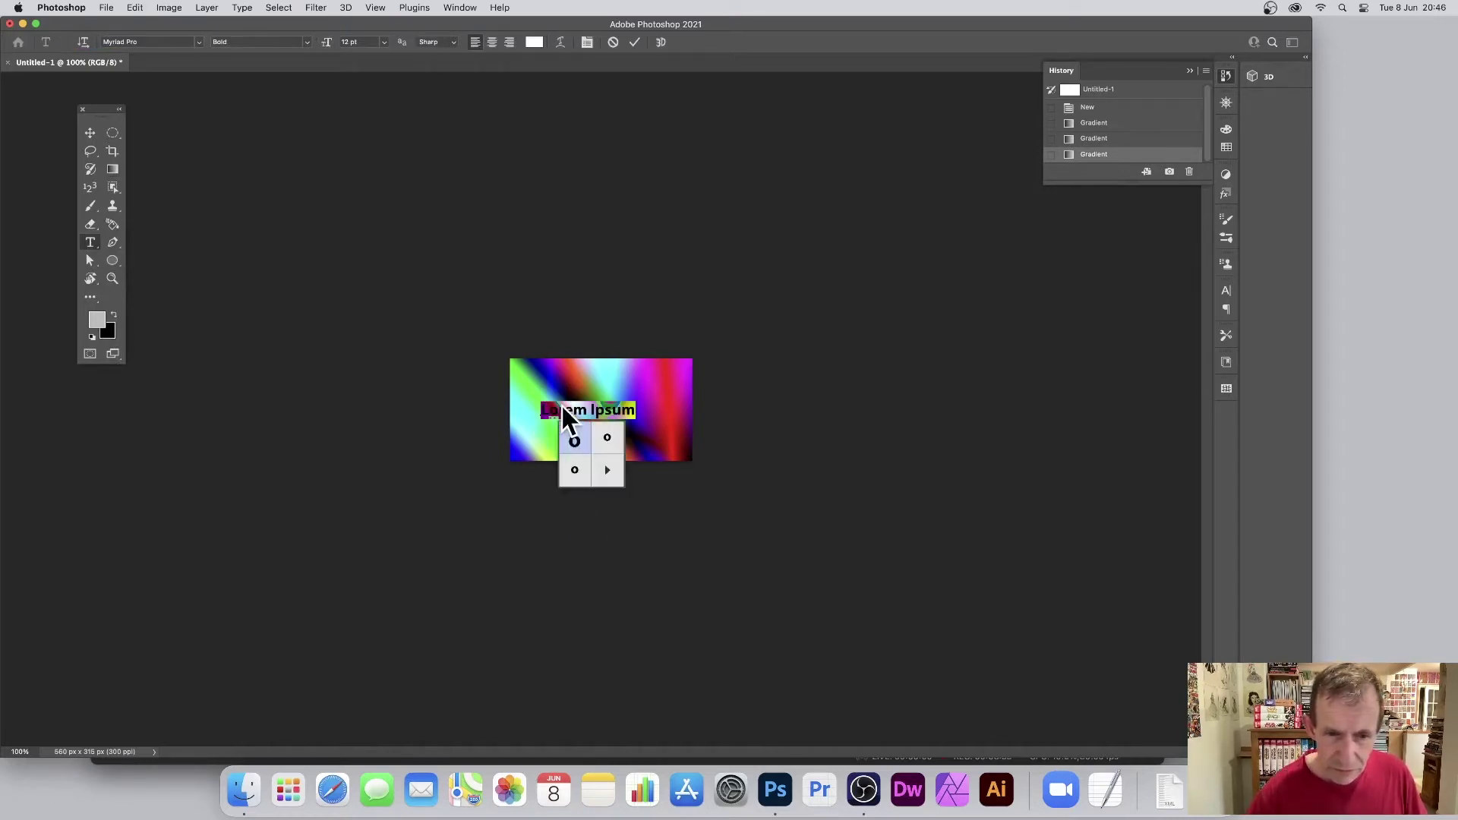
right_click(559, 404)
left_click(558, 402)
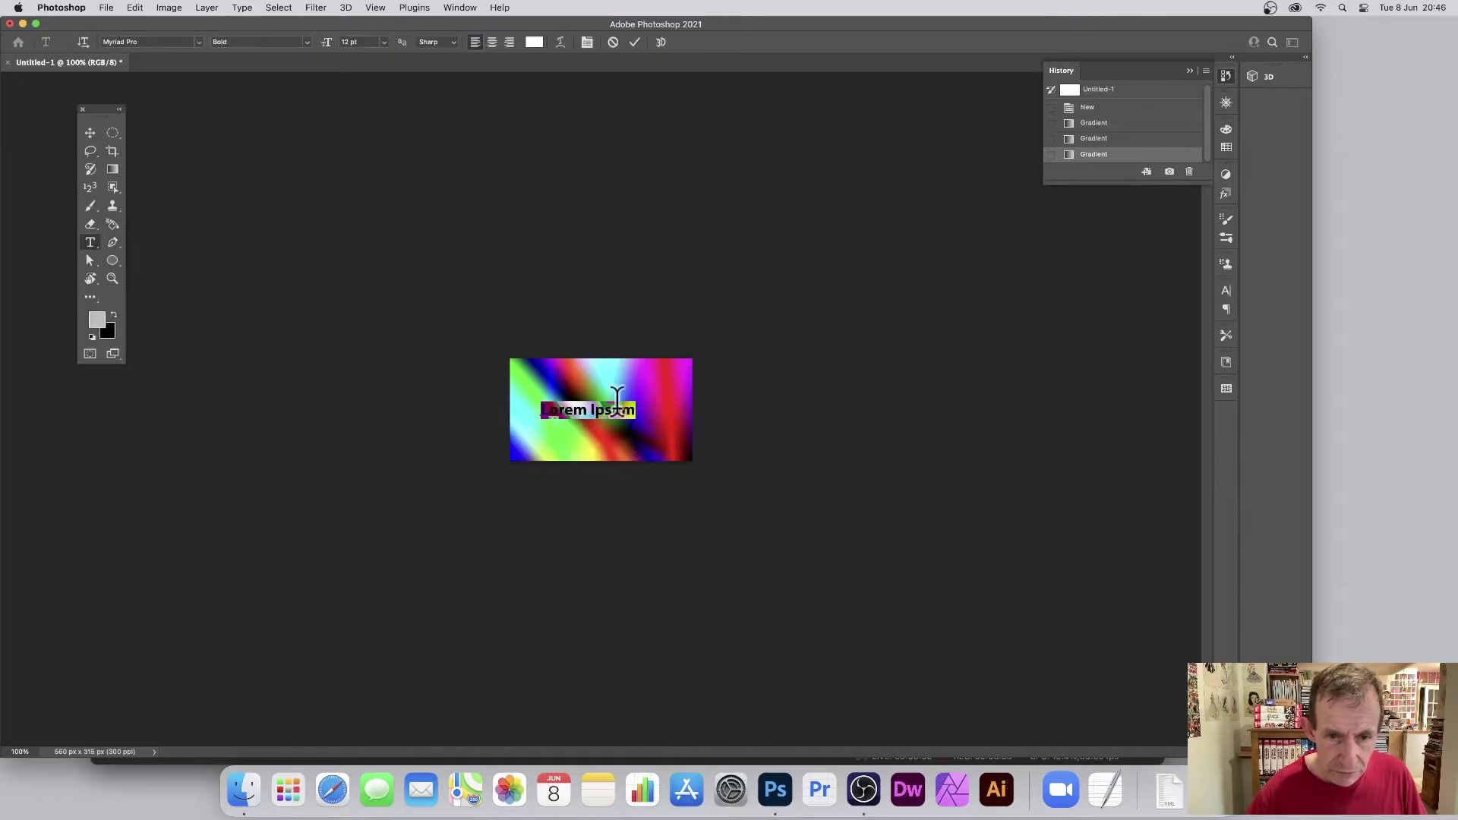
left_click_drag(633, 402, 532, 405)
type("eerjrej")
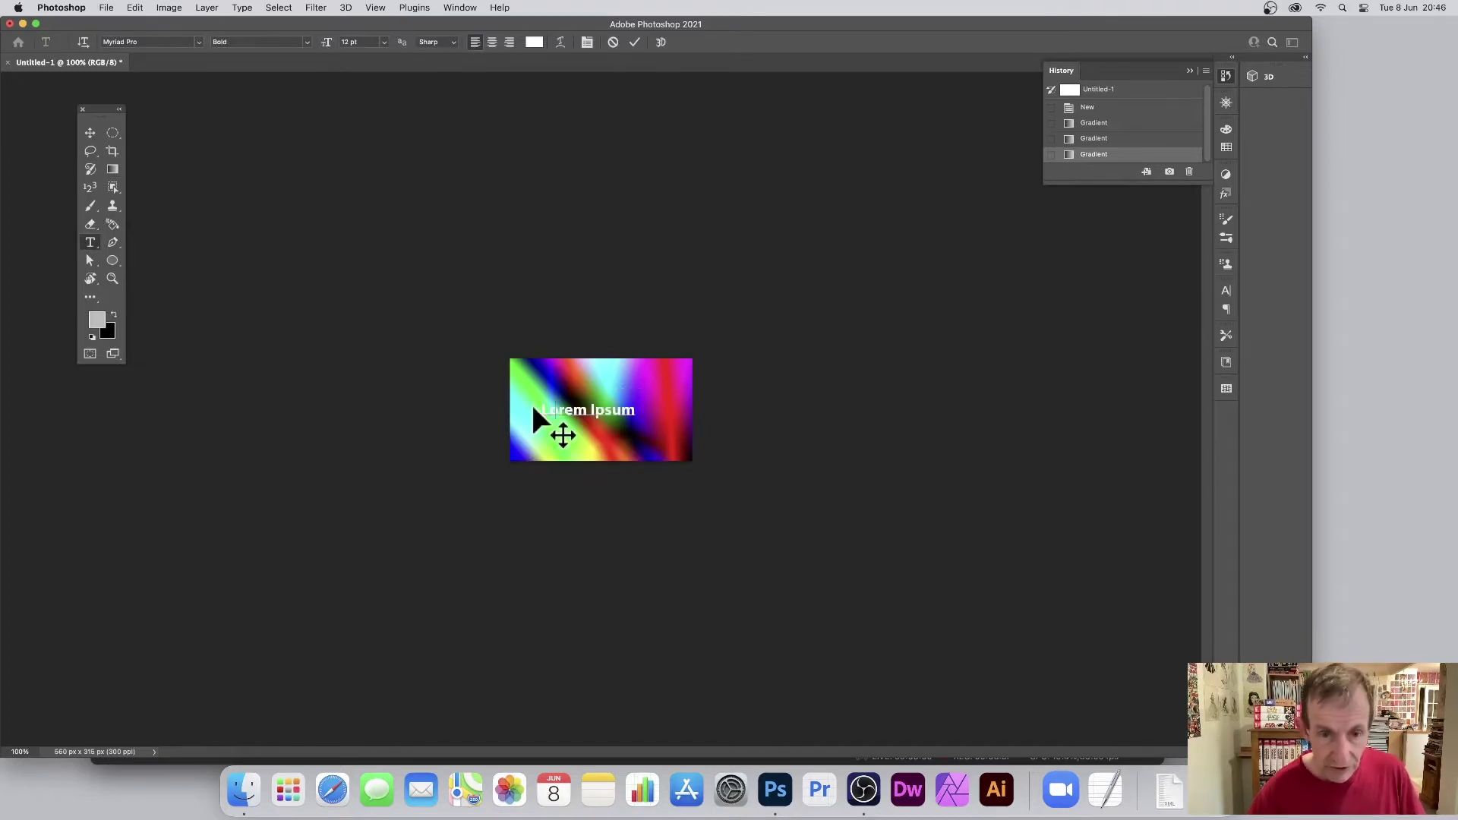
type("rjjrjrjrejkrj")
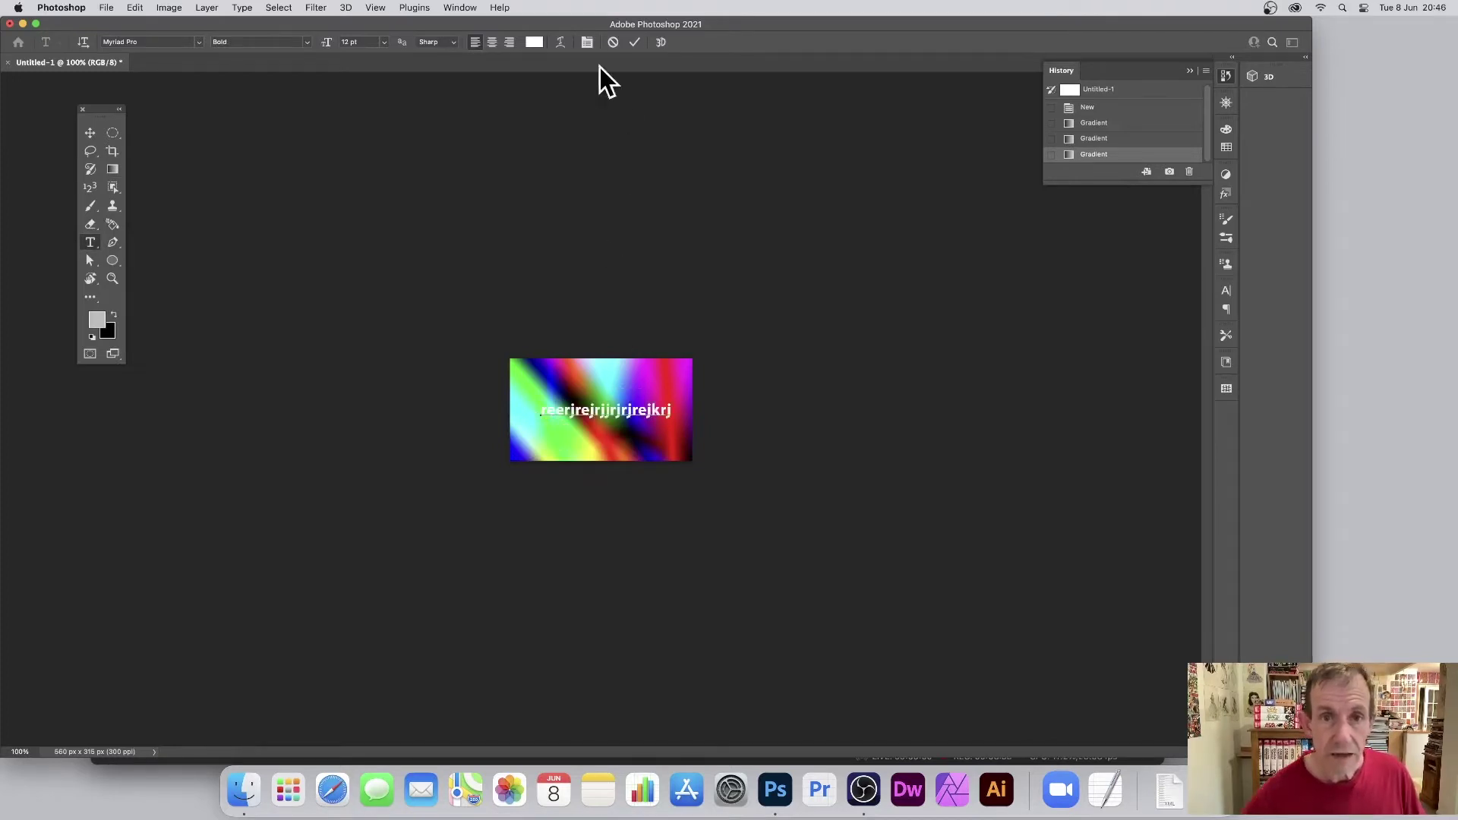
left_click(635, 42)
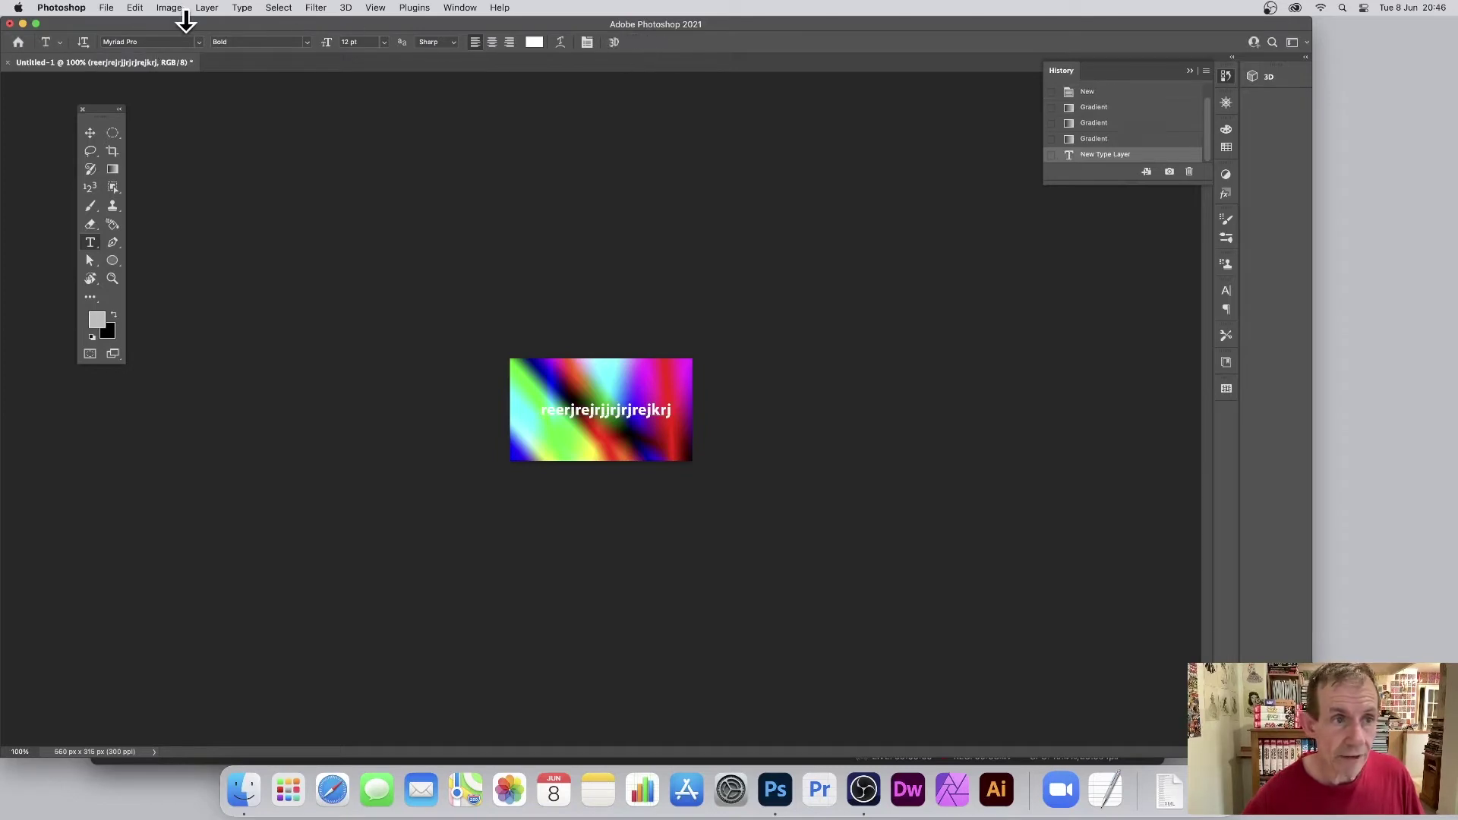
- Close all open documents without saving the changes to Untitled-1
left_click(107, 8)
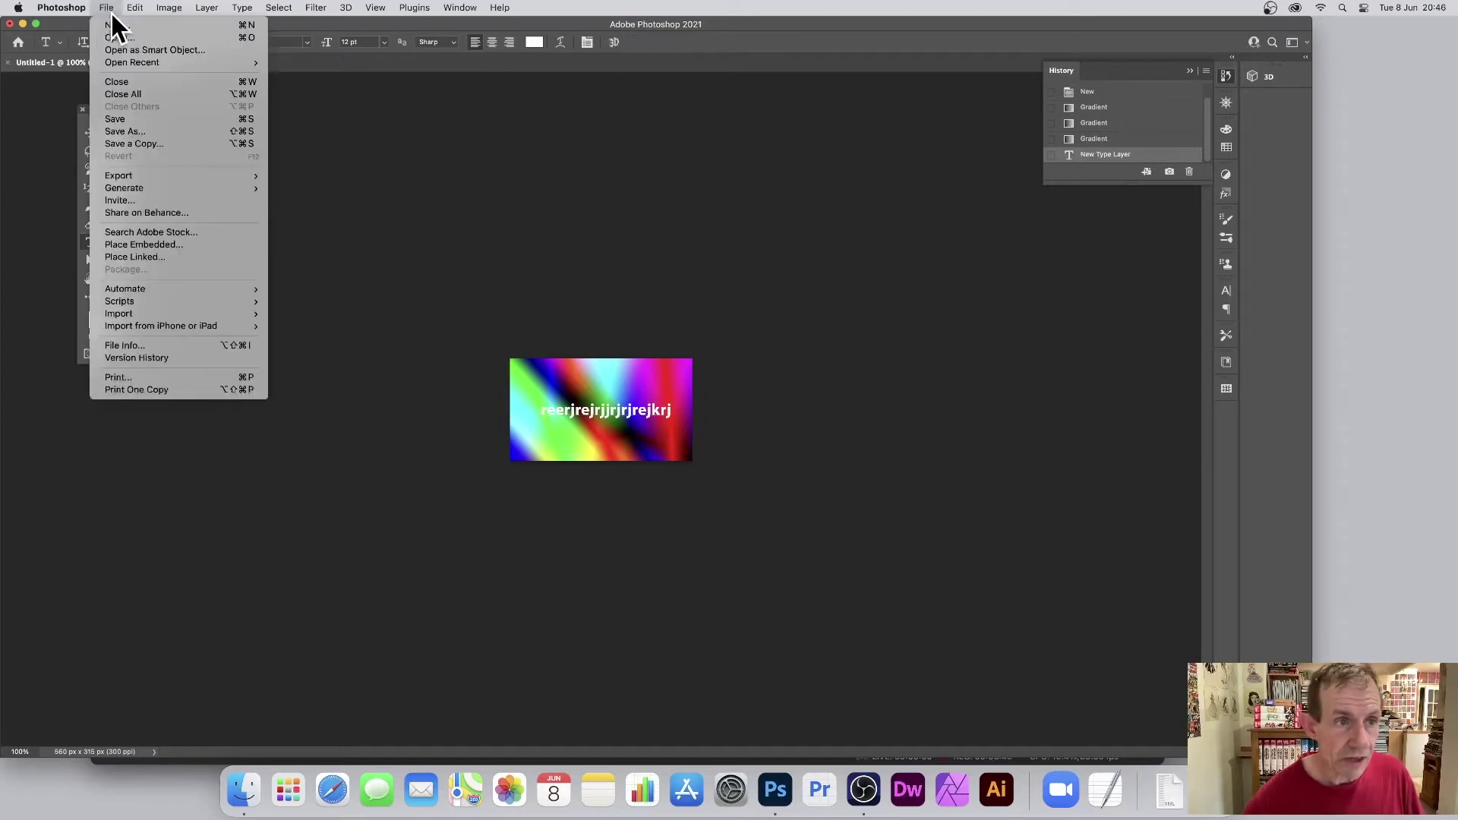
left_click(152, 94)
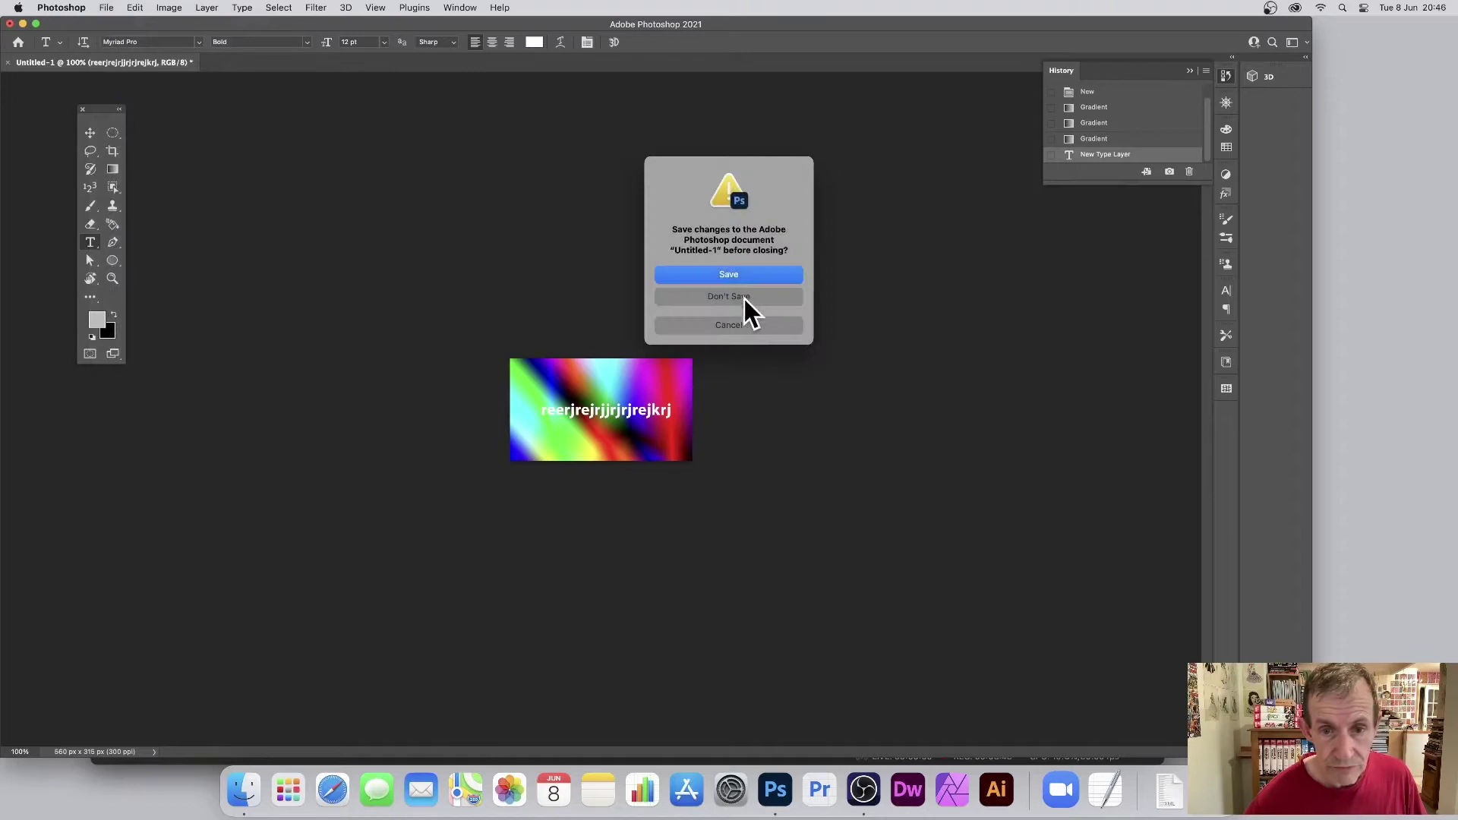
left_click(732, 296)
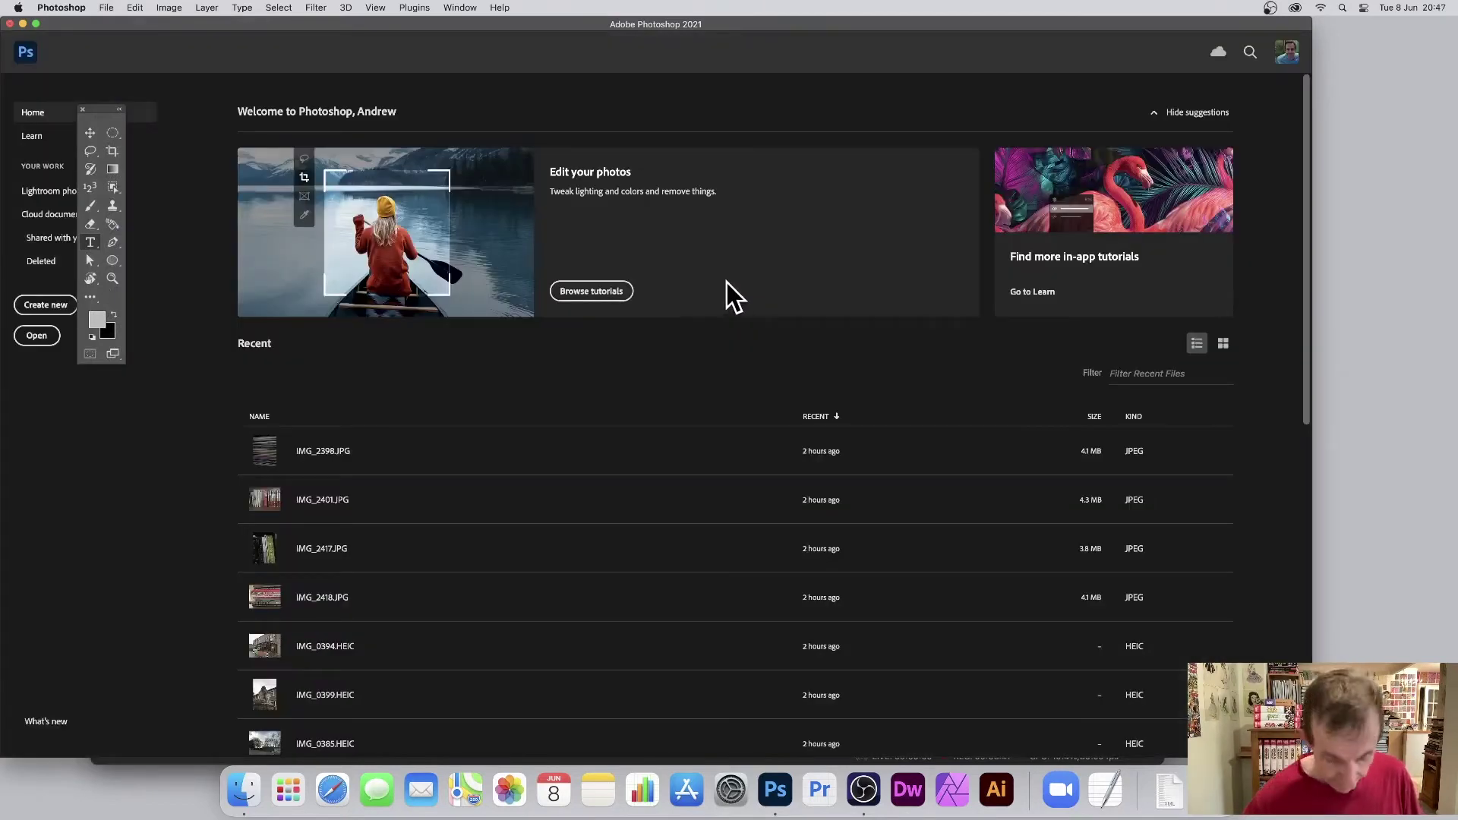
- Open Photoshop Edit Log.txt from Finder in TextEdit and delete all entries before the latest Photoshop launch line
key("super+Tab")
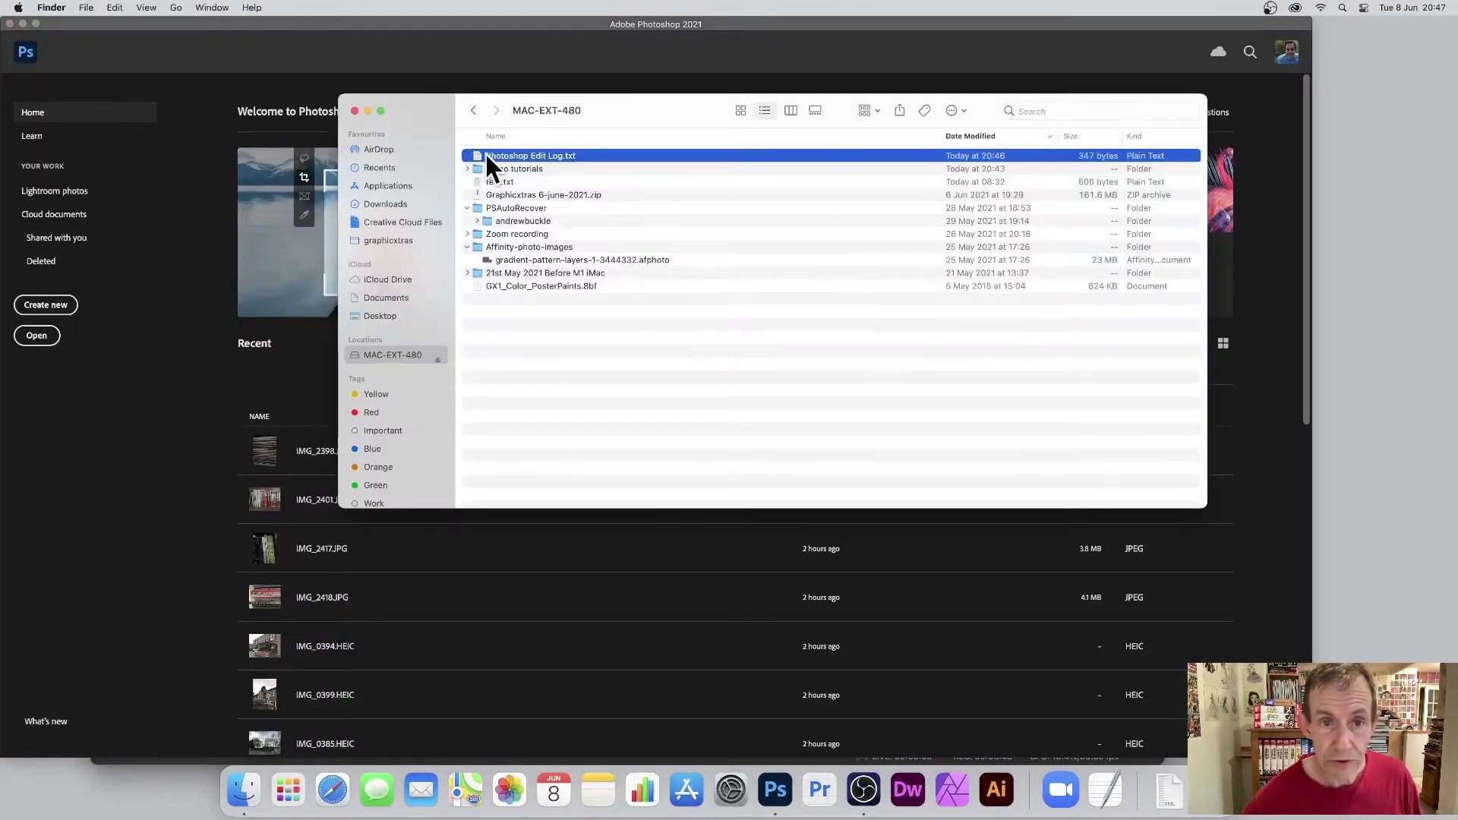
double_click(530, 156)
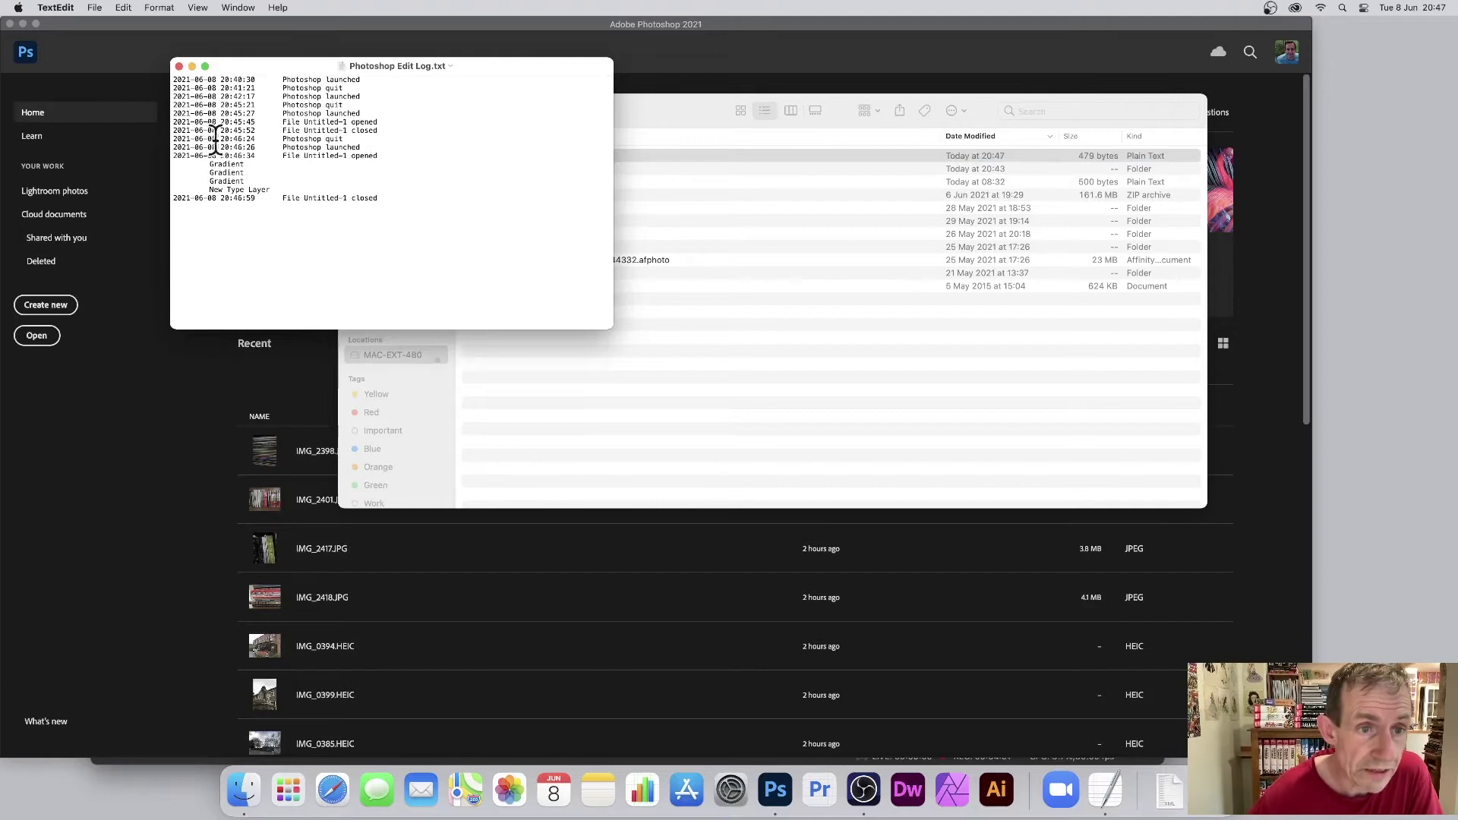
left_click_drag(348, 120, 120, 81)
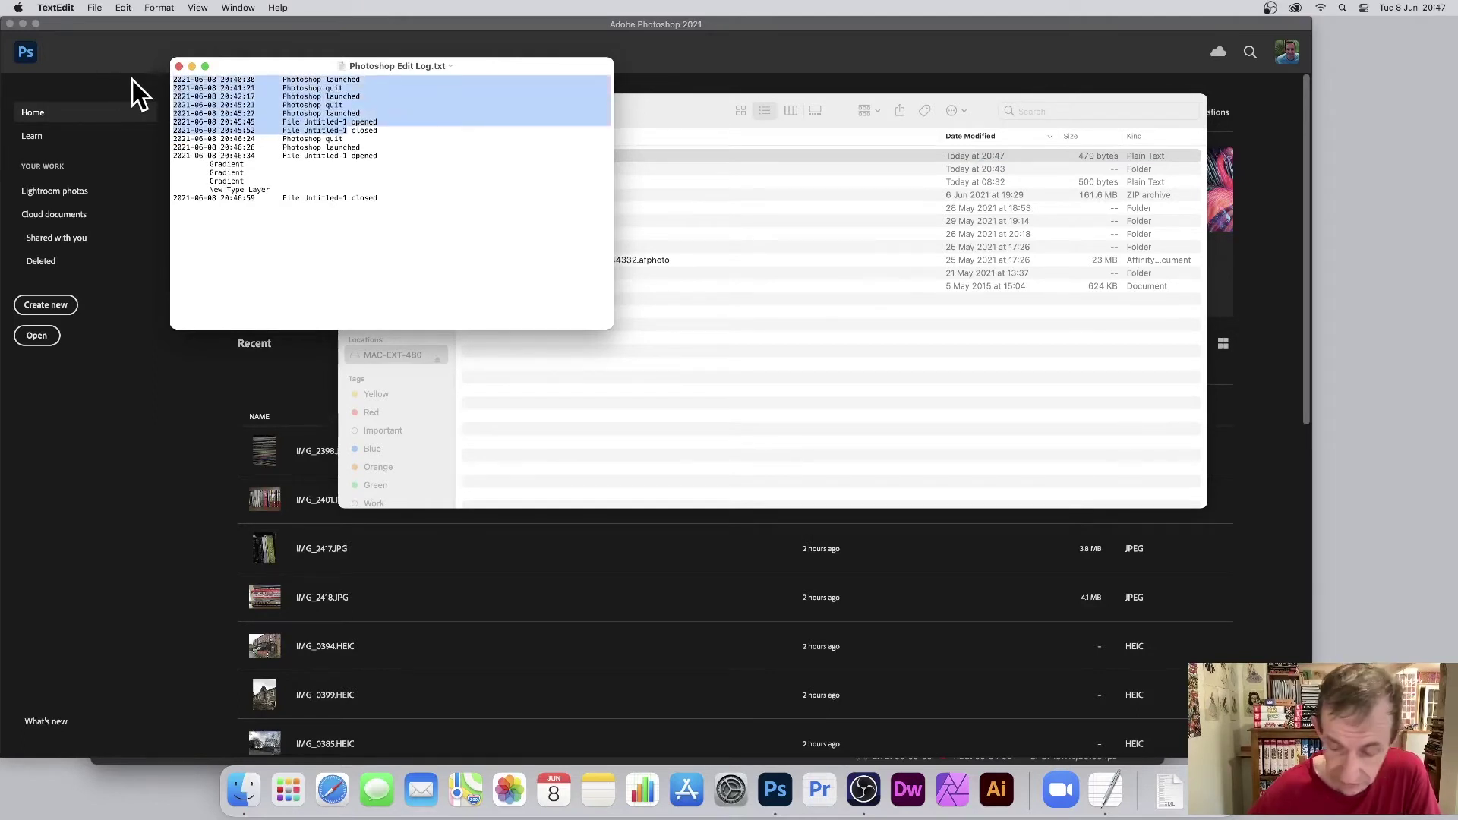
key("BackSpace")
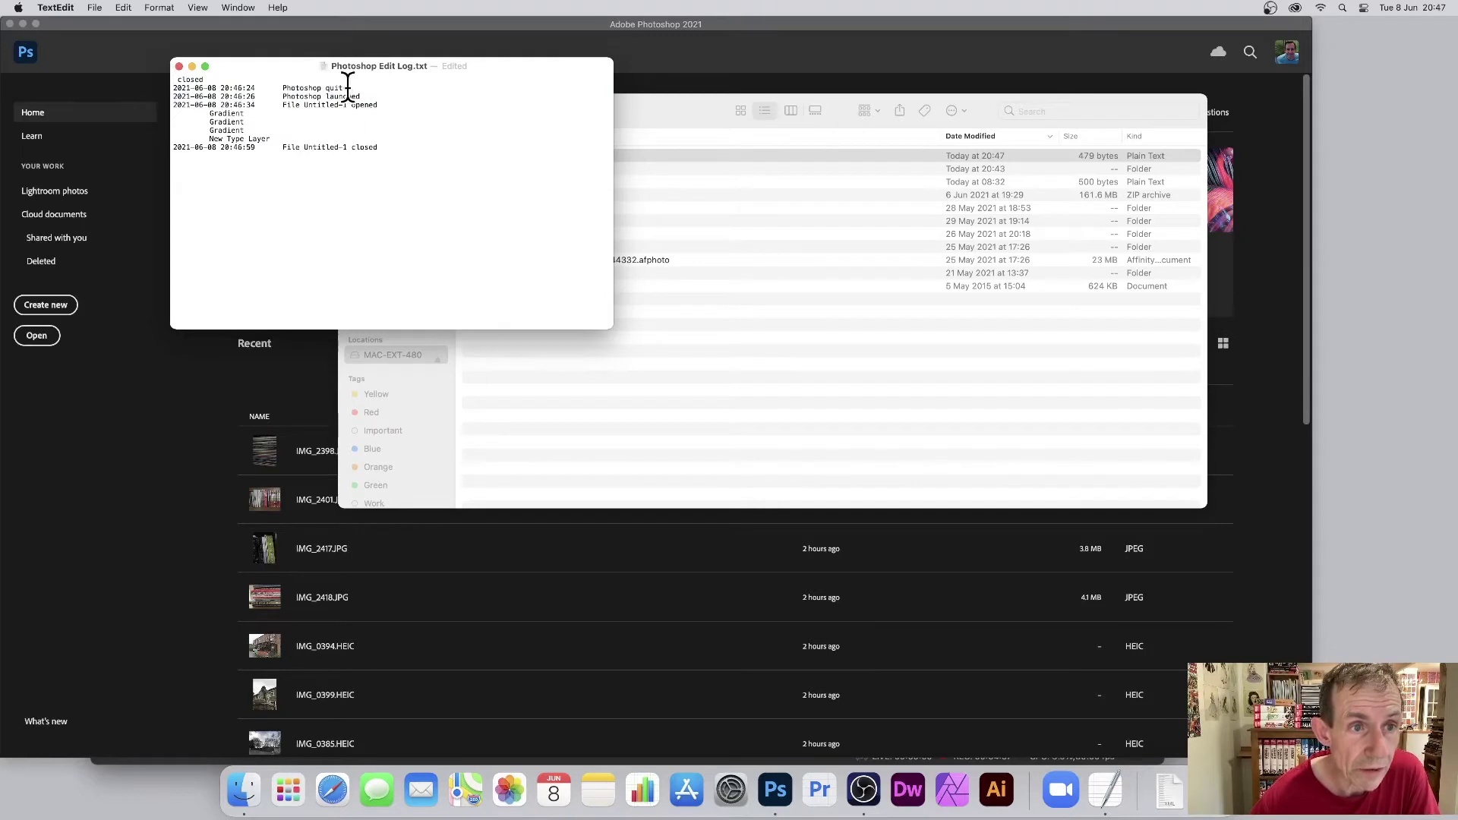
left_click_drag(347, 88, 143, 64)
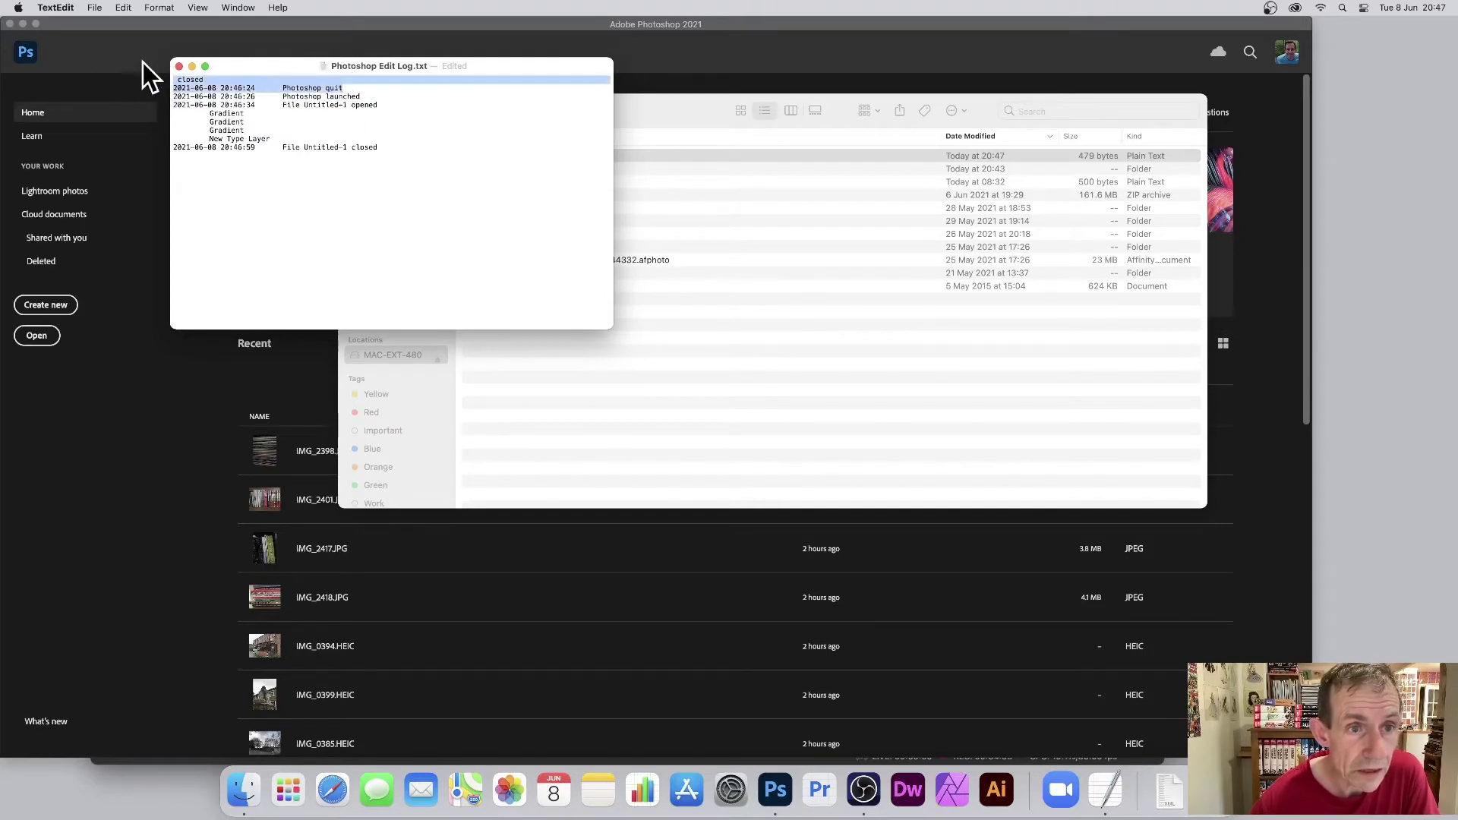
key("BackSpace")
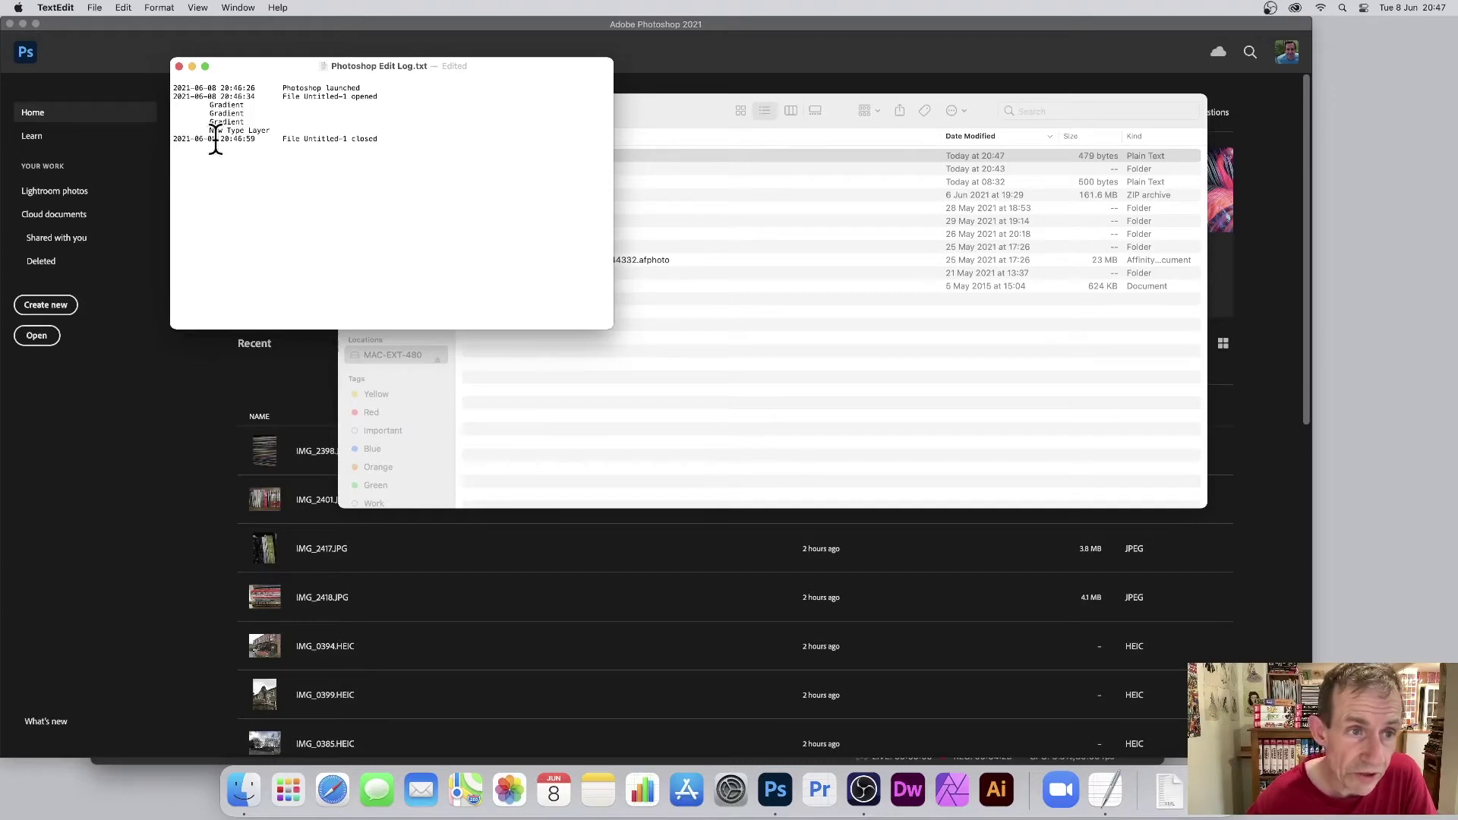
- Clear the remaining entries from Photoshop Edit Log.txt and close the file
left_click_drag(217, 137, 149, 134)
left_click(244, 140)
left_click_drag(411, 140, 8, 83)
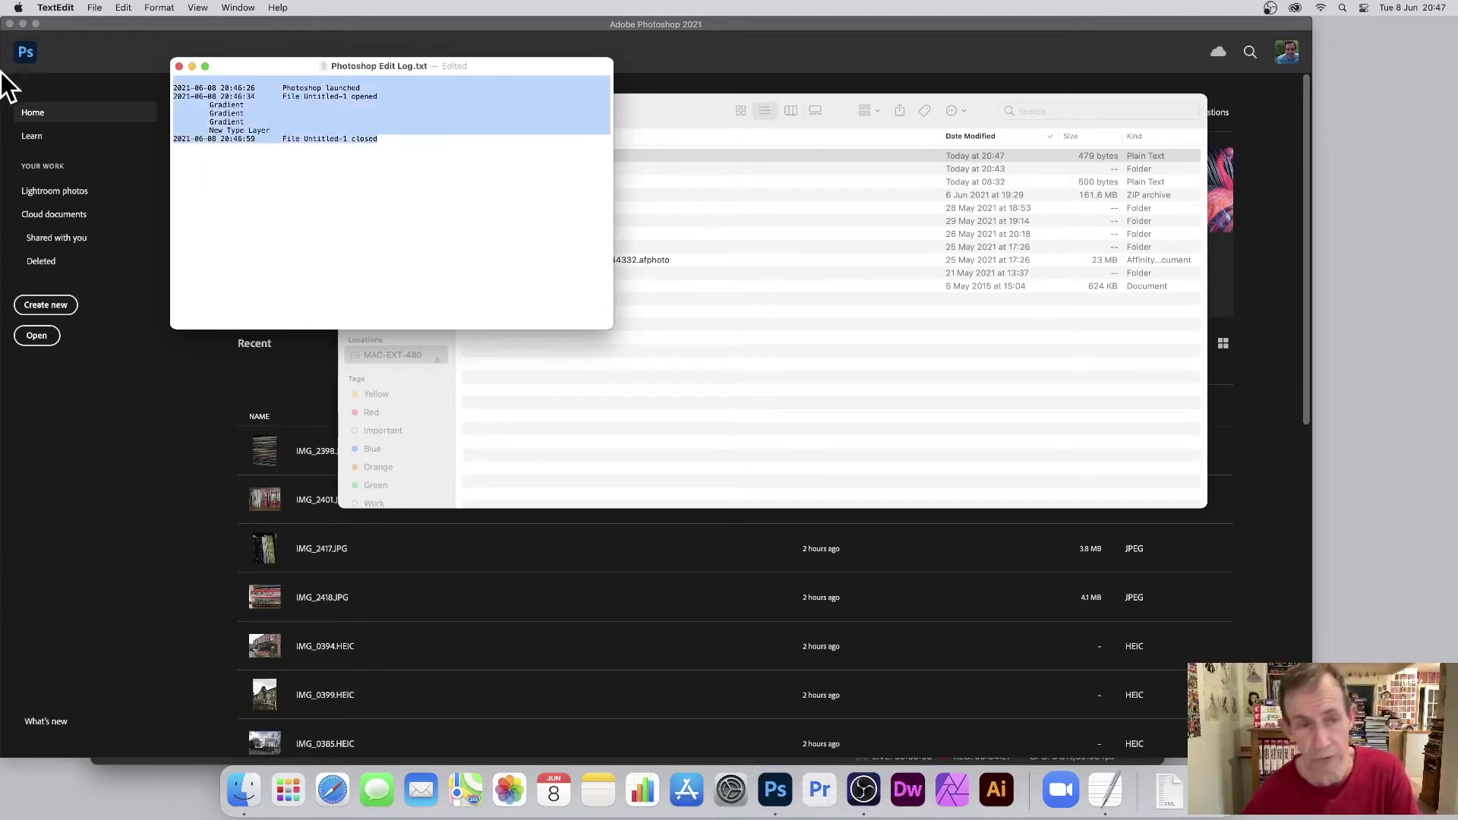
key("BackSpace")
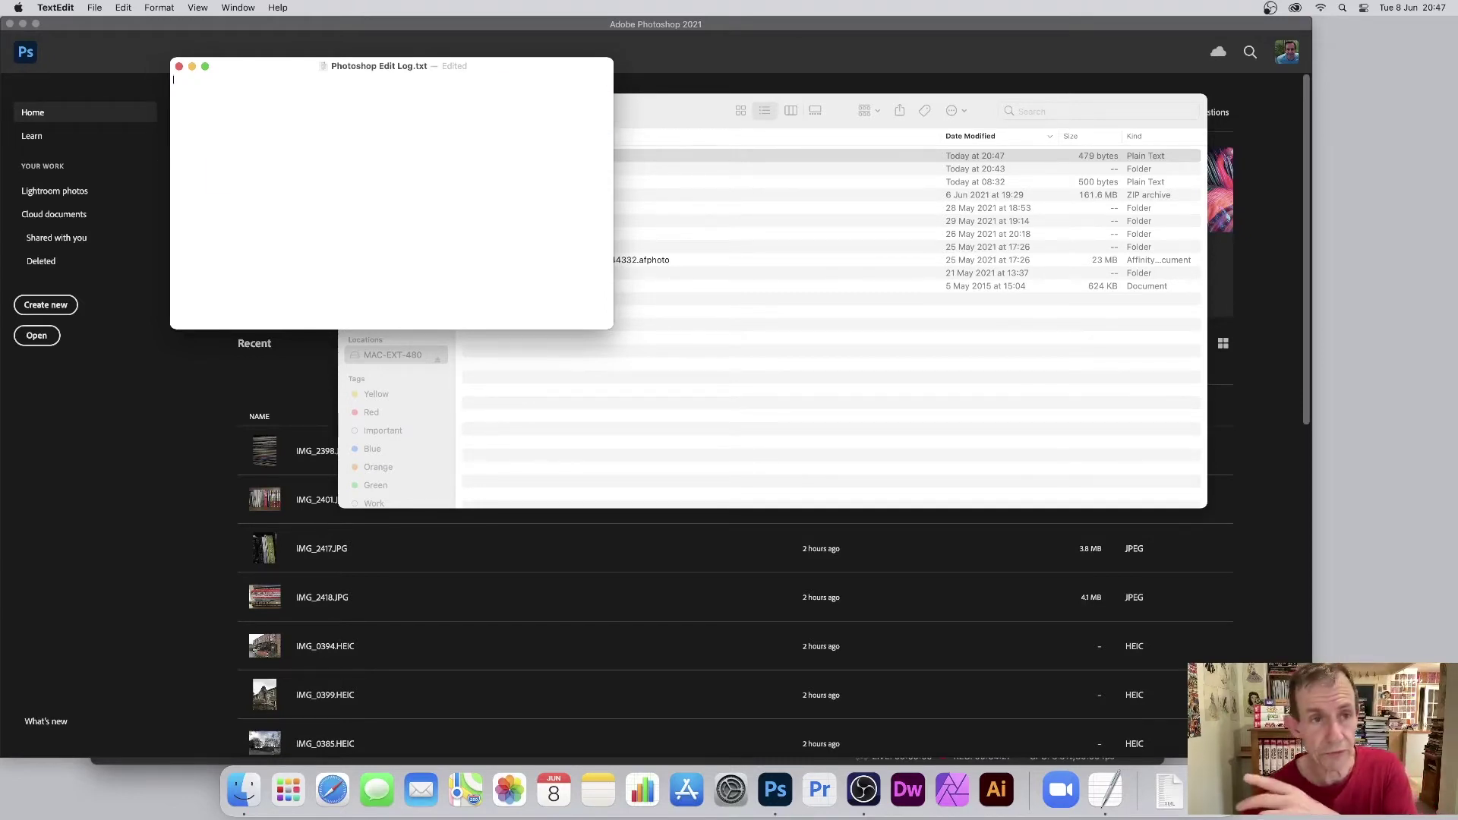
left_click(180, 66)
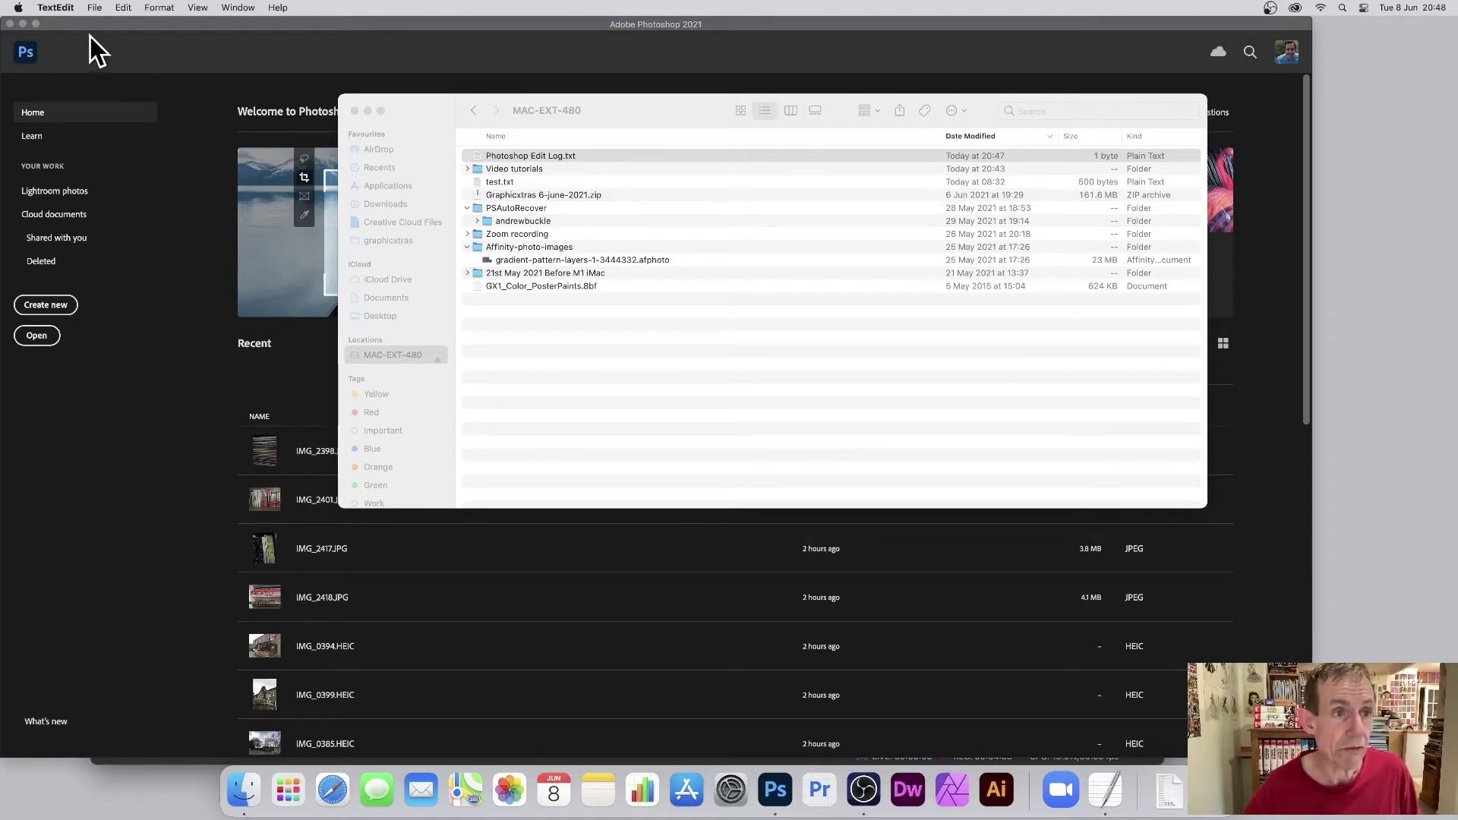
- Switch to Photoshop and set the History Log preference's edit log items to Detailed
left_click(122, 49)
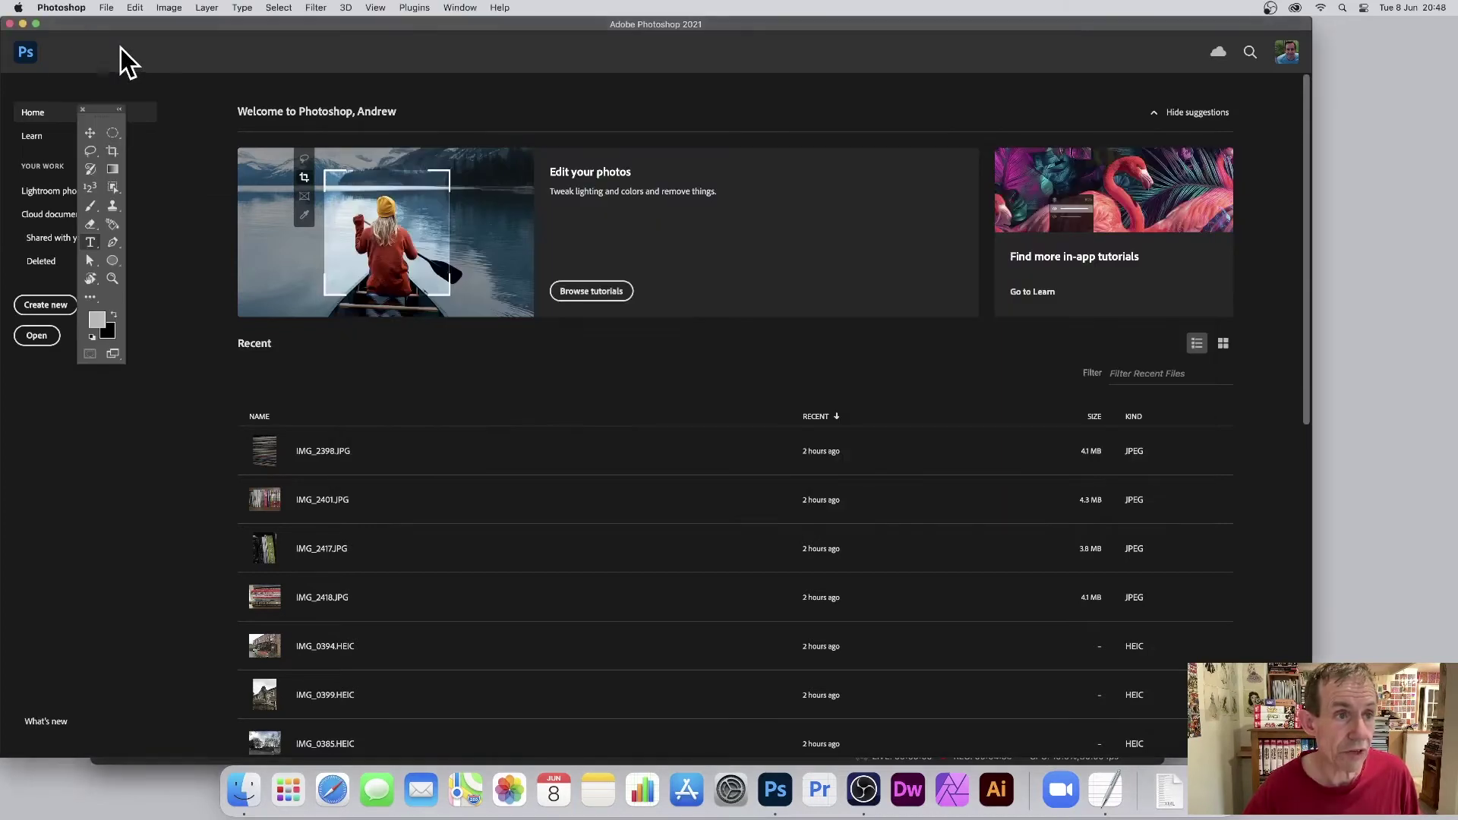
left_click(61, 9)
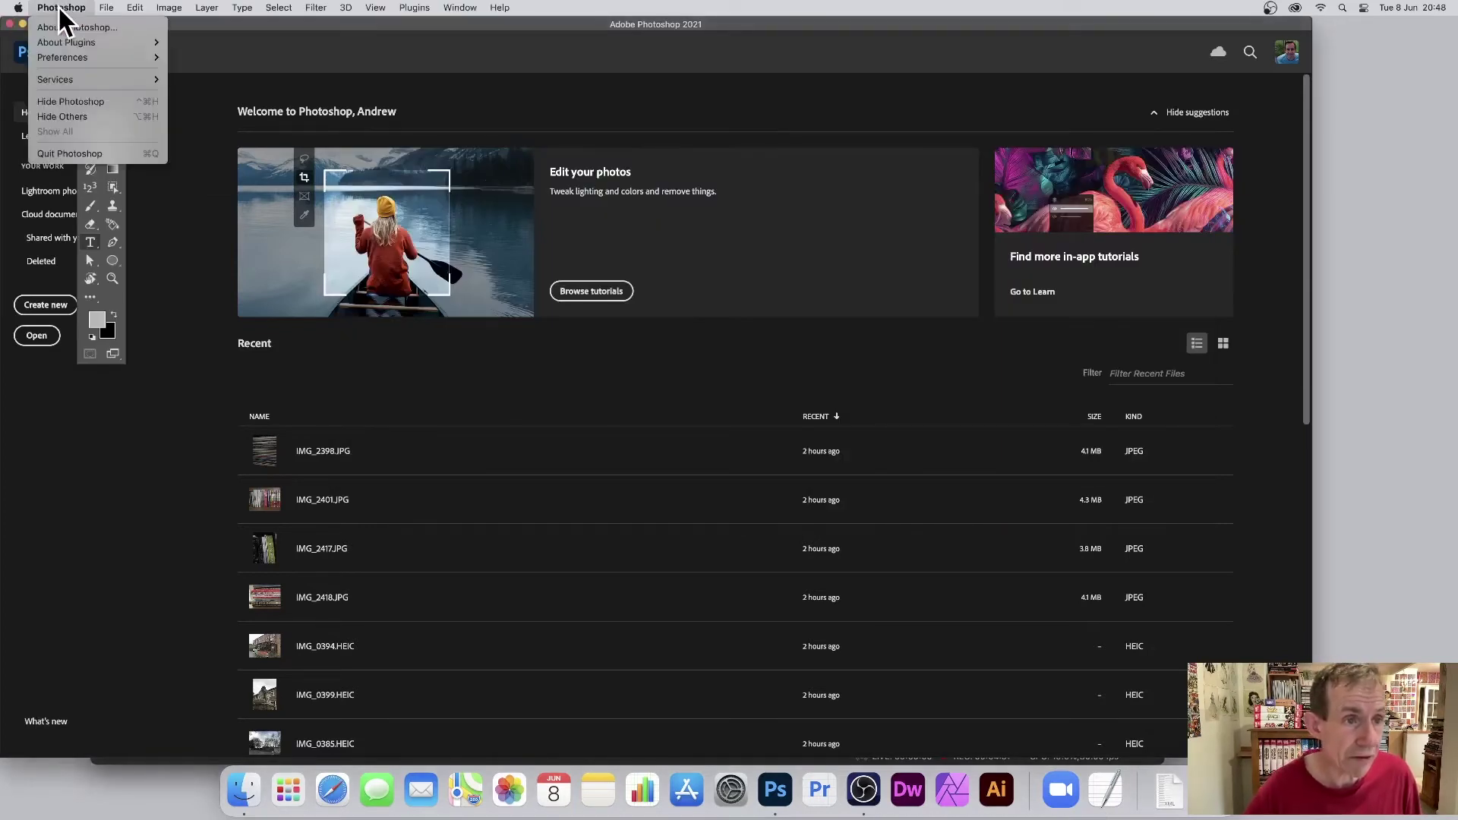
mouse_move(70, 55)
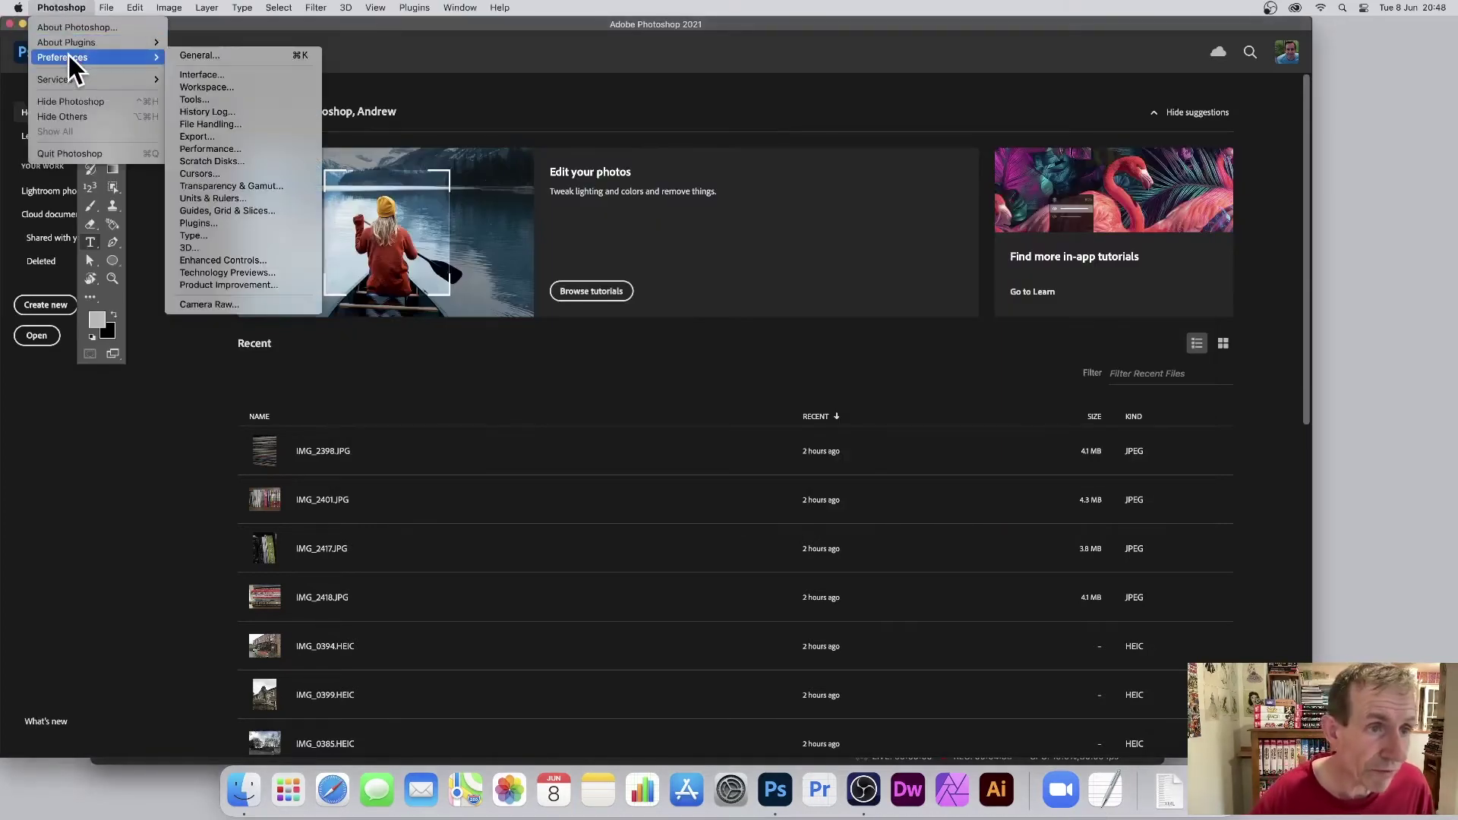
left_click(221, 113)
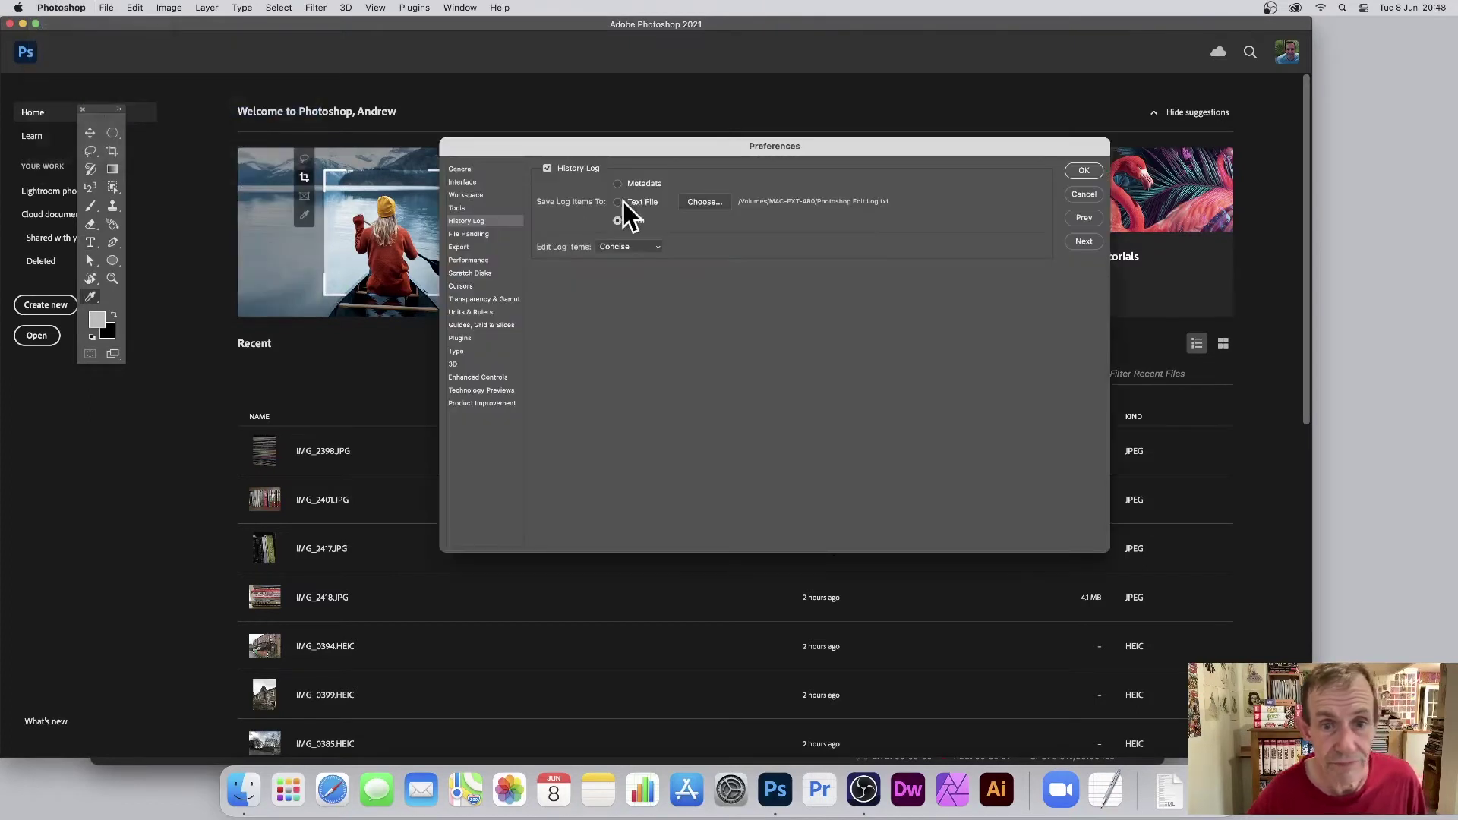
left_click(632, 238)
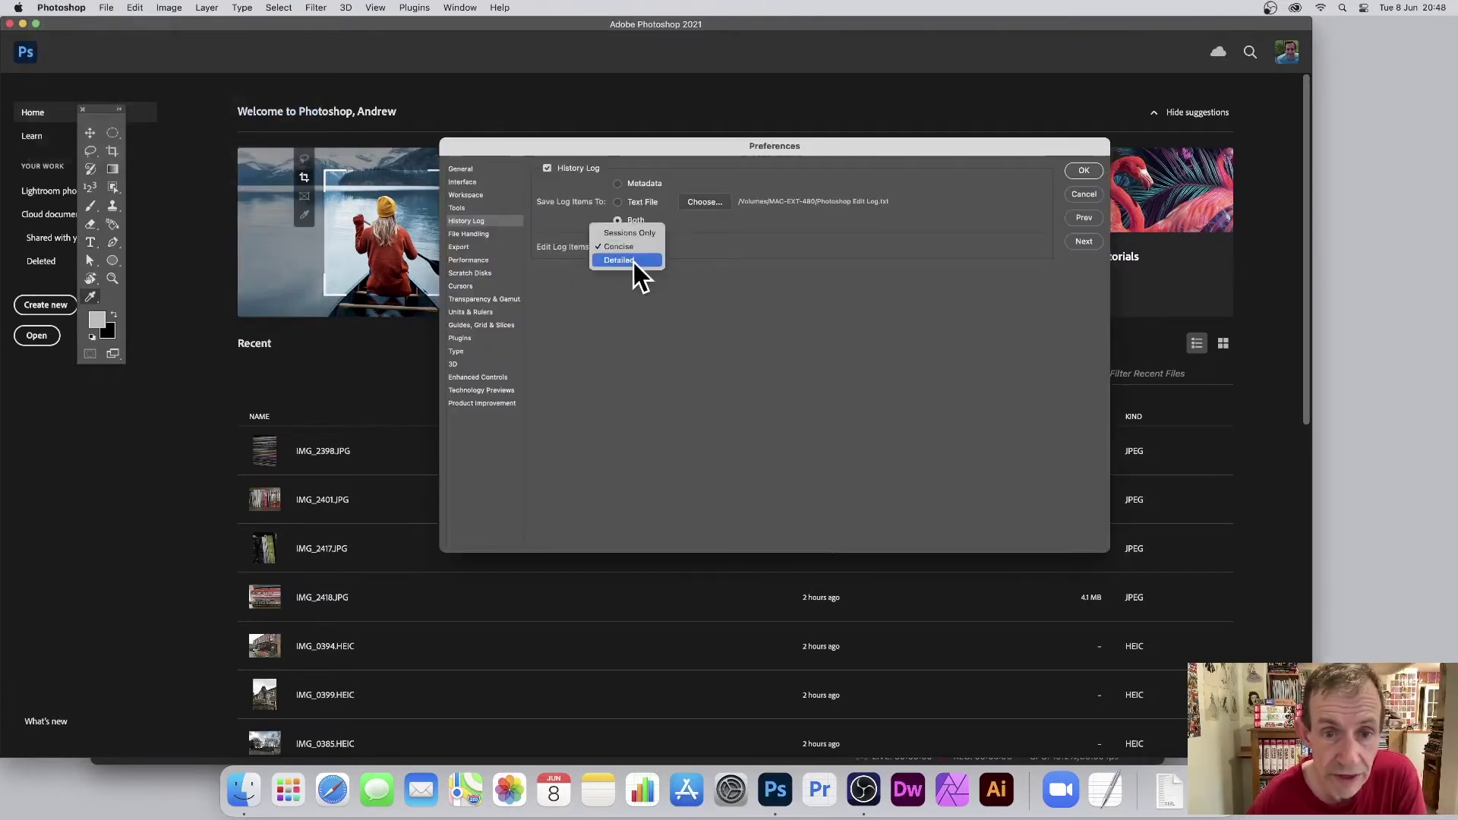
left_click(641, 262)
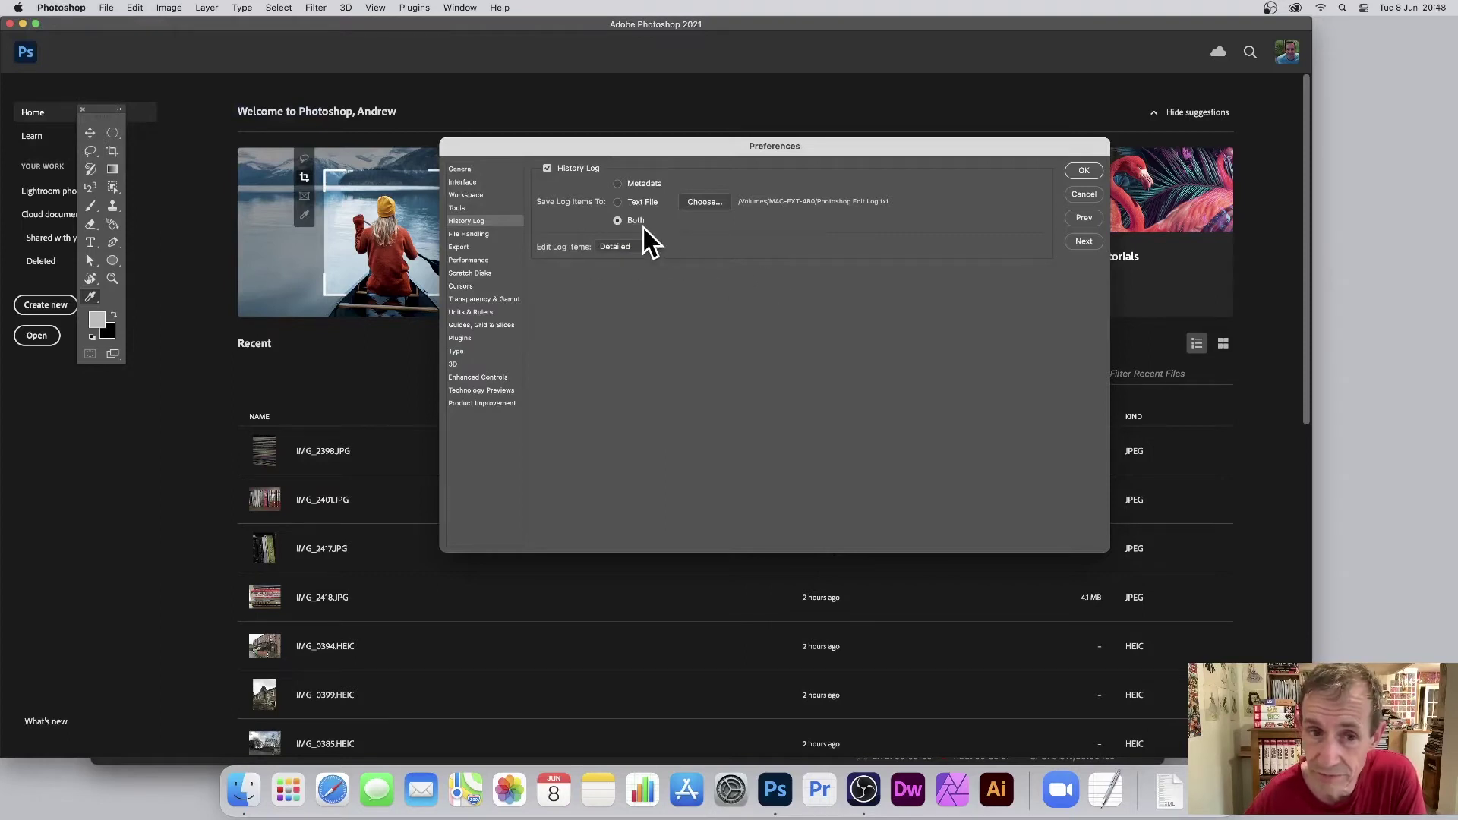
left_click(1082, 170)
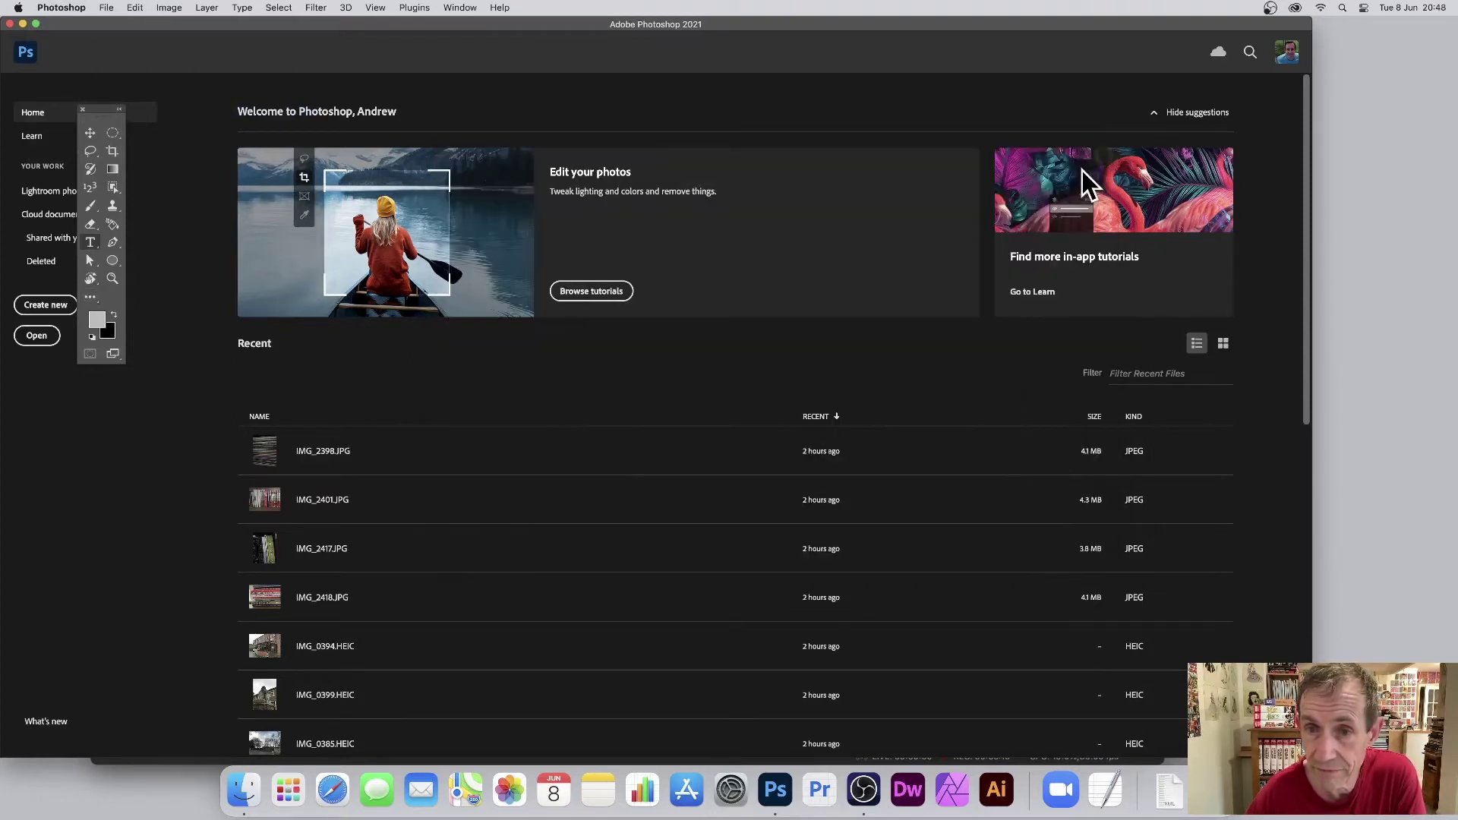
- Quit and relaunch Photoshop to start a fresh session with the Detailed log setting
left_click(70, 9)
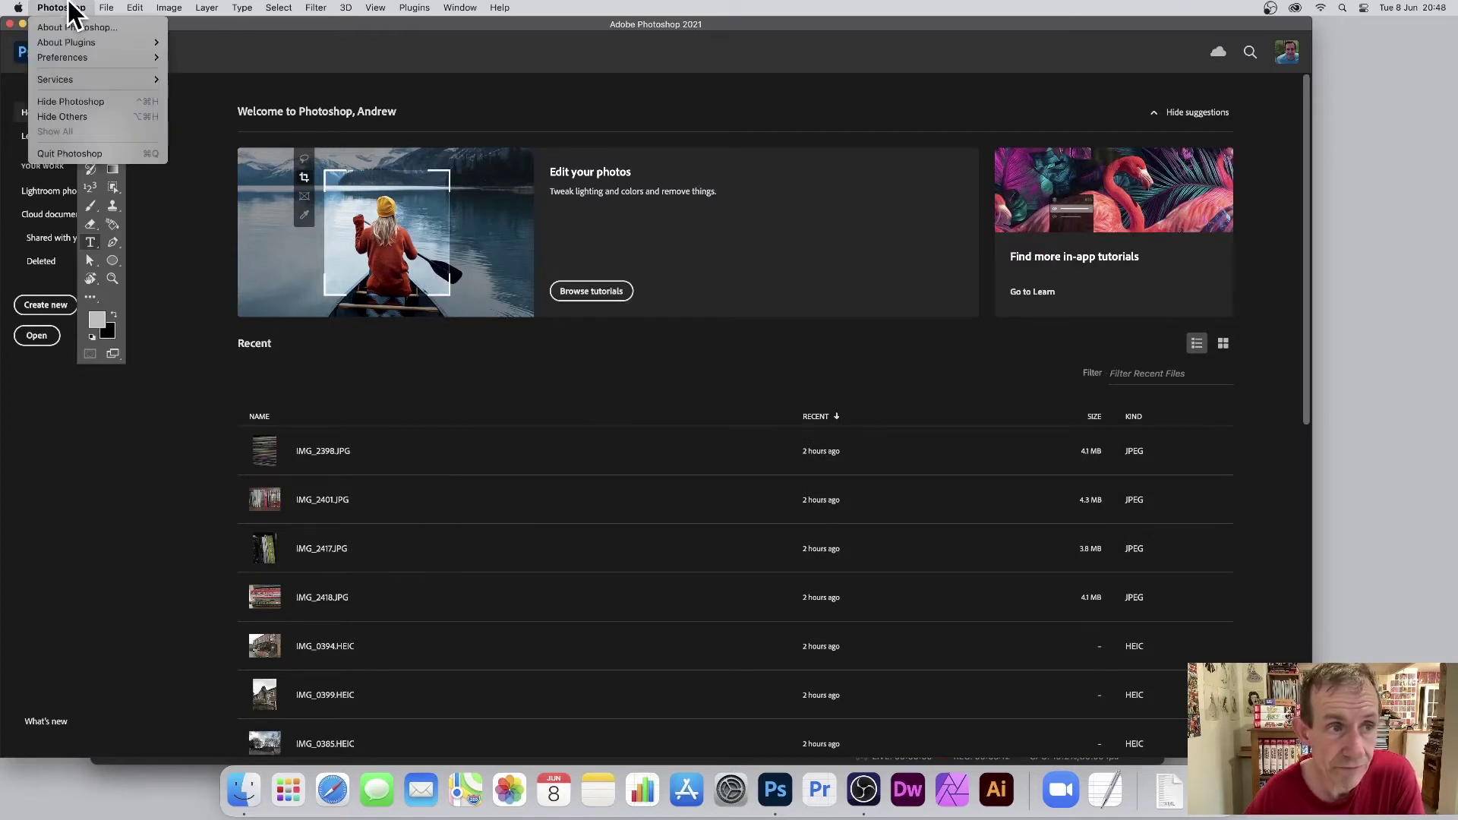
left_click(86, 153)
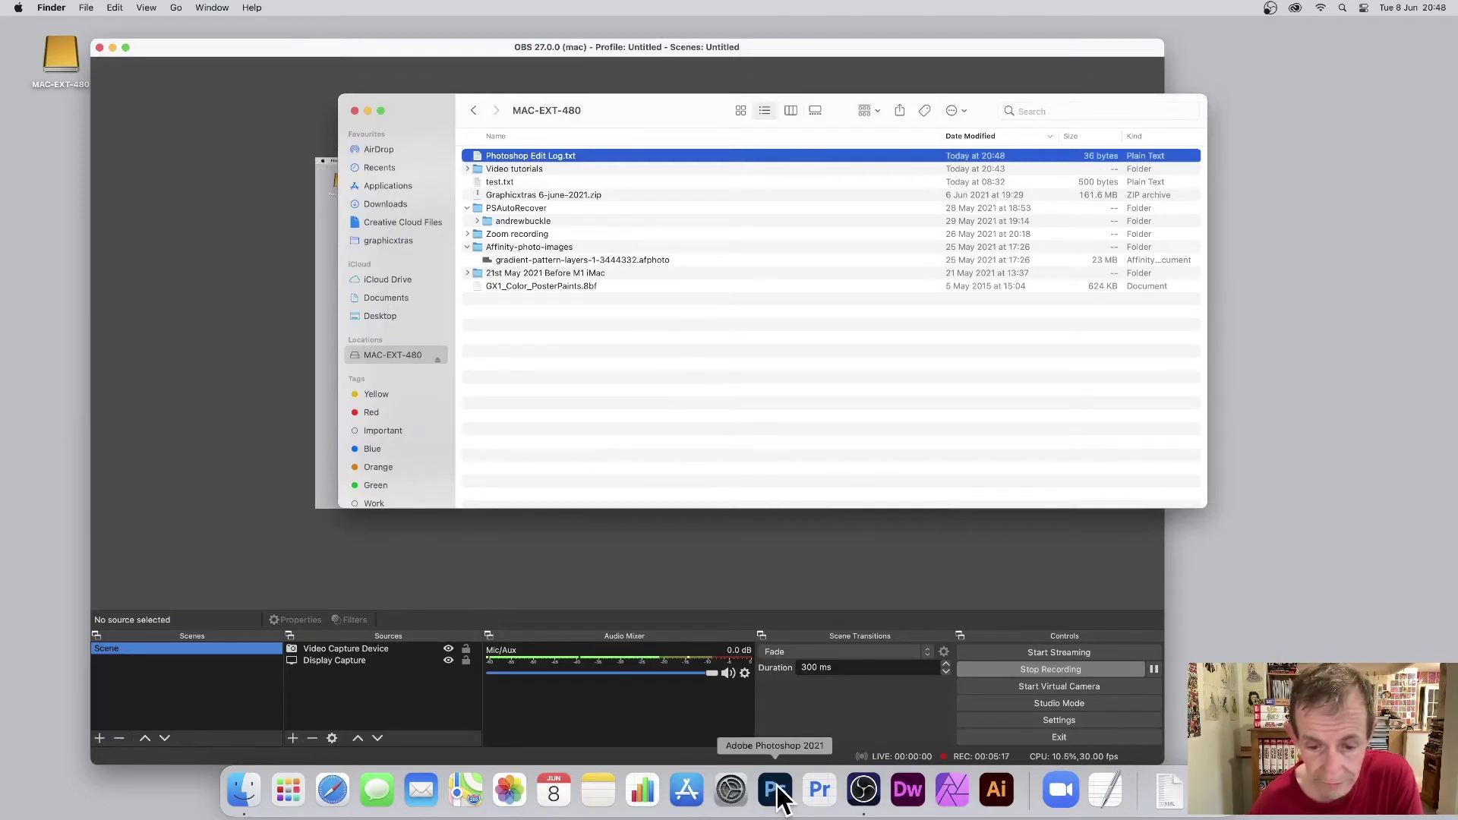
left_click(774, 788)
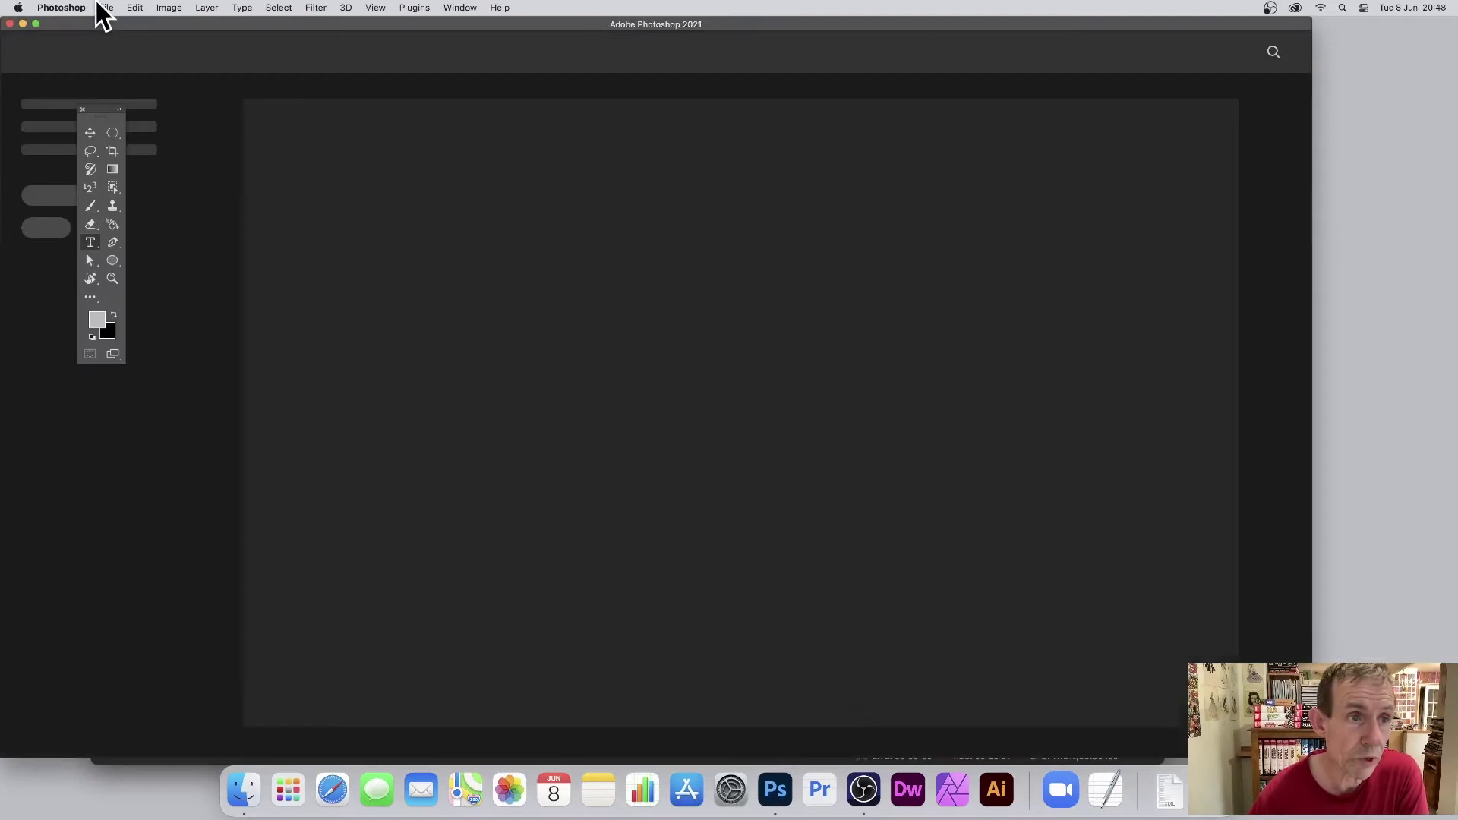
- Create a new 560 x 315 px document at 300 ppi and draw four overlapping rainbow gradients in Difference mode
left_click(105, 8)
left_click(99, 22)
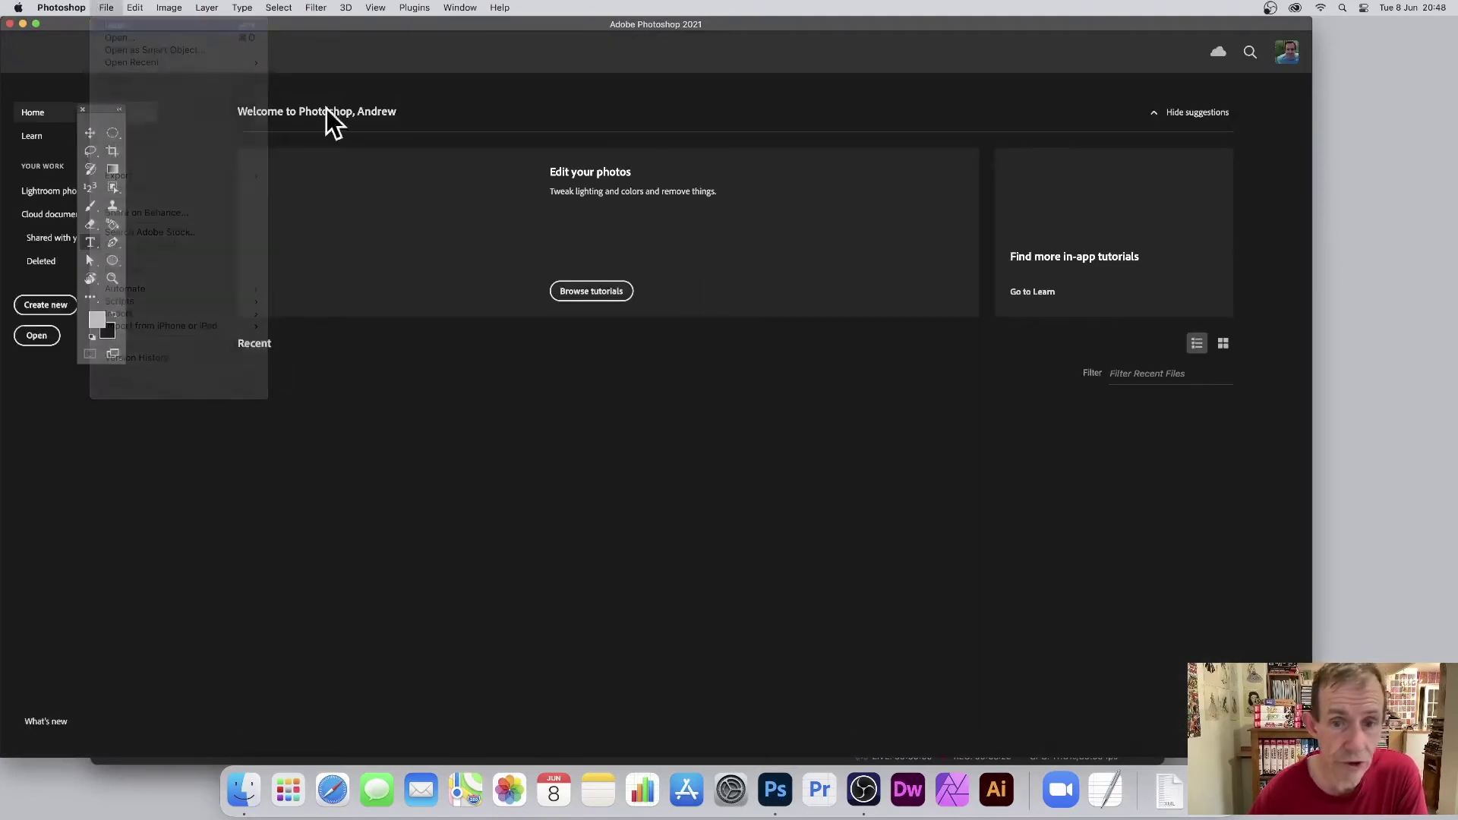
left_click(1054, 592)
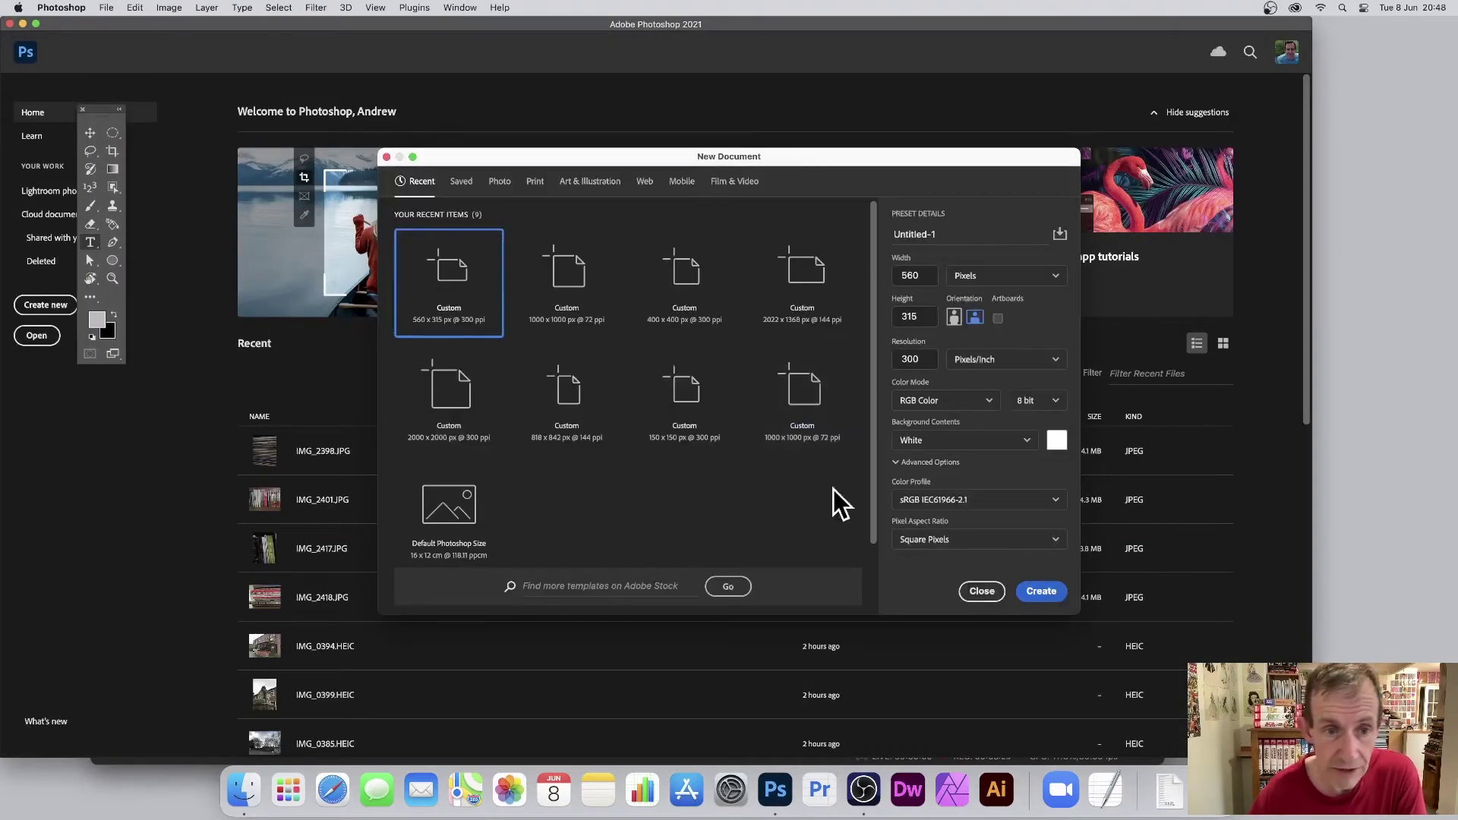
left_click(112, 170)
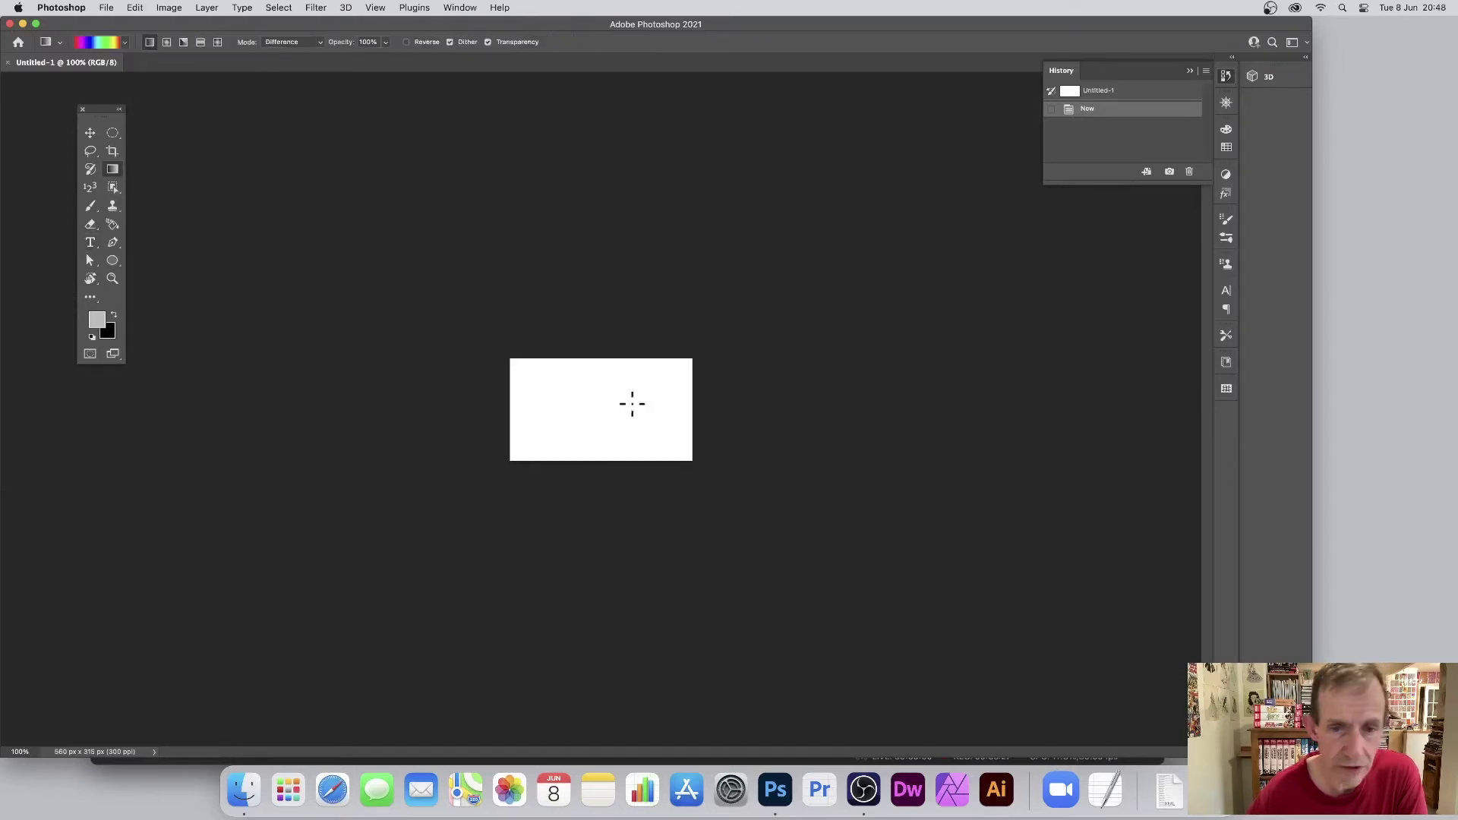
left_click_drag(573, 373, 625, 342)
left_click_drag(521, 459, 669, 365)
- Apply a Gaussian Blur with a radius of 68.0 pixels to the gradient image
left_click(317, 8)
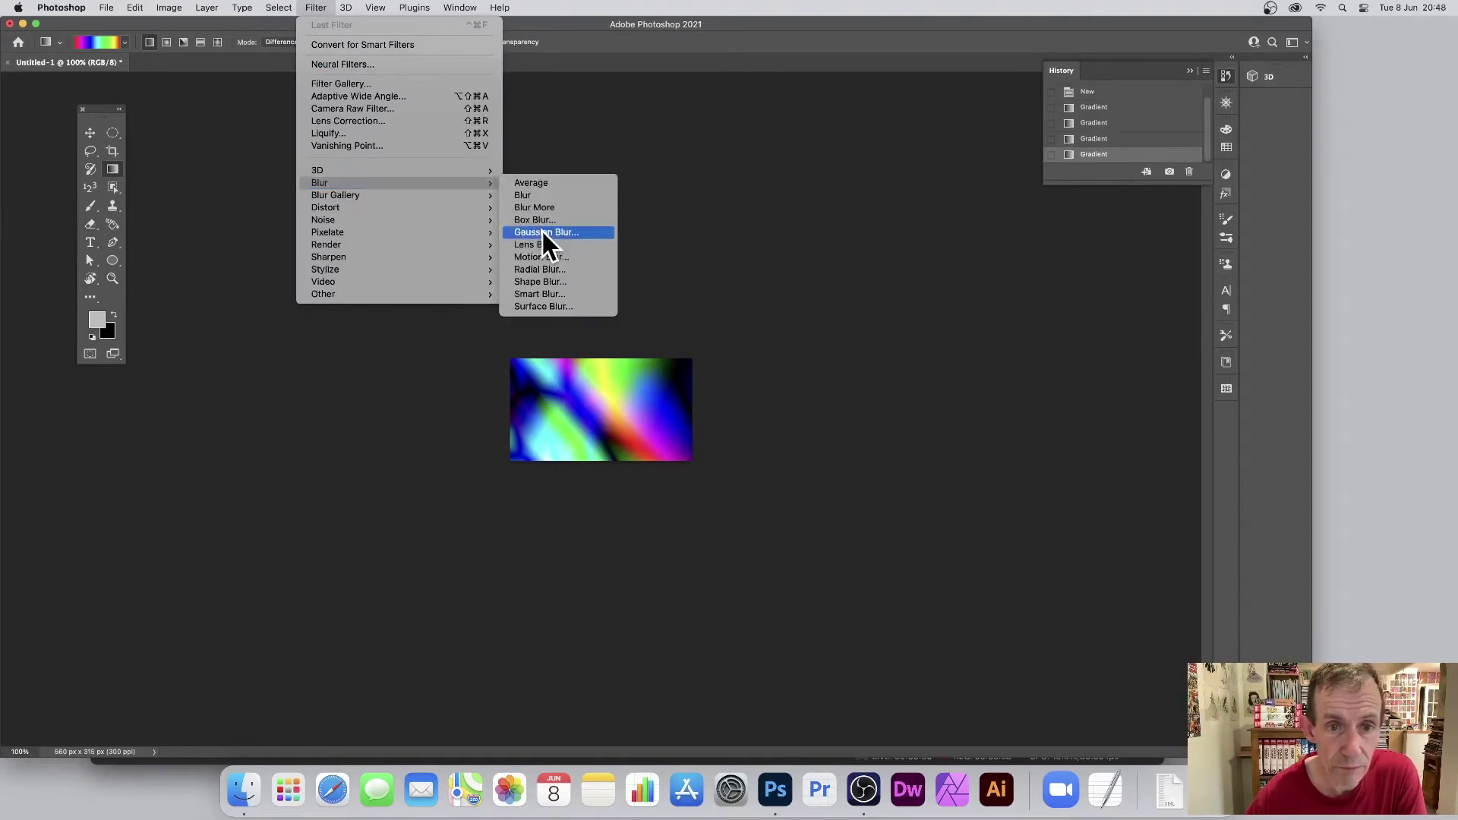
left_click(544, 229)
left_click_drag(736, 483, 746, 485)
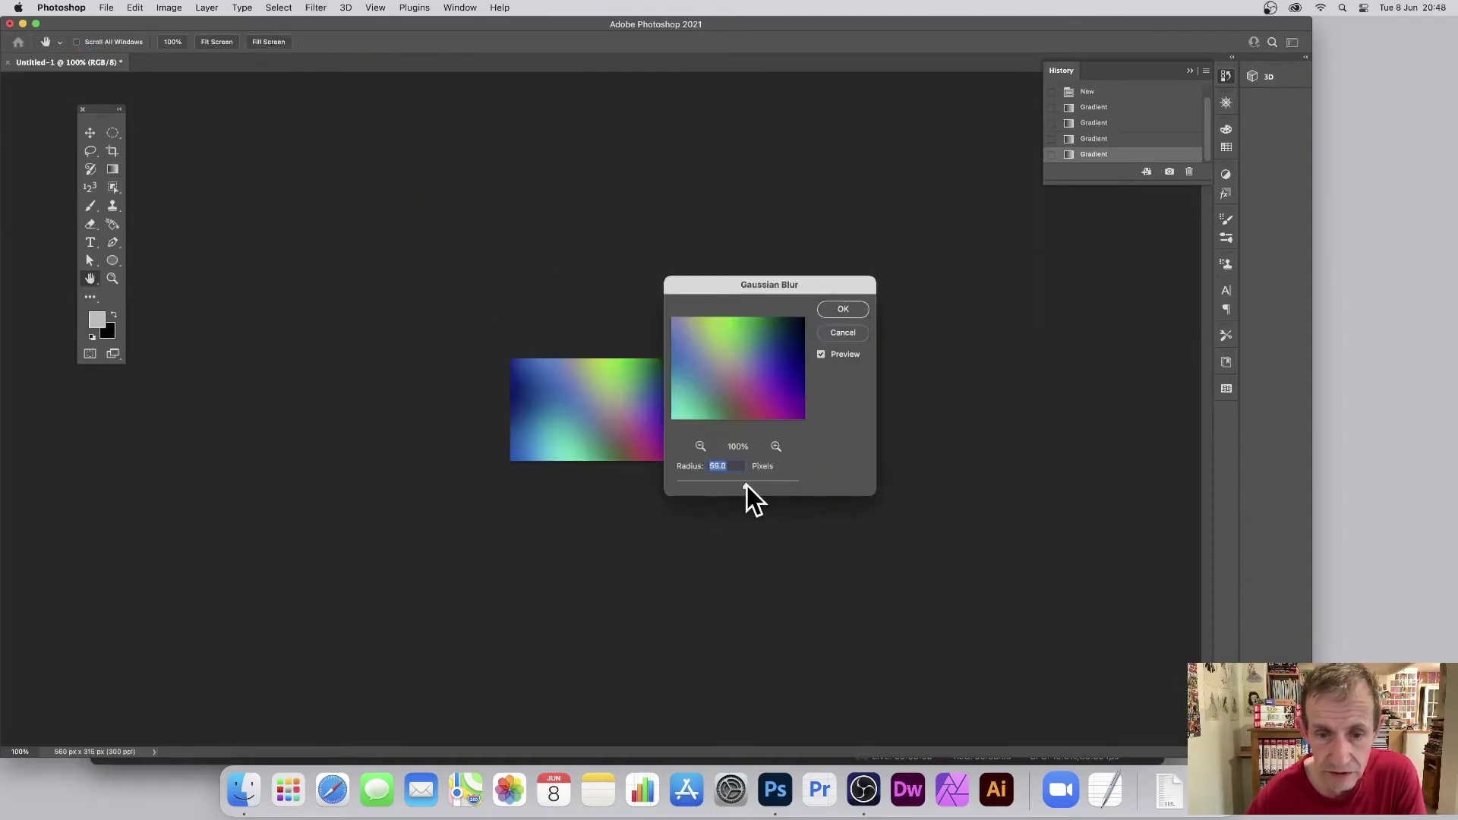
left_click(834, 309)
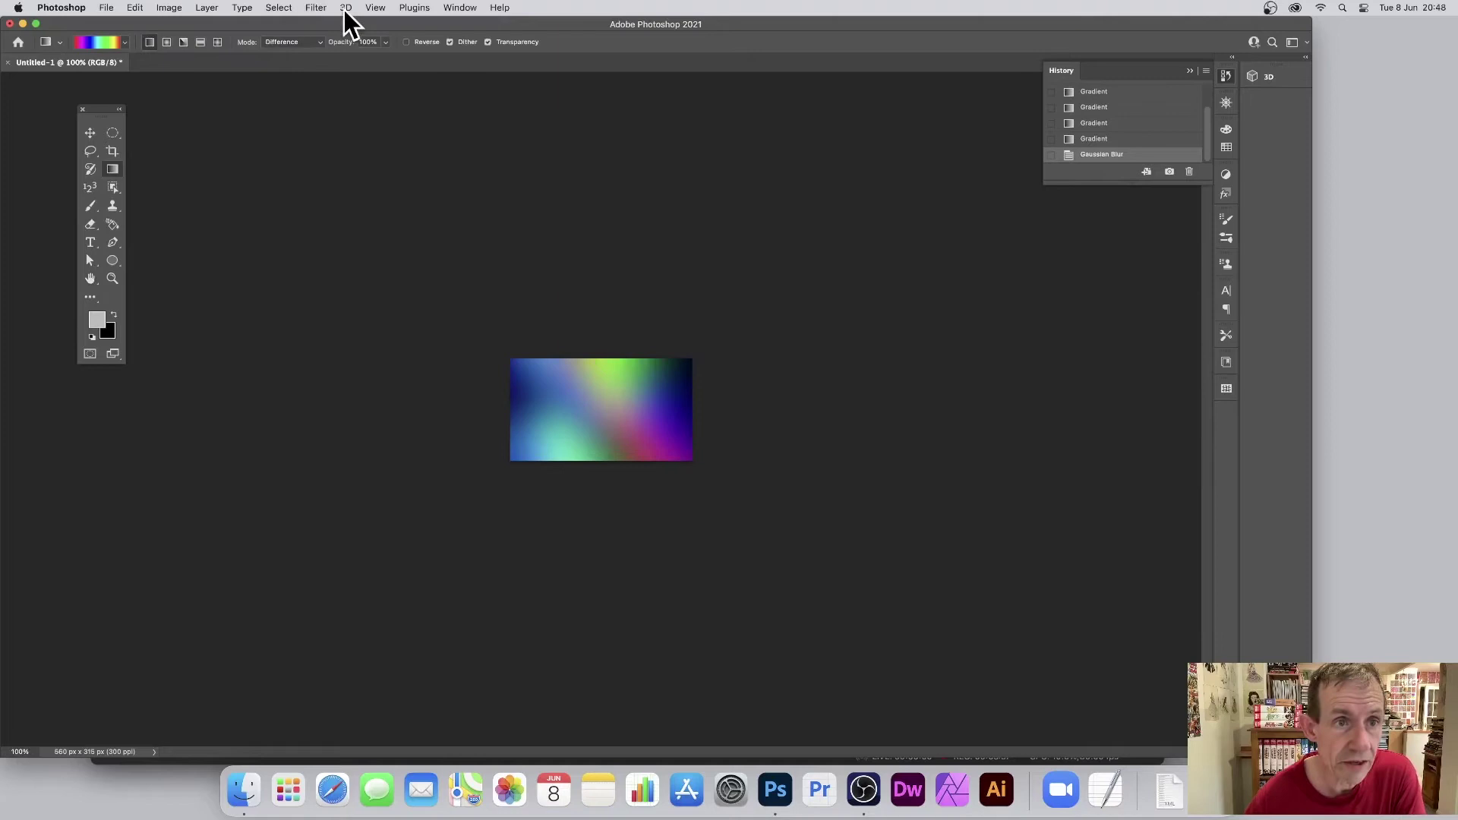
- Add a text layer reading "ryryeriyeriuyeriuywqe" and move it about 155 px left and 94 px up to centre it on the image
left_click(90, 243)
left_click(571, 431)
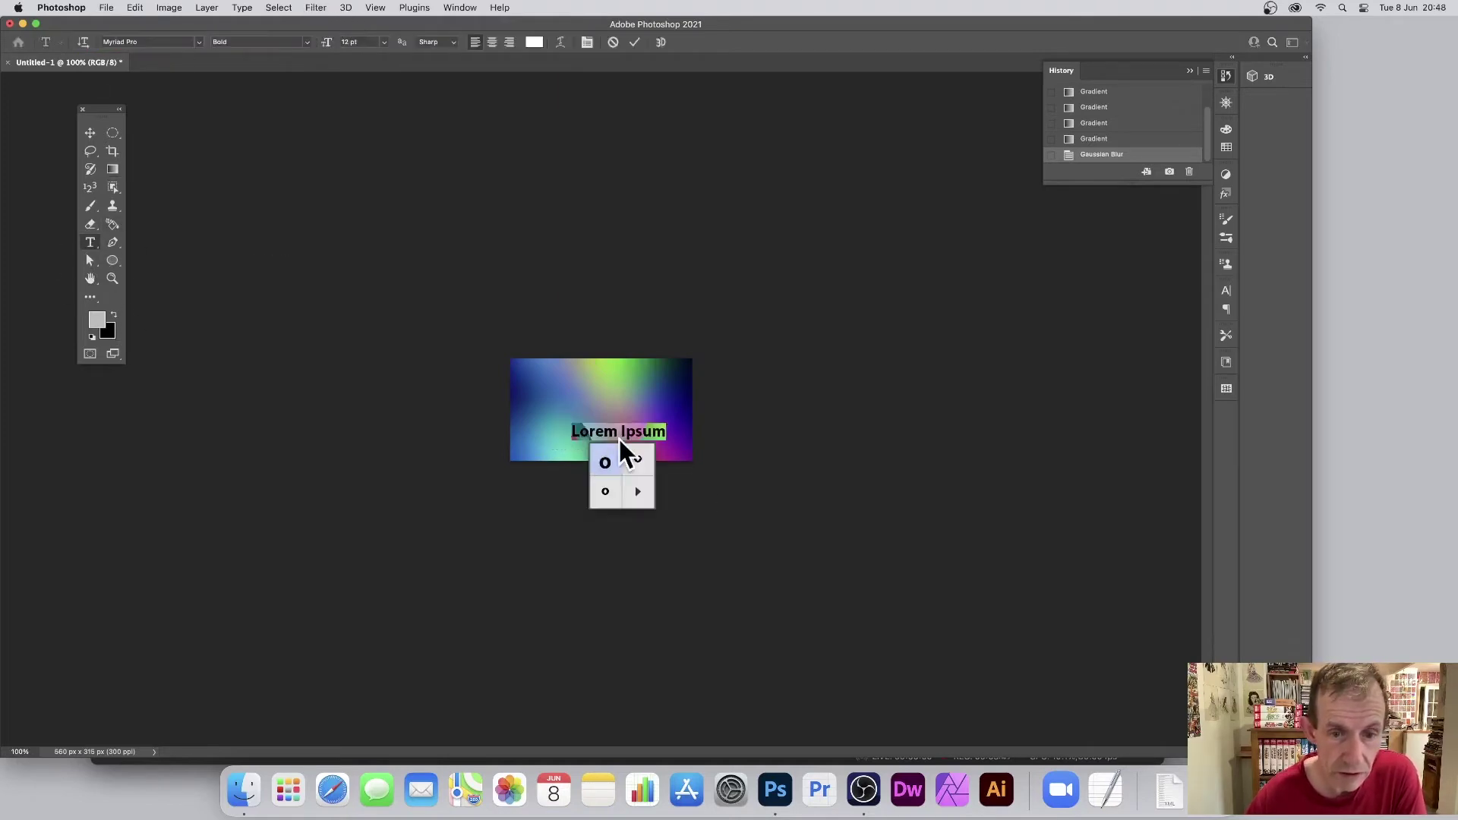
left_click(592, 431)
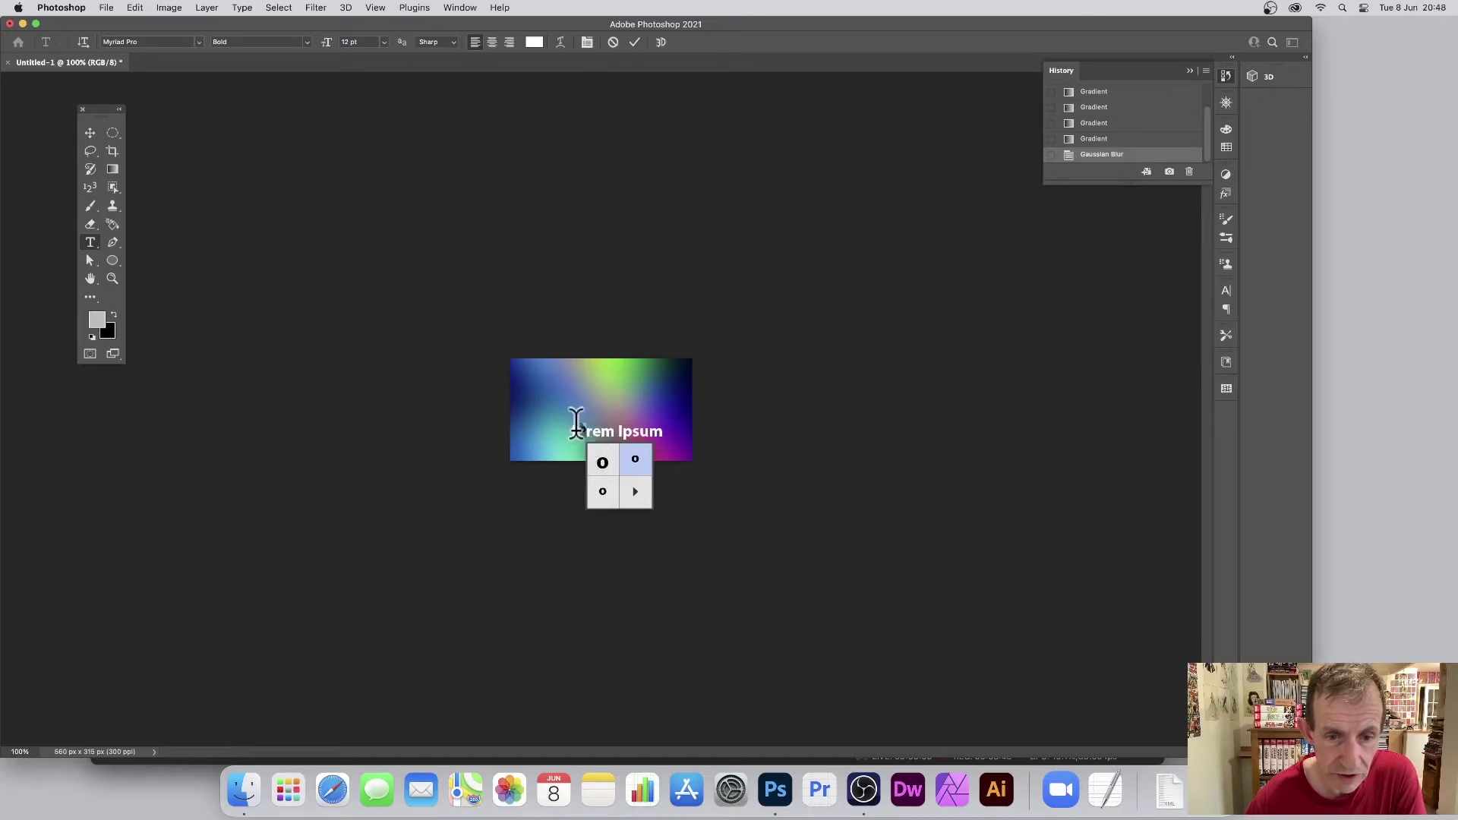
key("super+a")
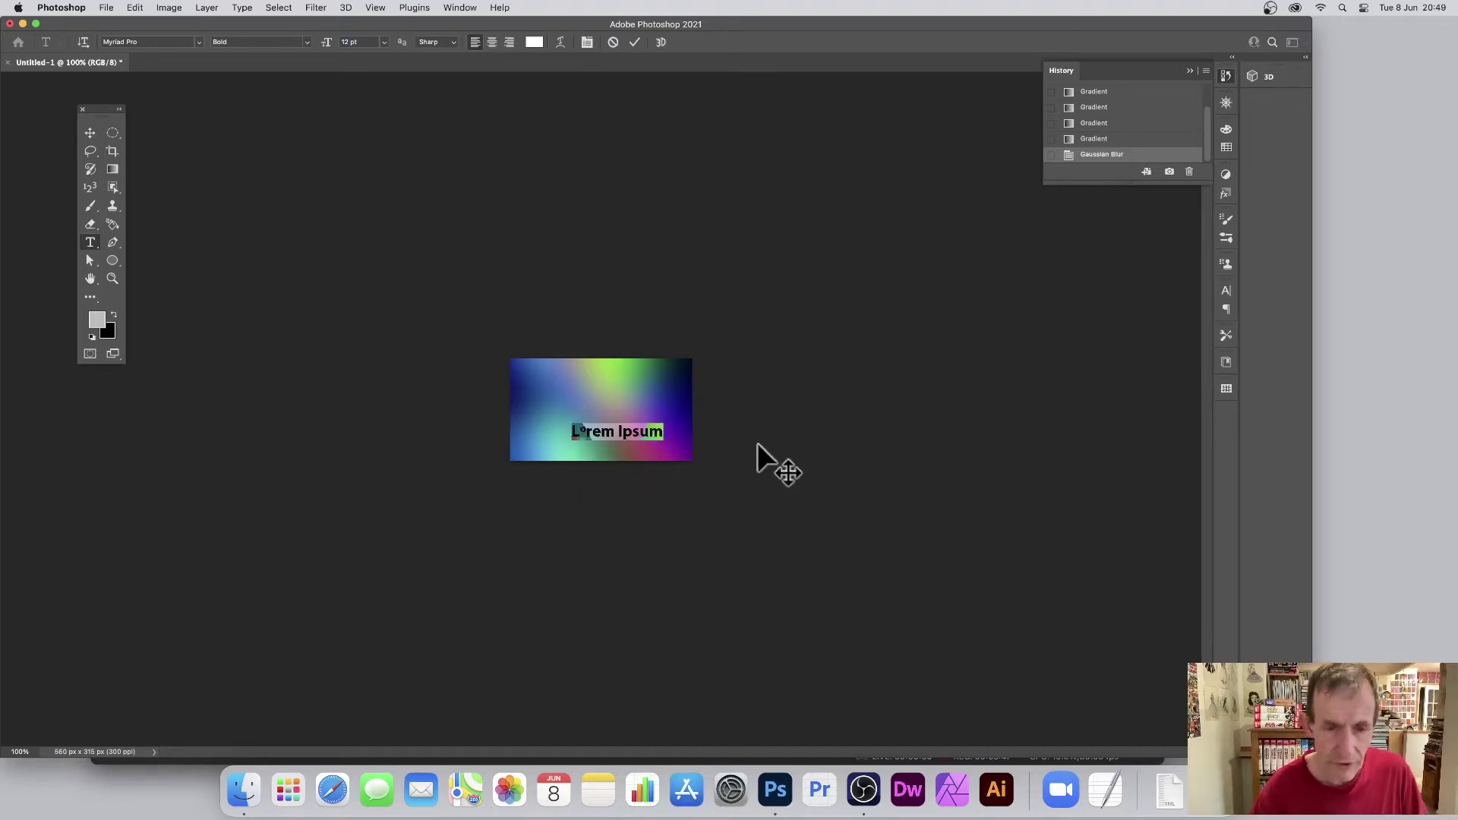
type("ryryeriyeriuyeriu")
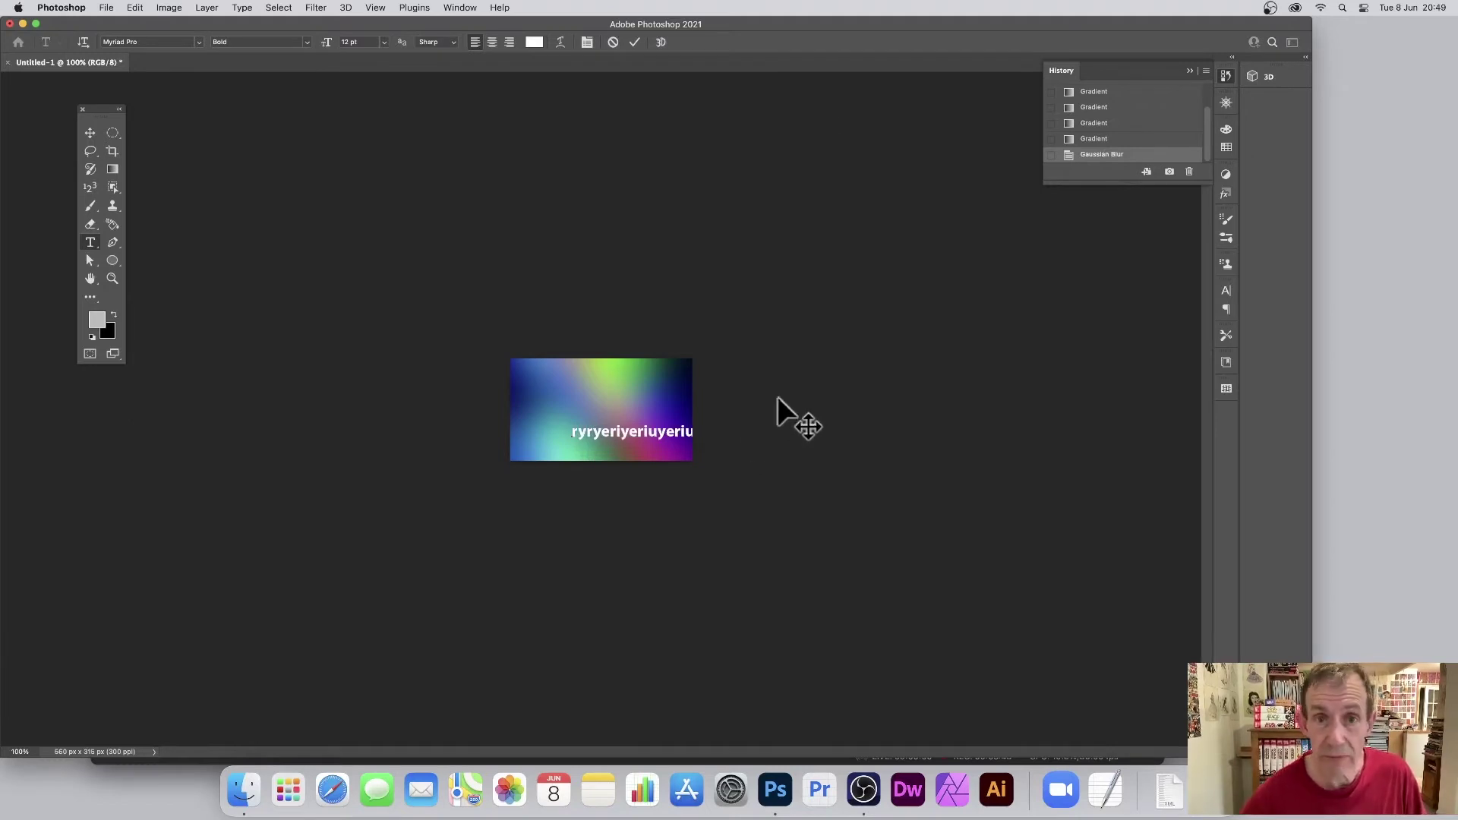
left_click(633, 41)
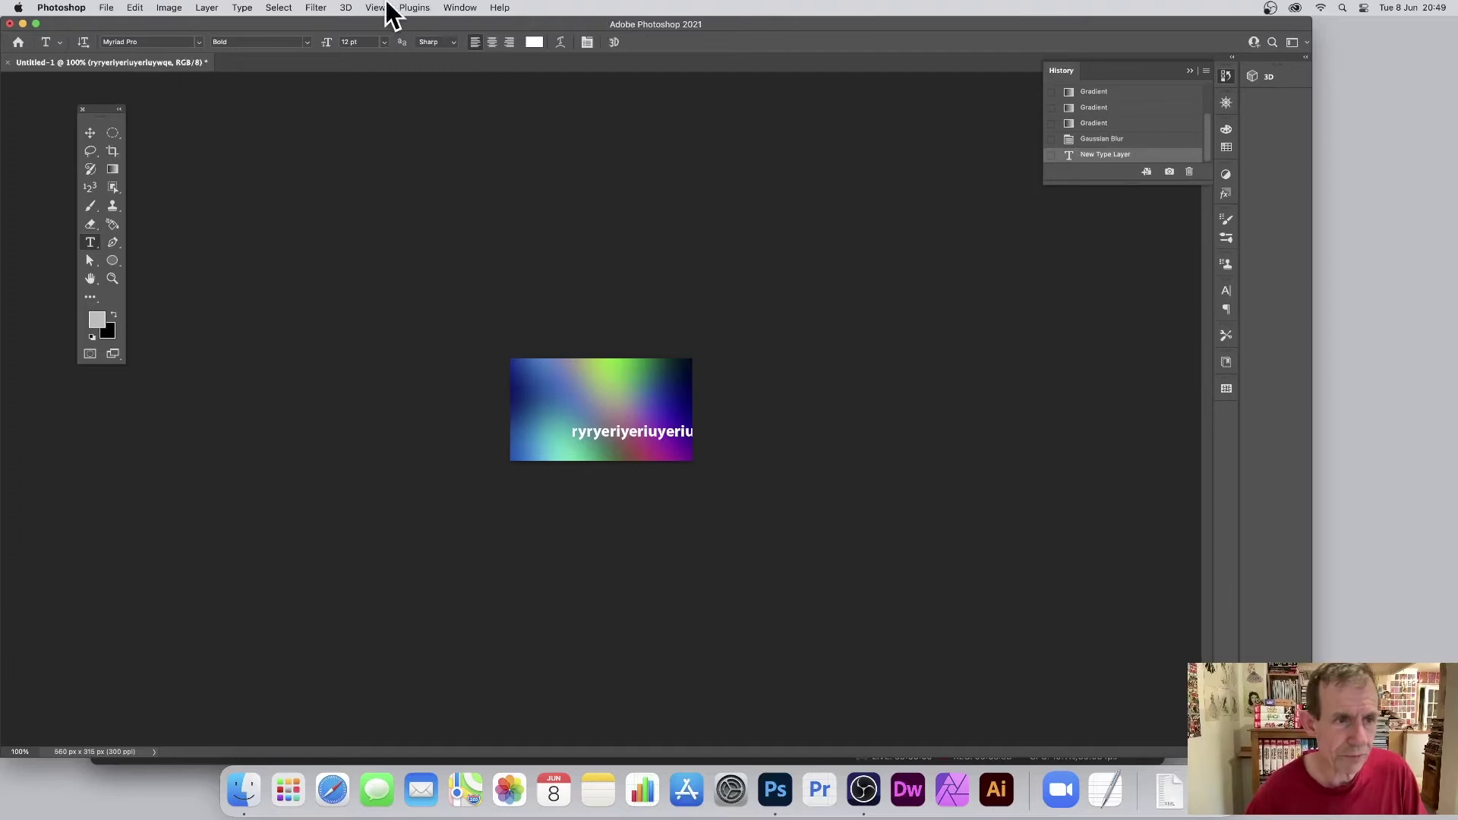
left_click(89, 133)
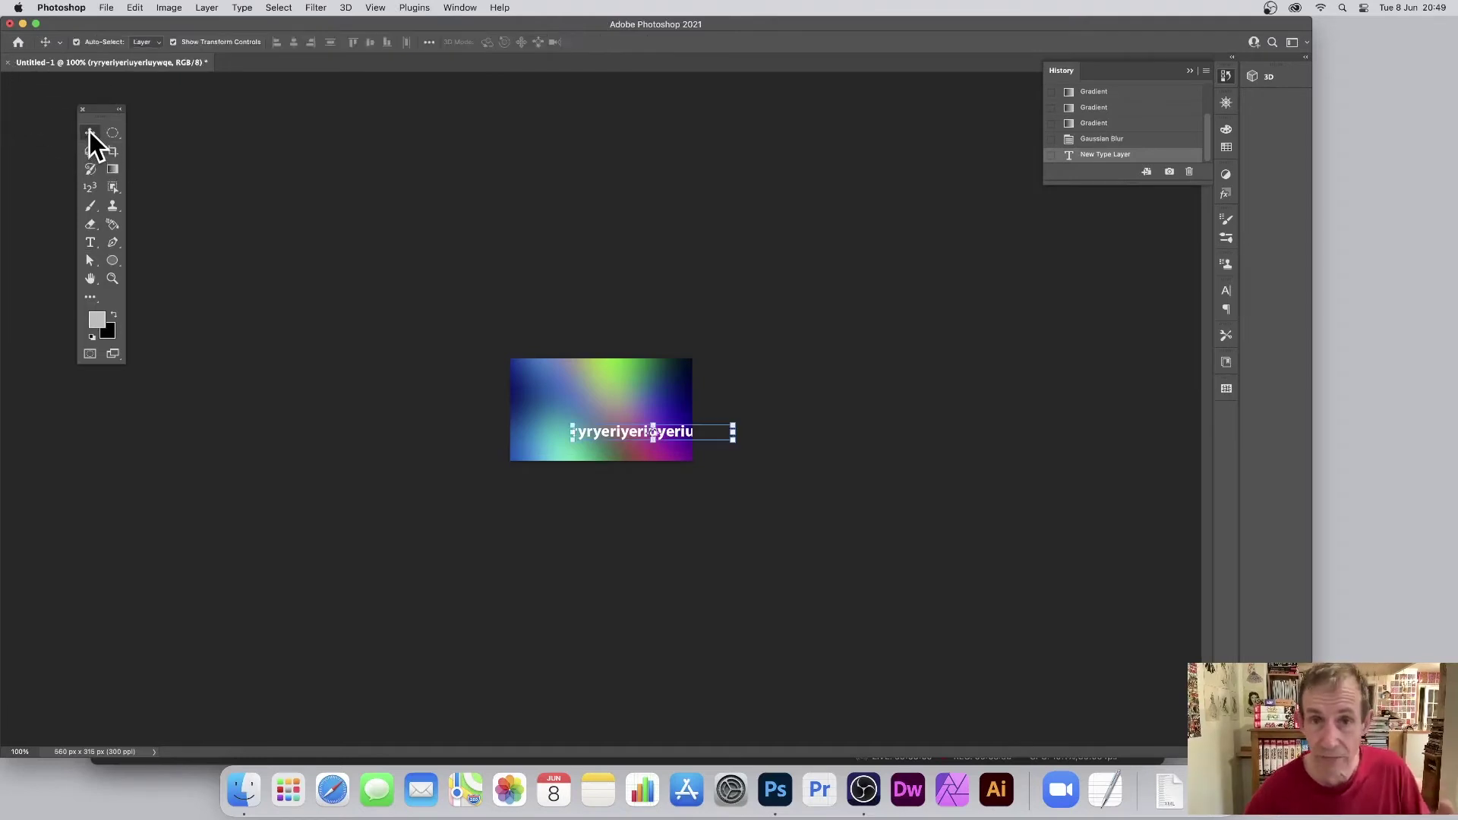
left_click_drag(624, 432, 568, 401)
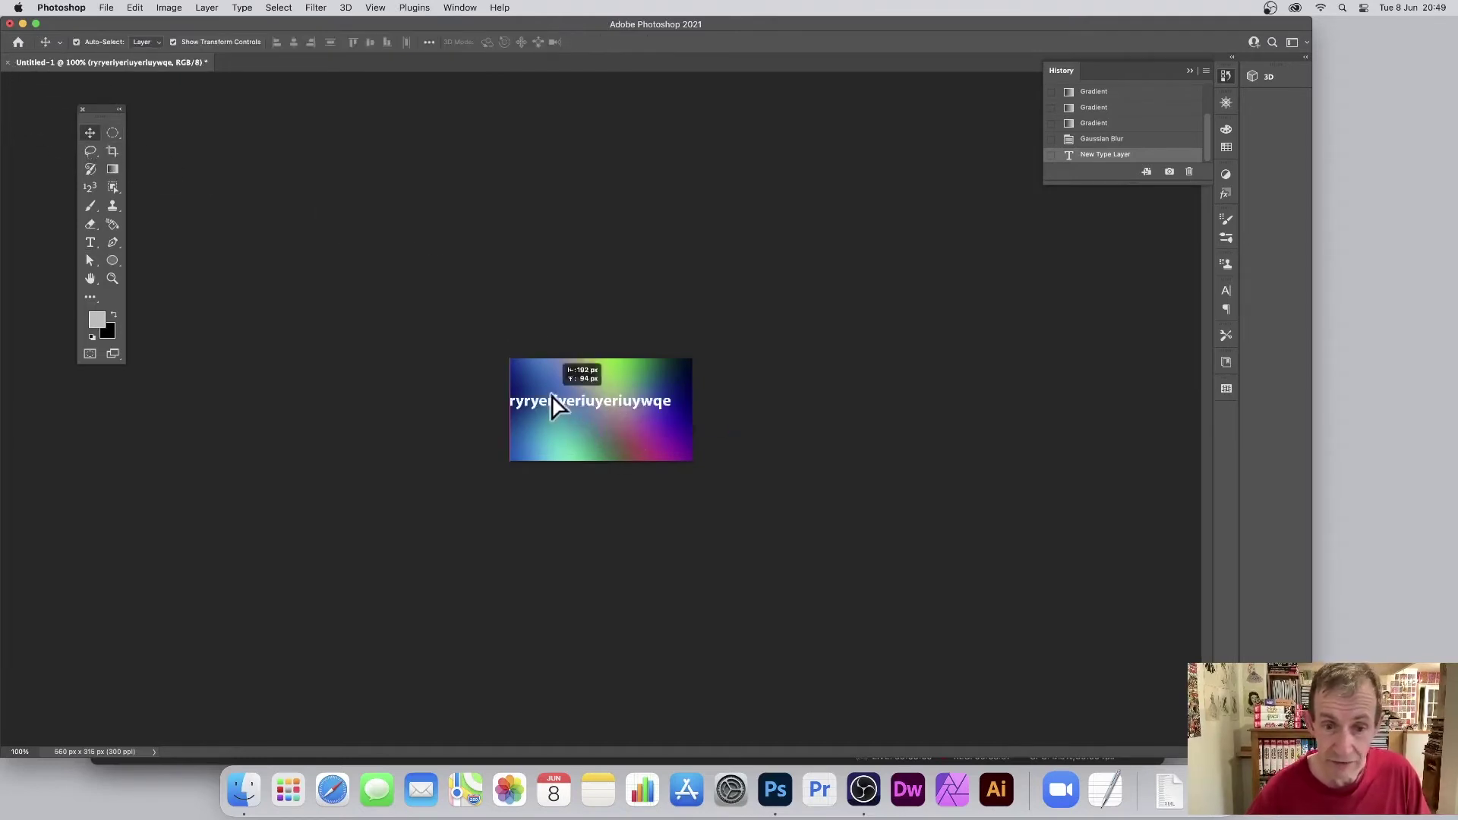
- Close all open documents without saving the changes
left_click(107, 8)
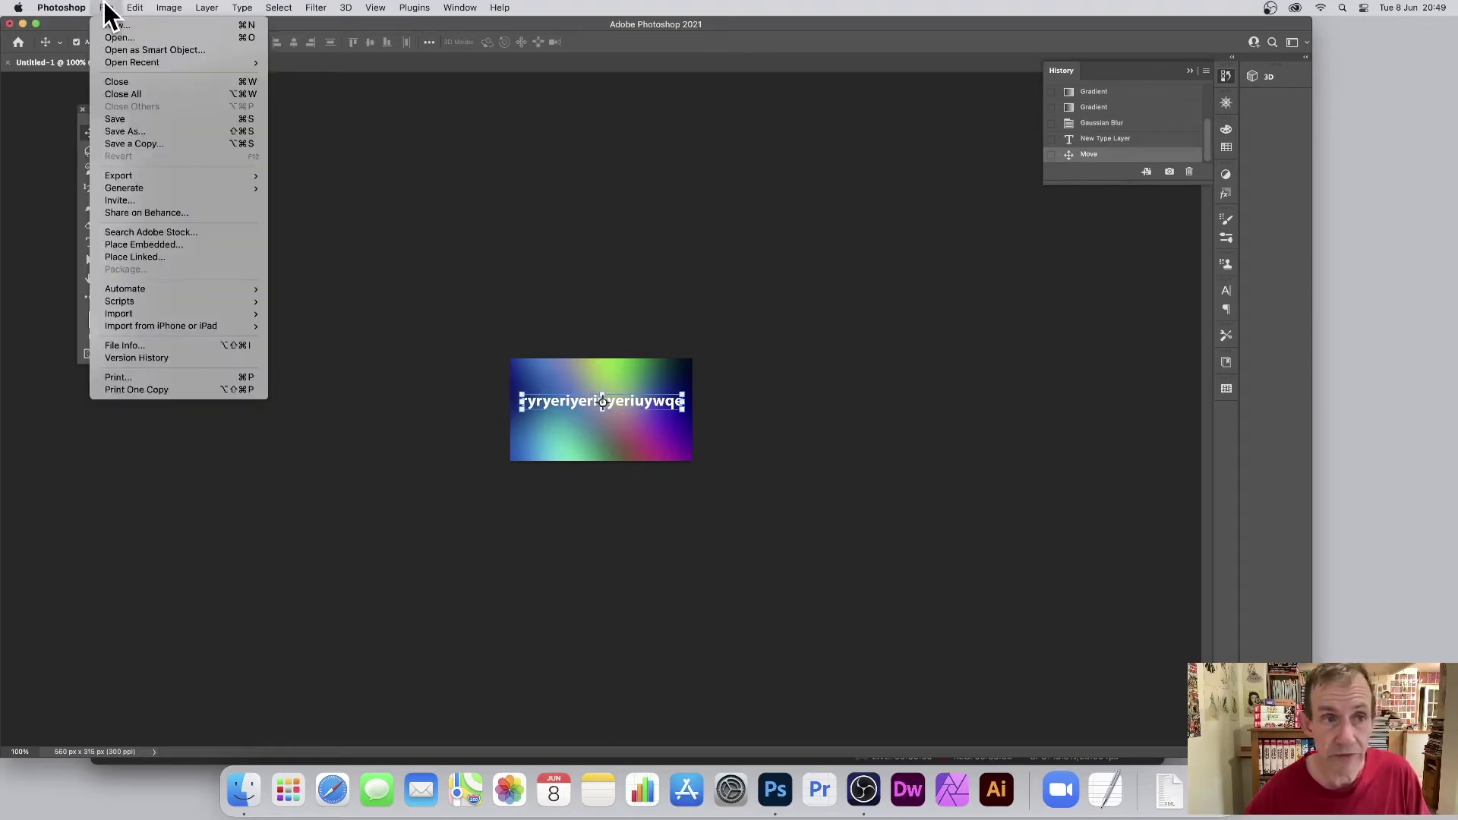
left_click(147, 95)
left_click(741, 298)
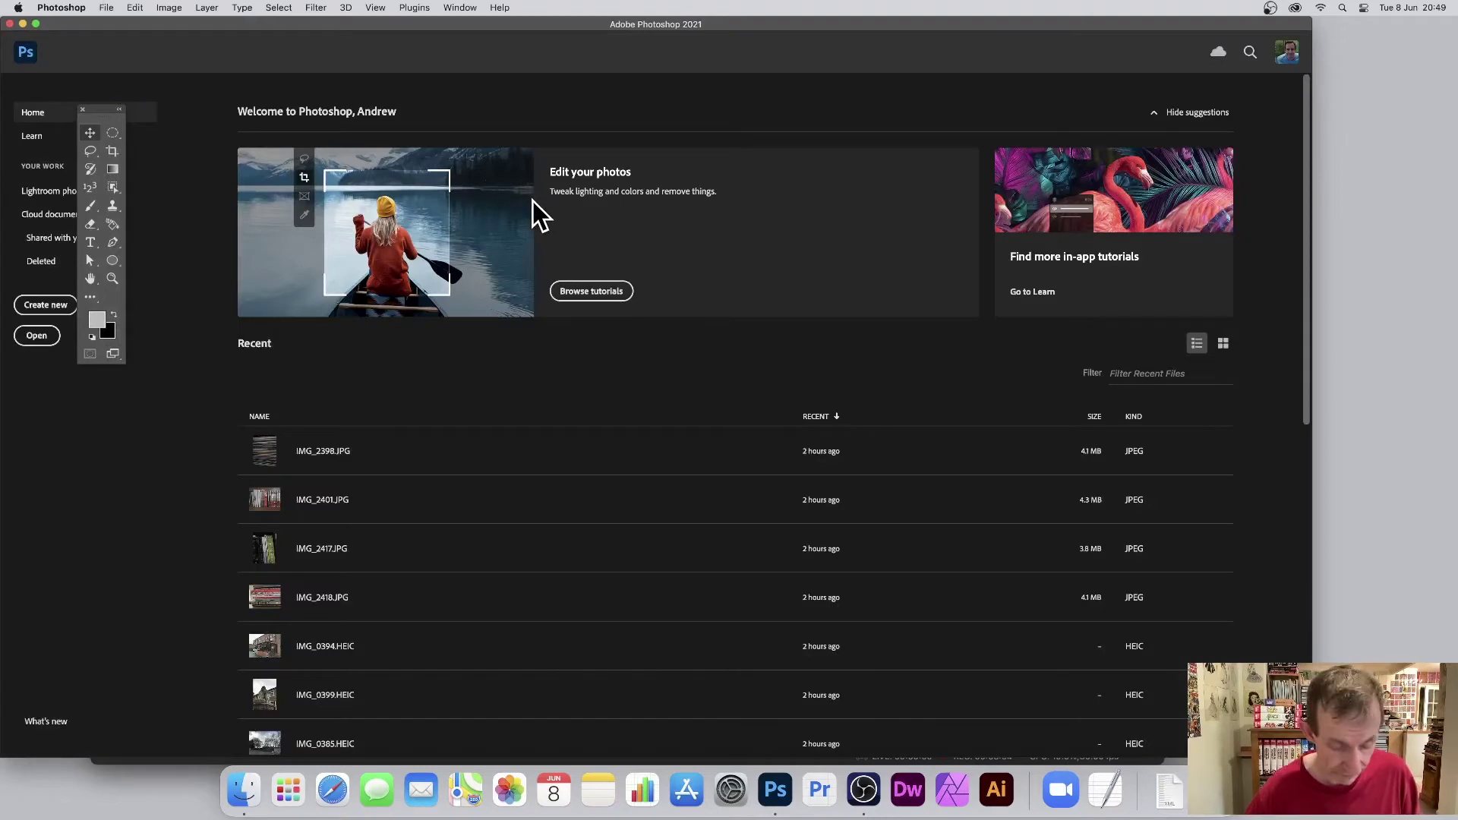
- Switch to Finder, open Photoshop Edit Log.txt from MAC-EXT-480 and enlarge its text window
key("super+Tab")
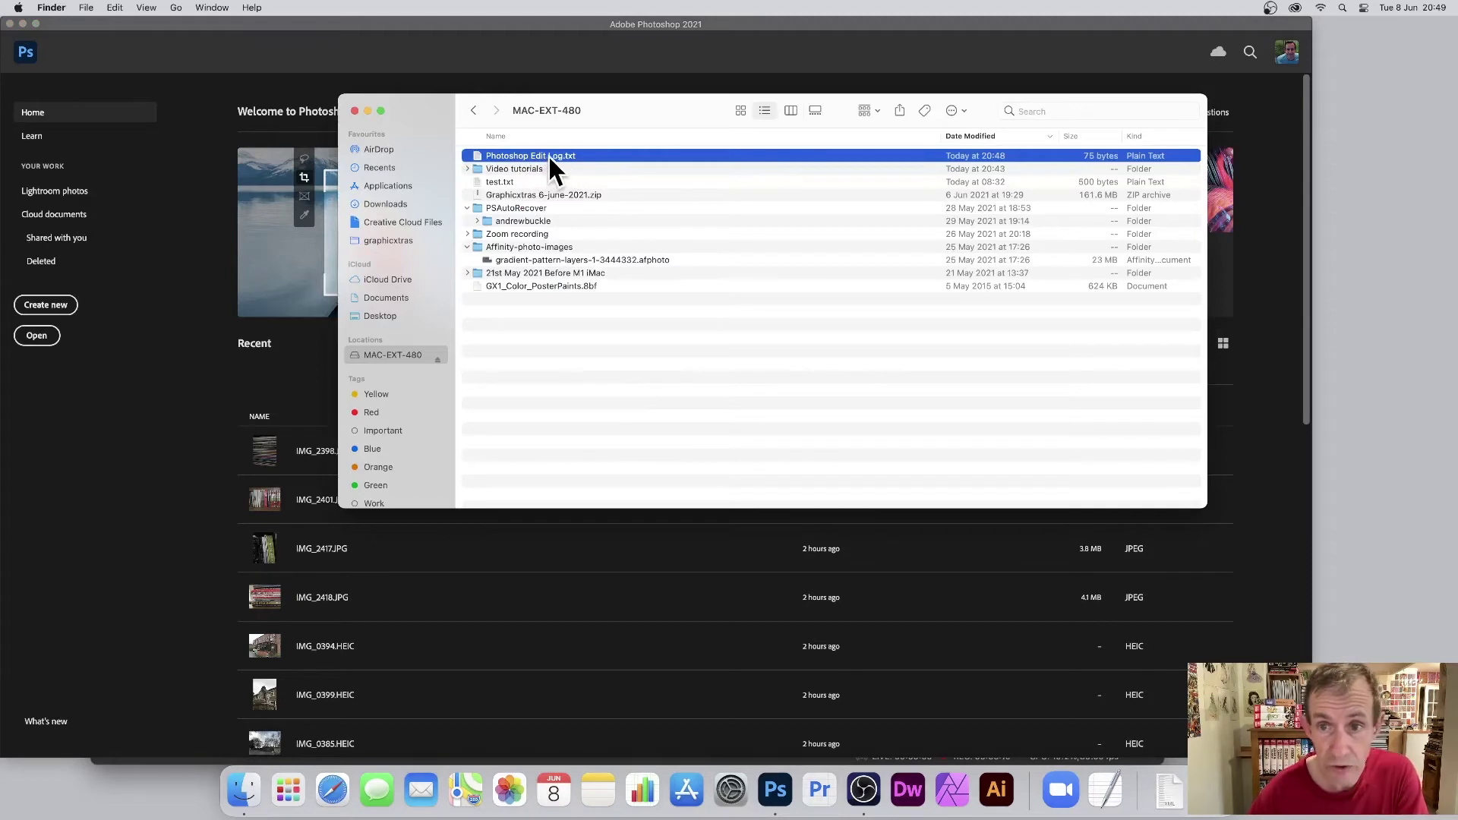
double_click(553, 155)
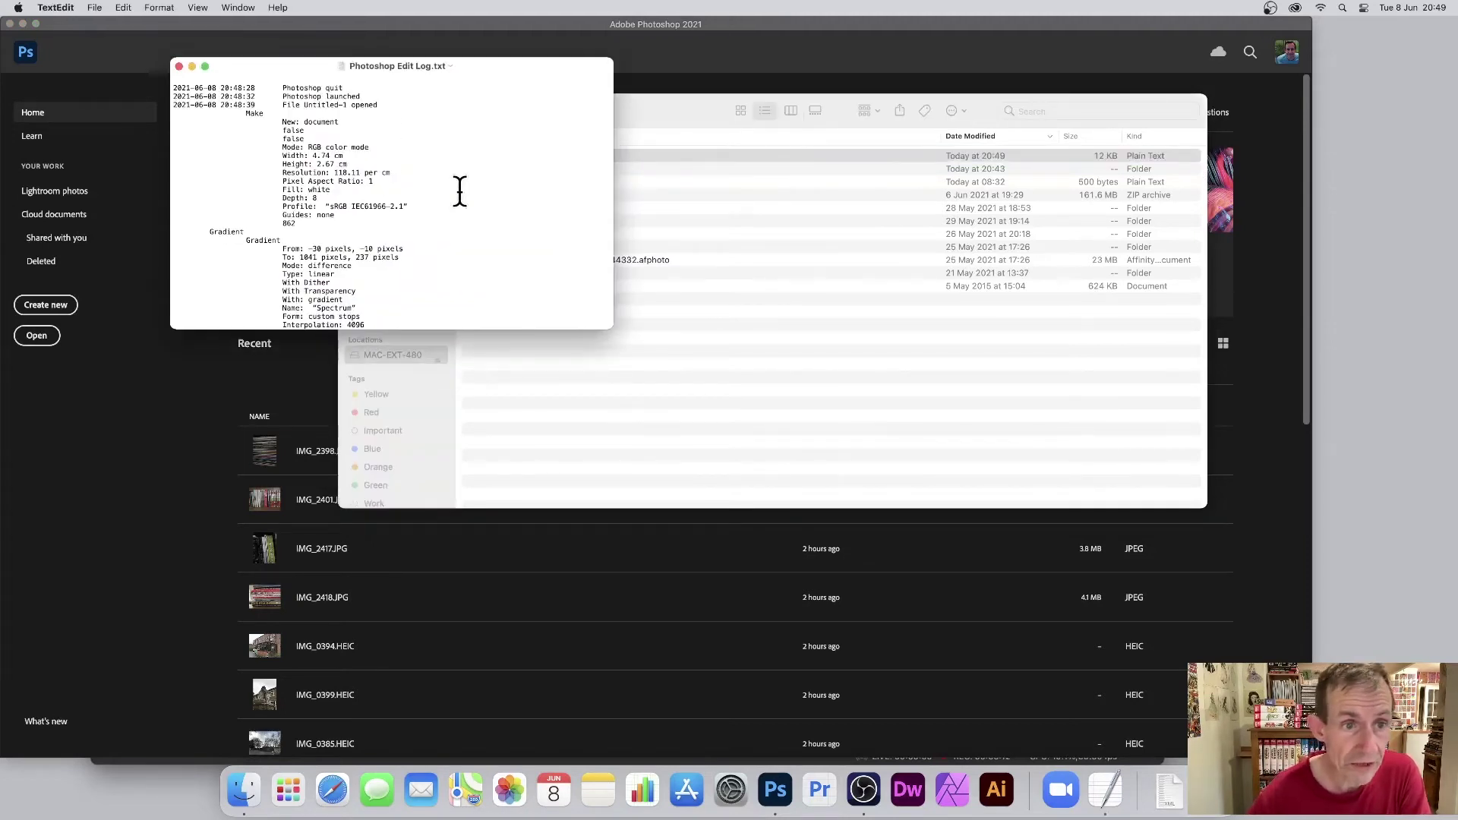
left_click_drag(614, 326, 1059, 495)
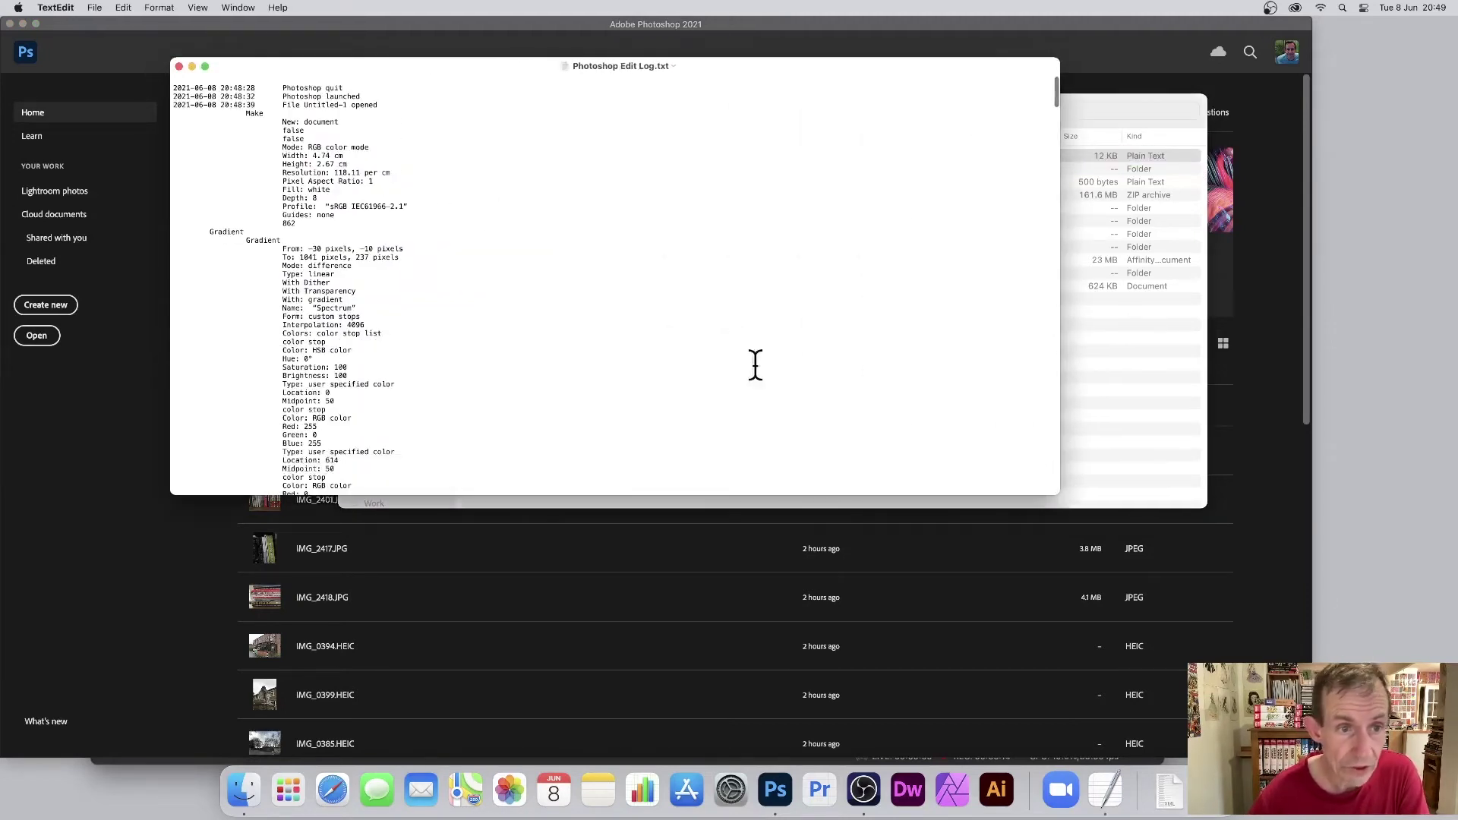
- Examine the log's session, new document and gradient entries, including the recorded coordinates, blend mode and colour stops
left_click_drag(325, 89, 326, 207)
left_click(368, 104)
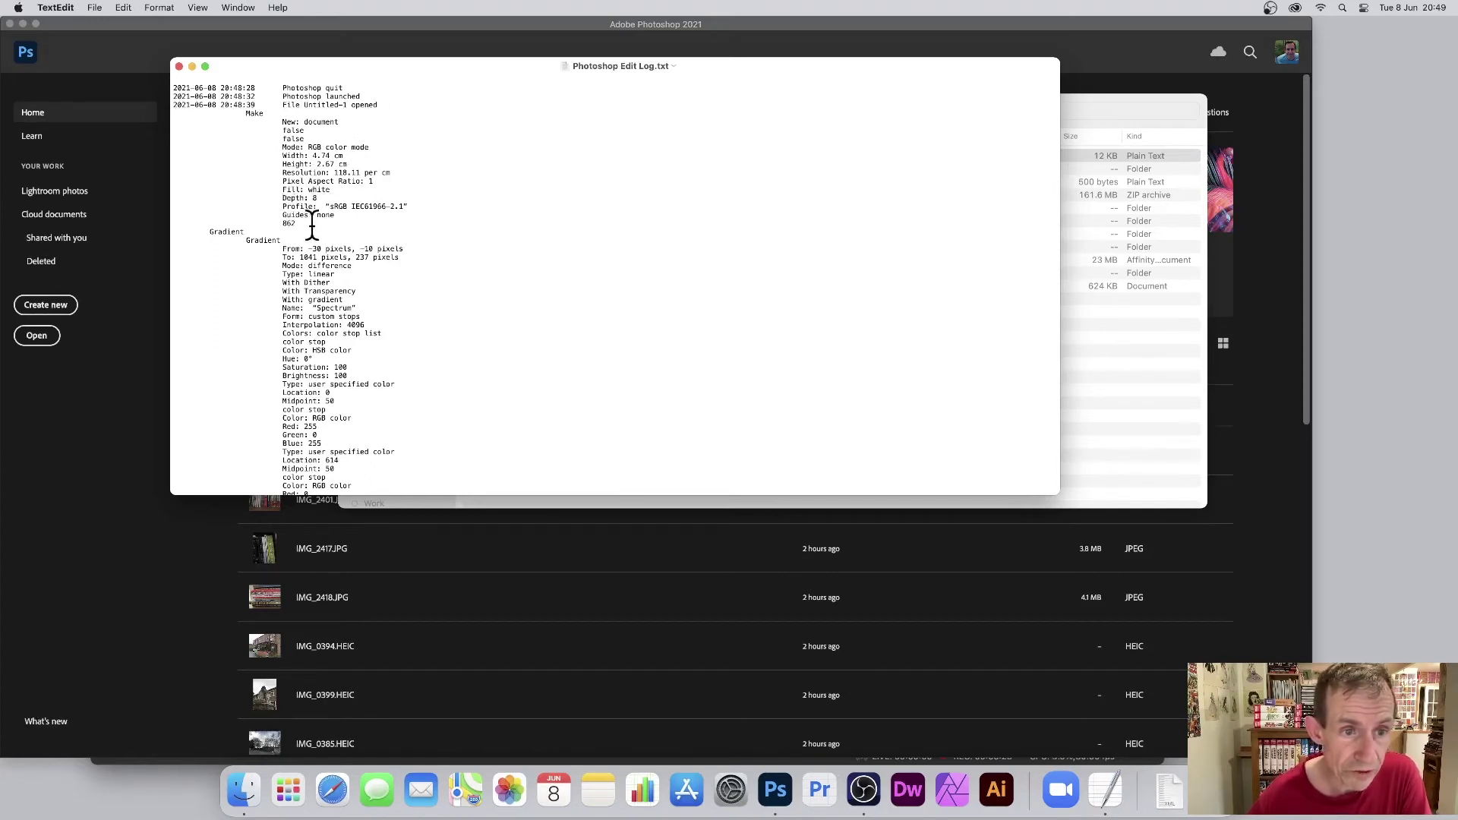
scroll(260, 228, "down", 3)
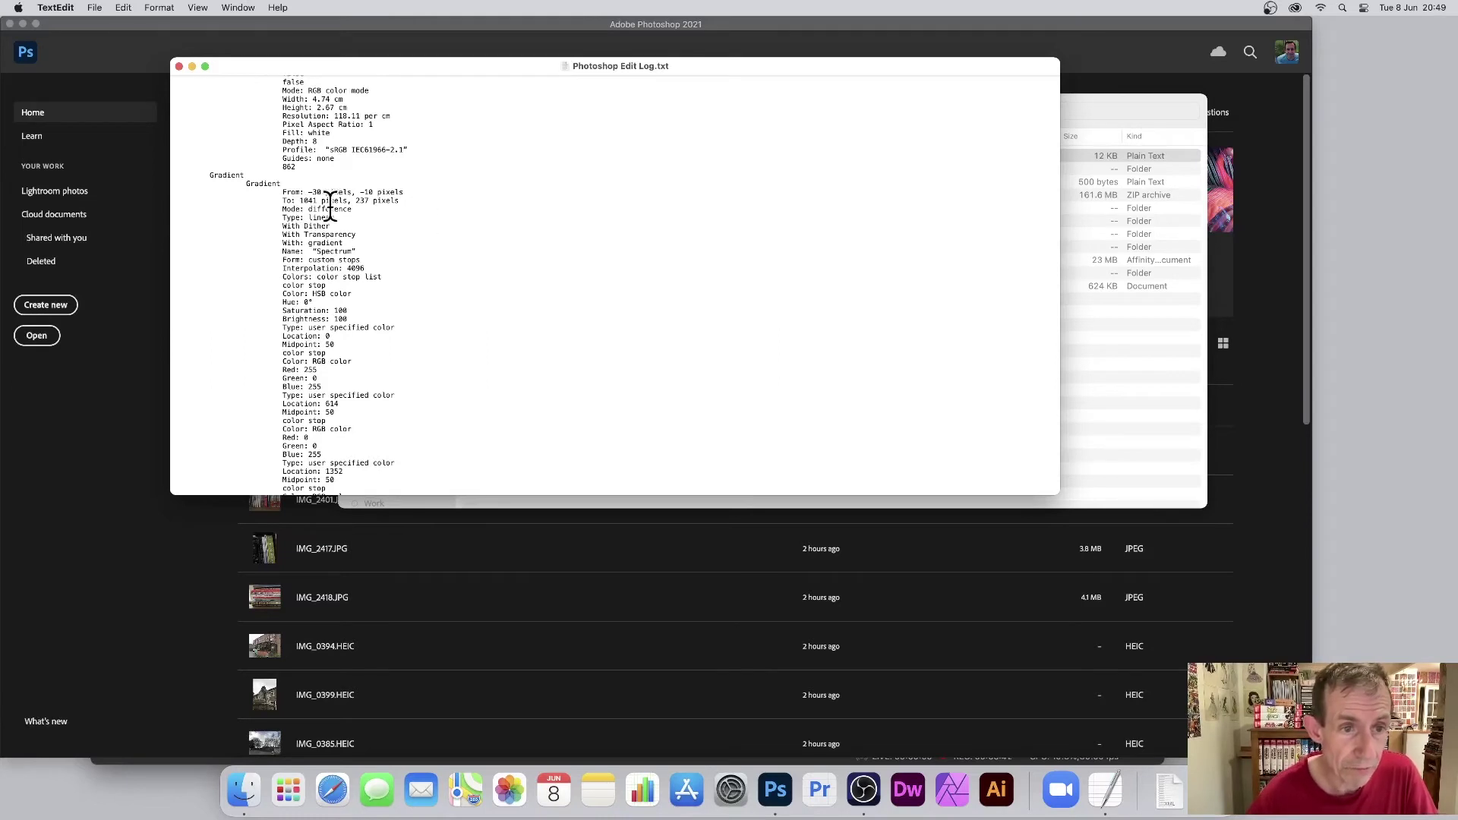
scroll(380, 217, "down", 5)
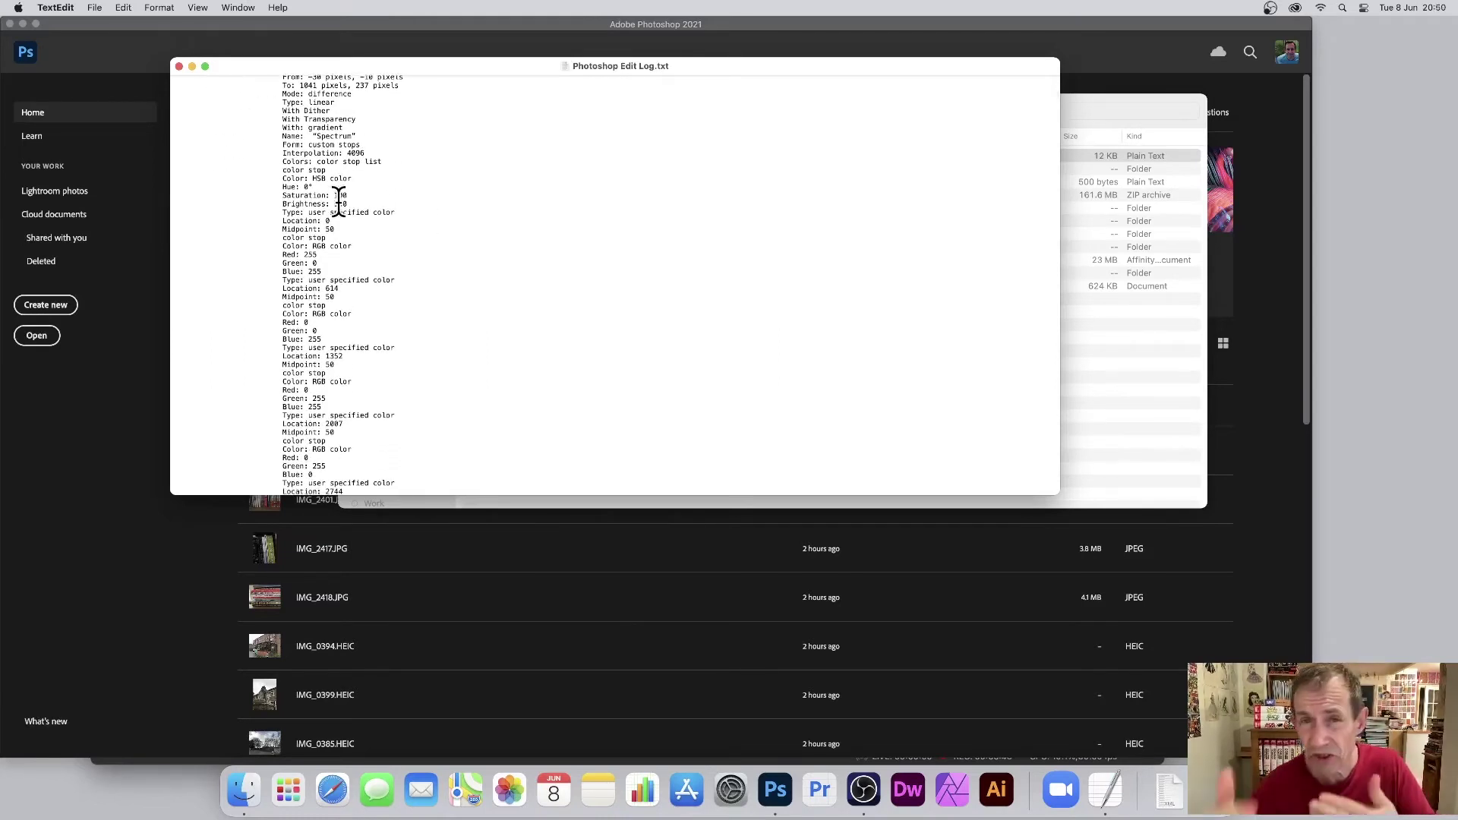
scroll(339, 202, "down", 3)
scroll(341, 204, "down", 8)
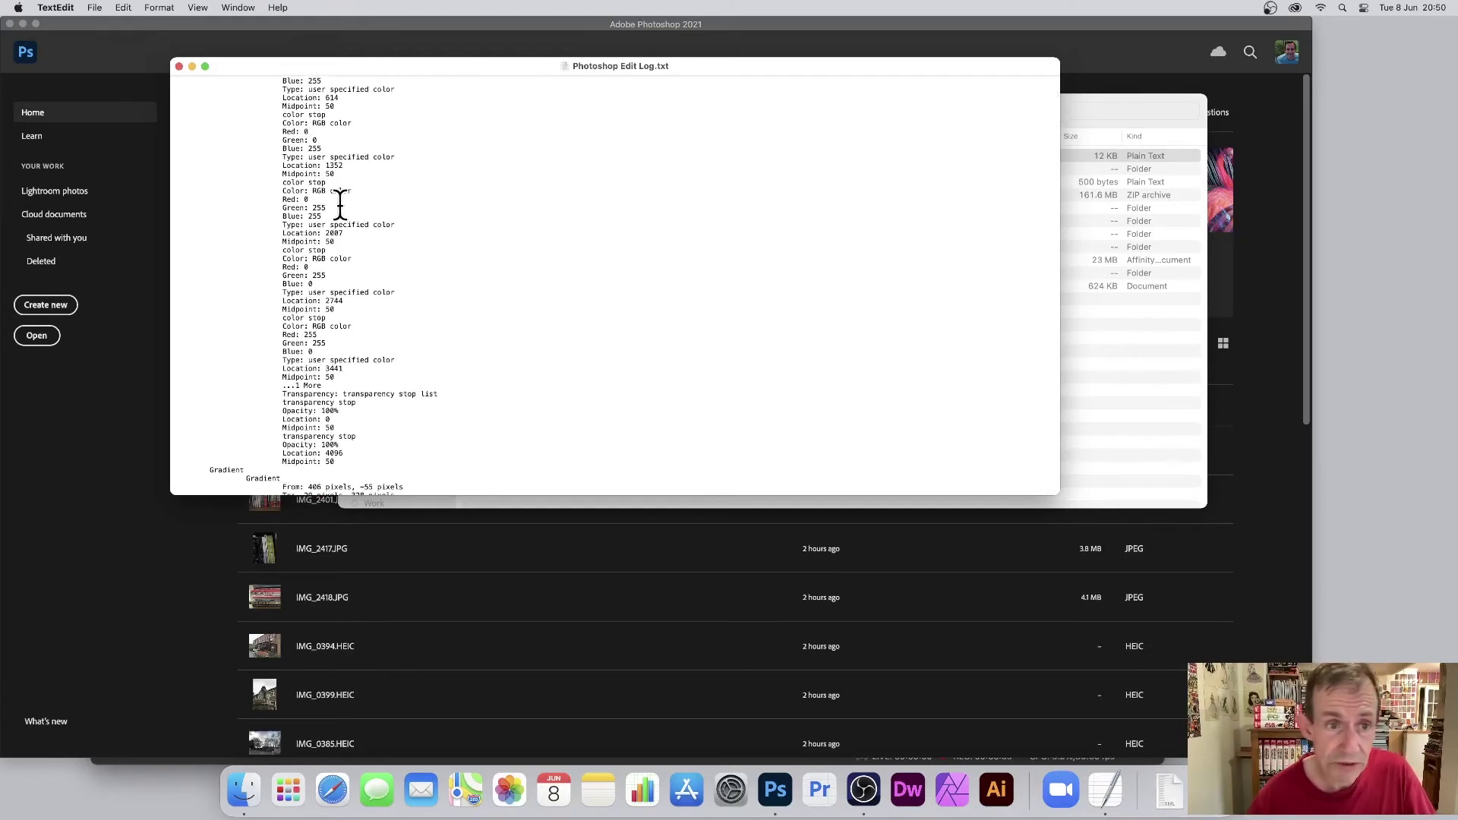
scroll(375, 196, "up", 12)
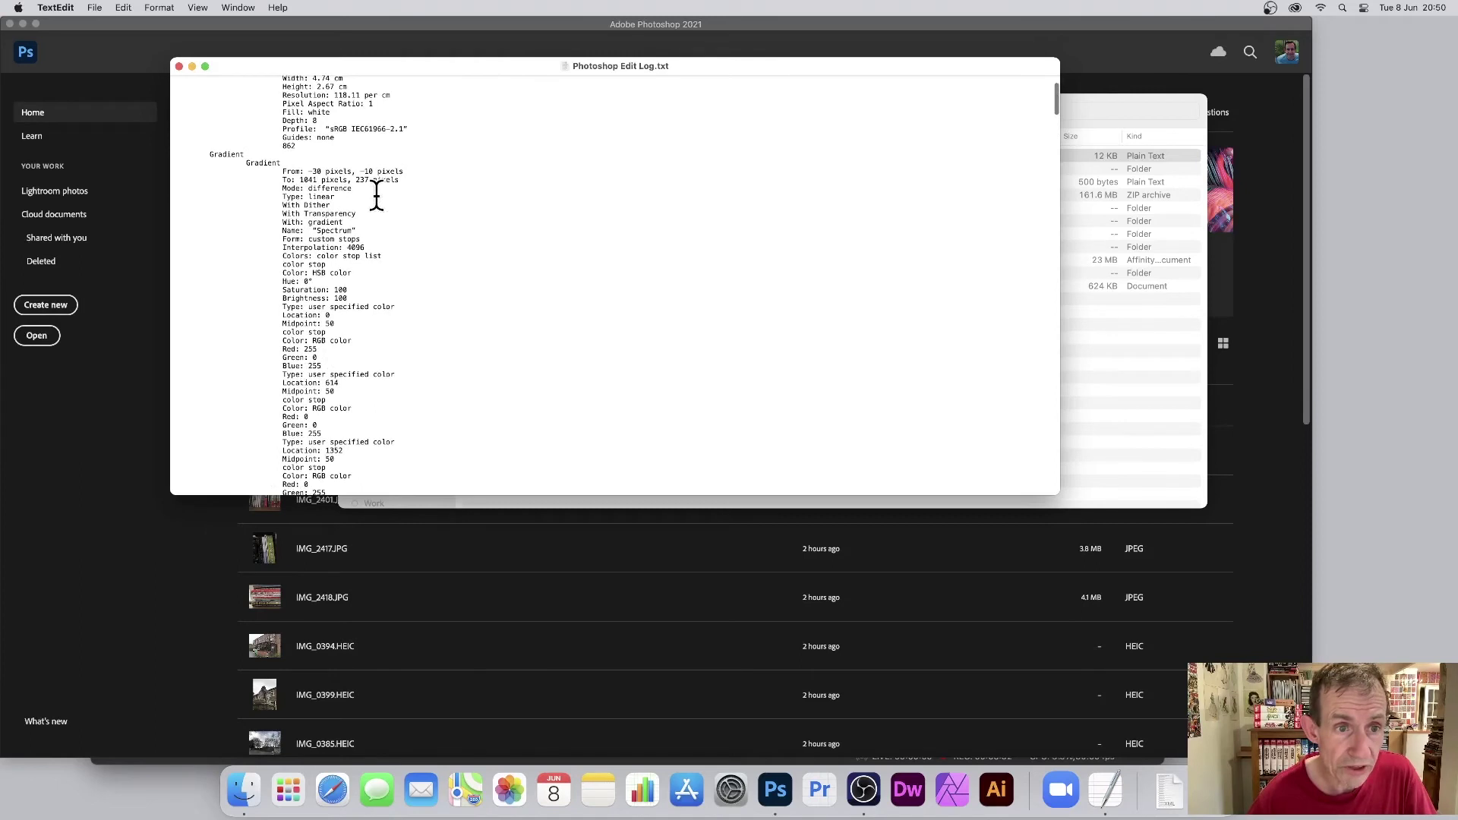
scroll(376, 196, "down", 15)
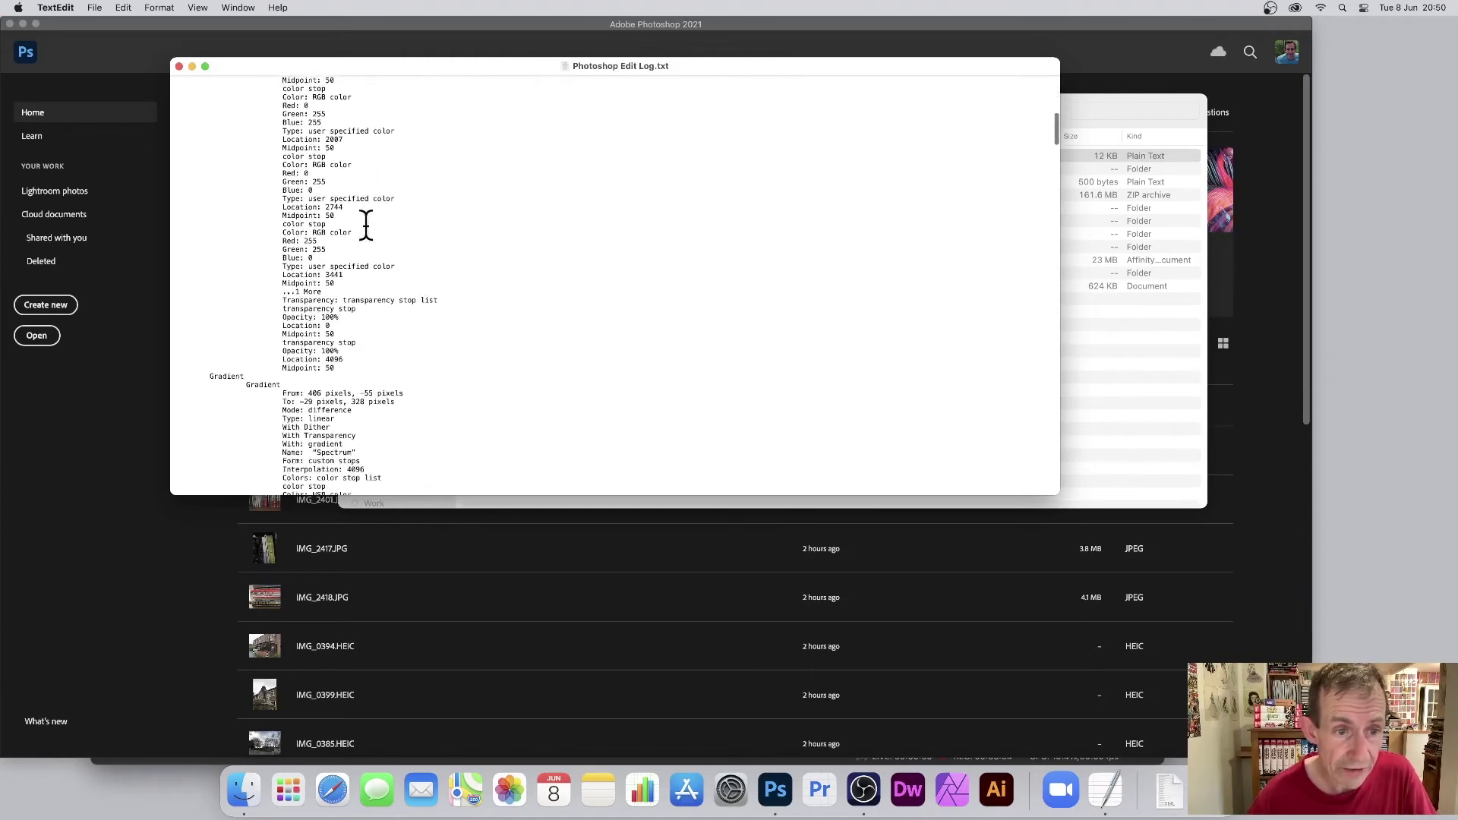
scroll(366, 225, "down", 3)
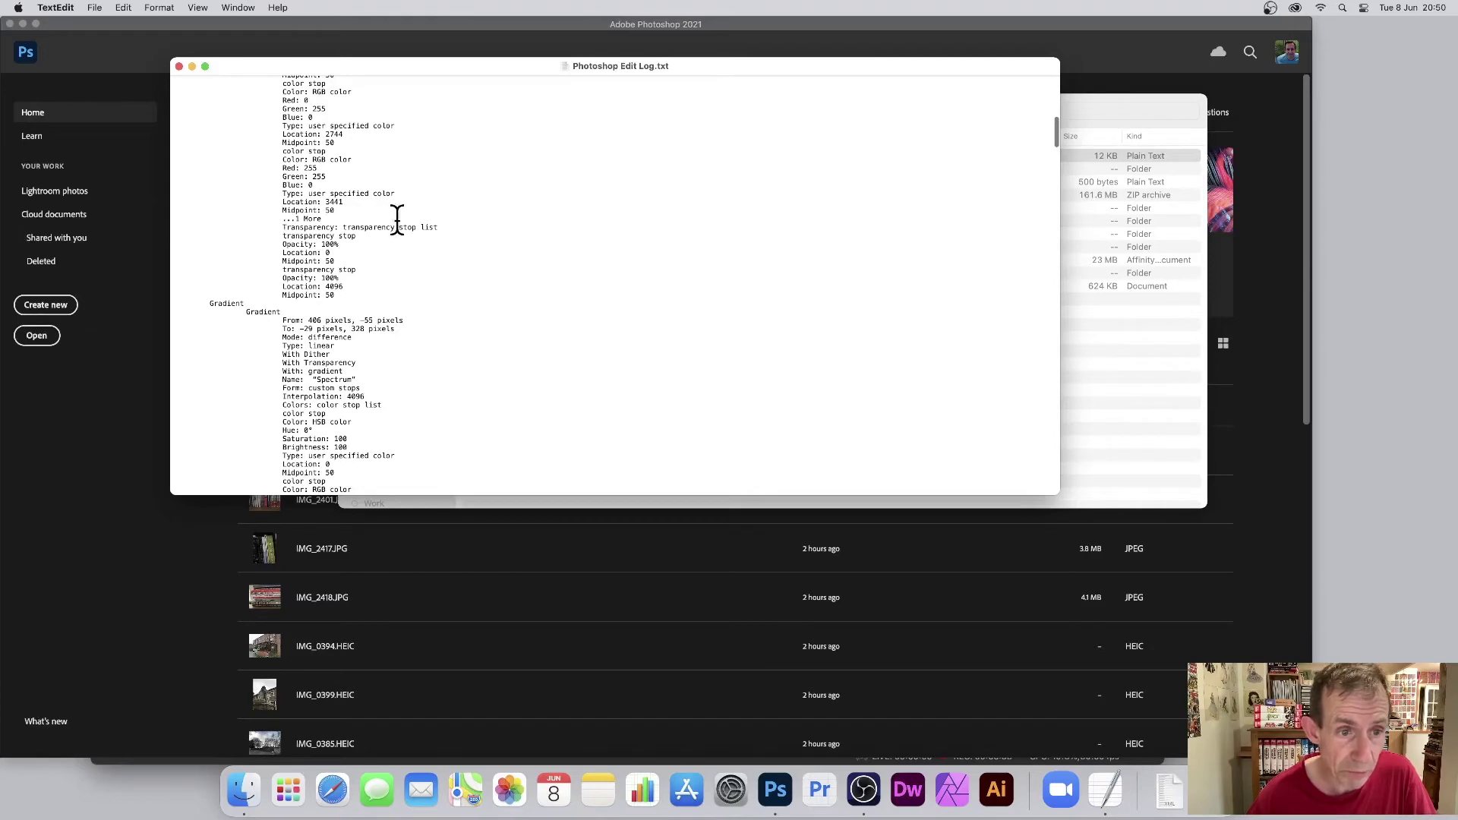
scroll(392, 228, "down", 14)
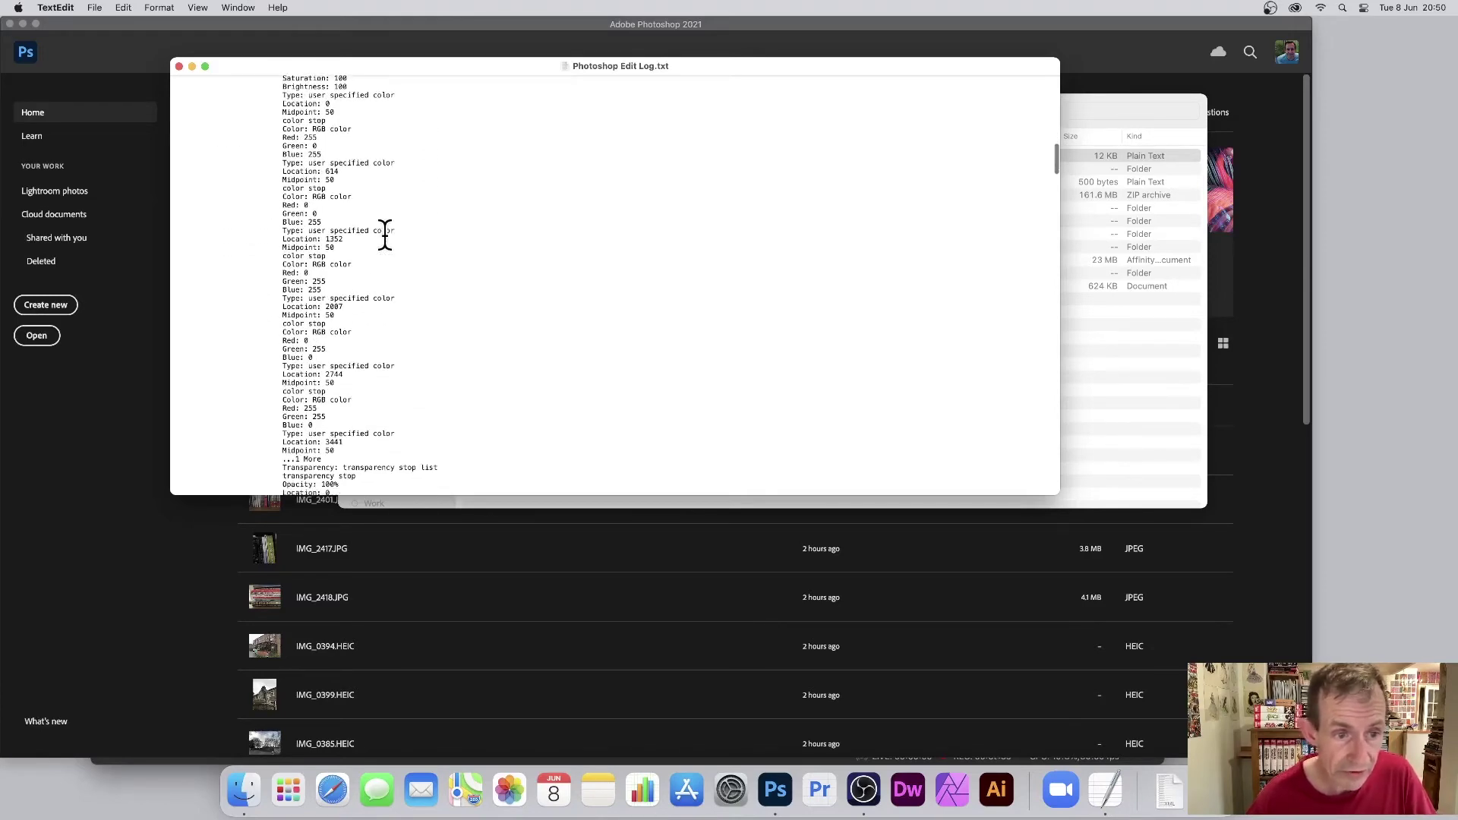
scroll(383, 234, "down", 15)
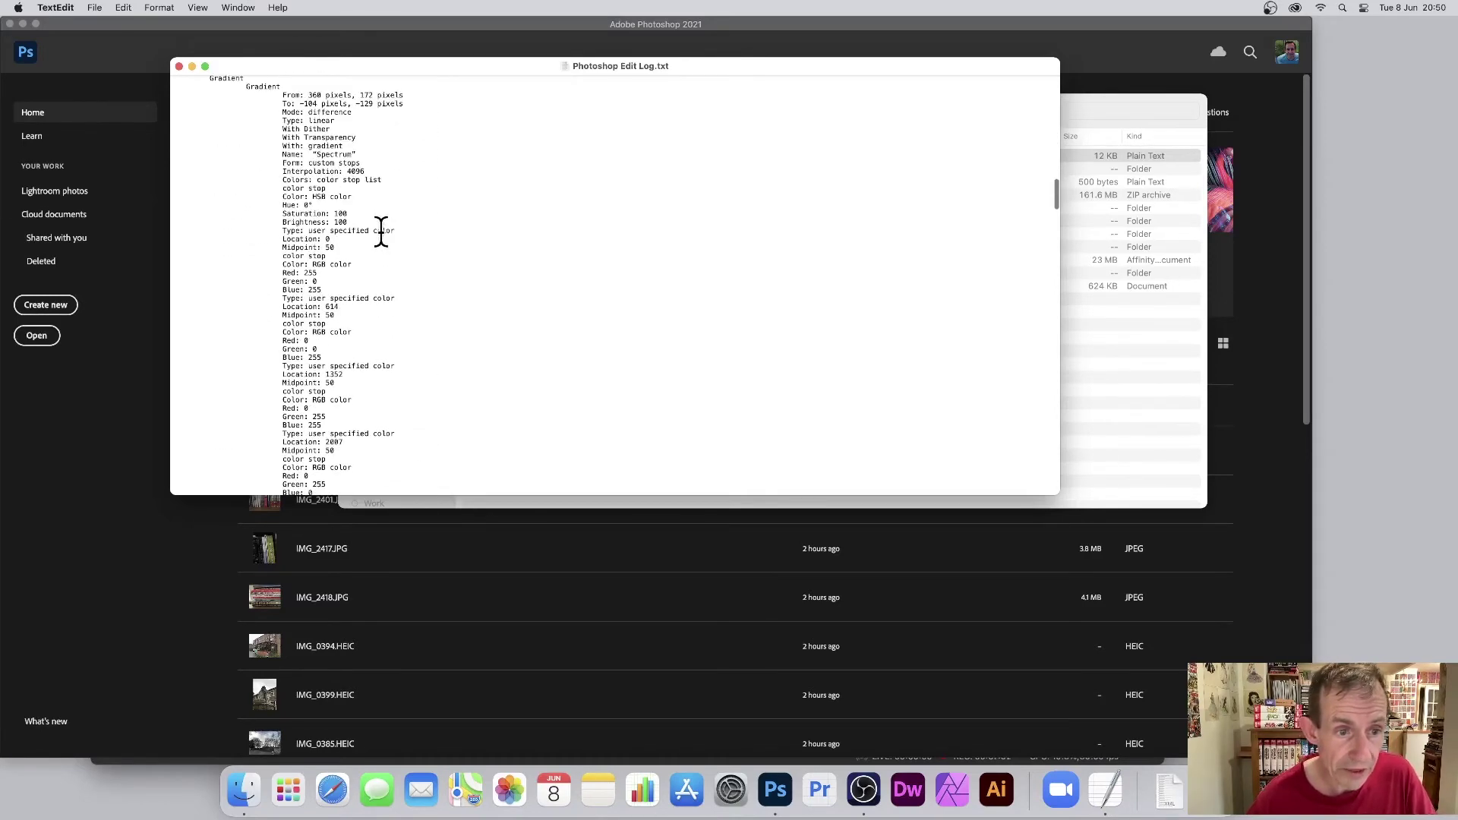
- Read the log from the Gaussian Blur and New Type Layer entries through the text style settings to the final Move and Close entries
scroll(382, 232, "down", 15)
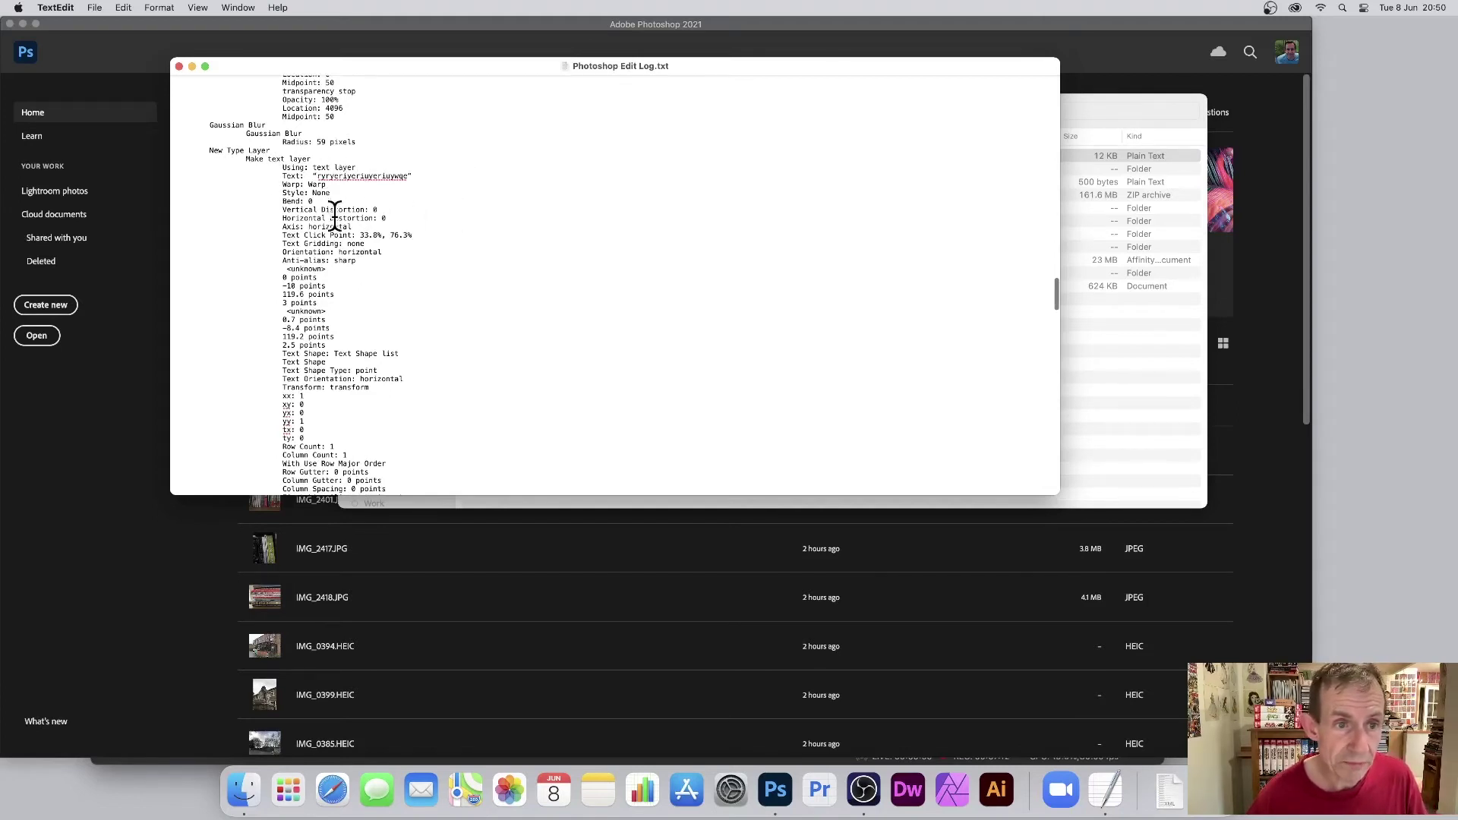
scroll(351, 312, "down", 10)
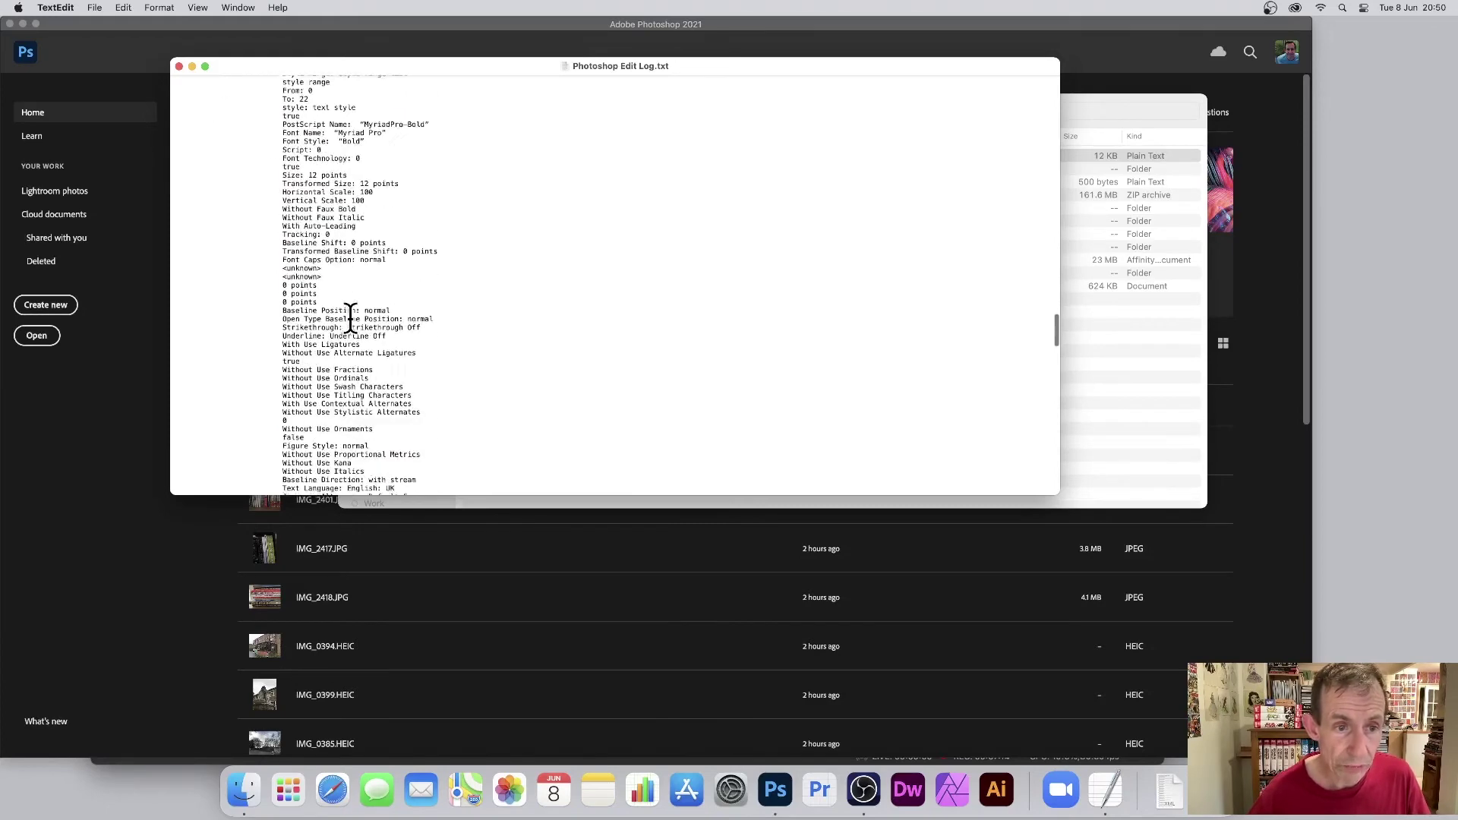
scroll(351, 311, "down", 2)
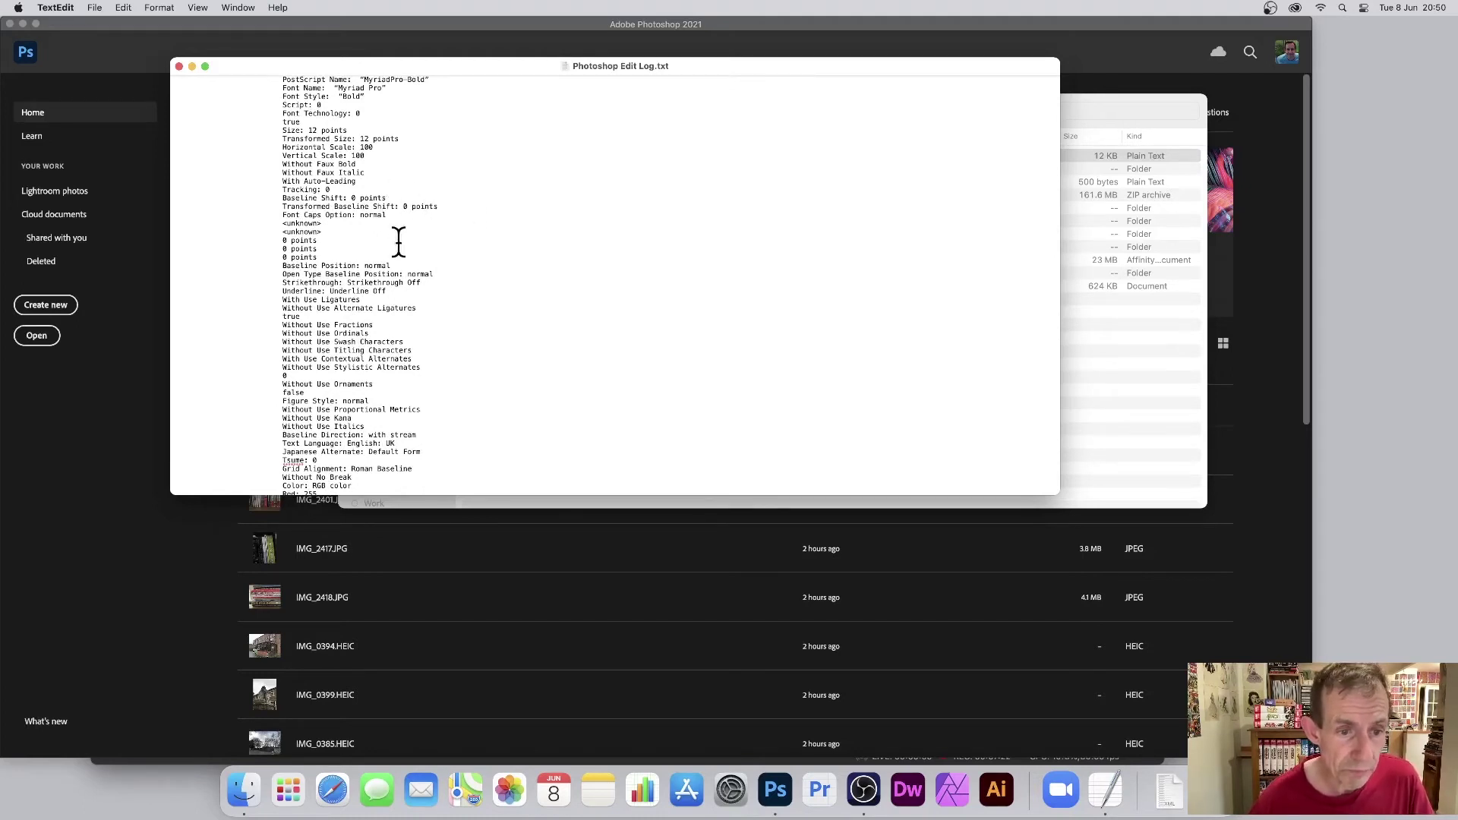
scroll(401, 237, "down", 5)
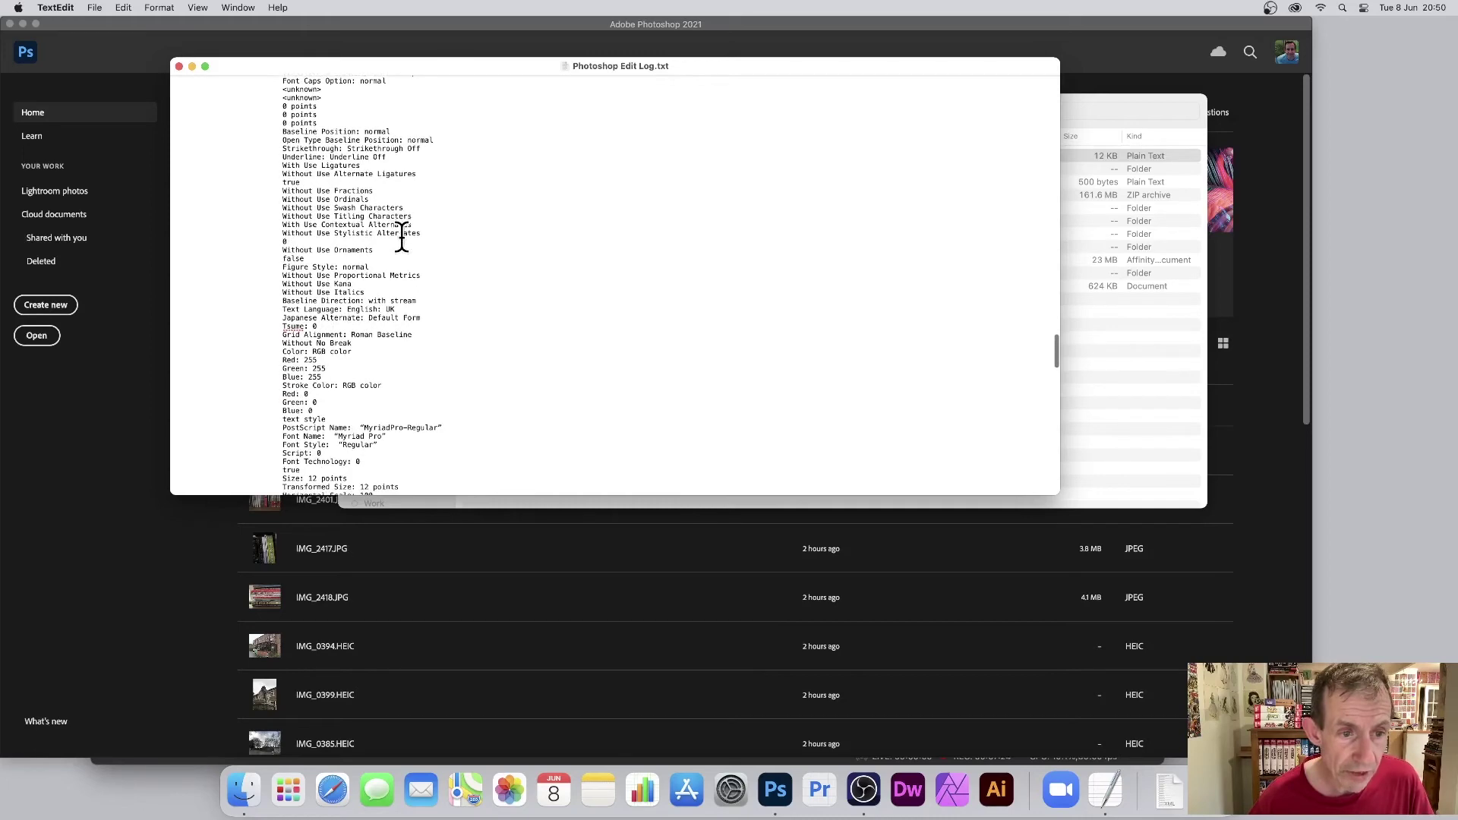
scroll(402, 238, "down", 6)
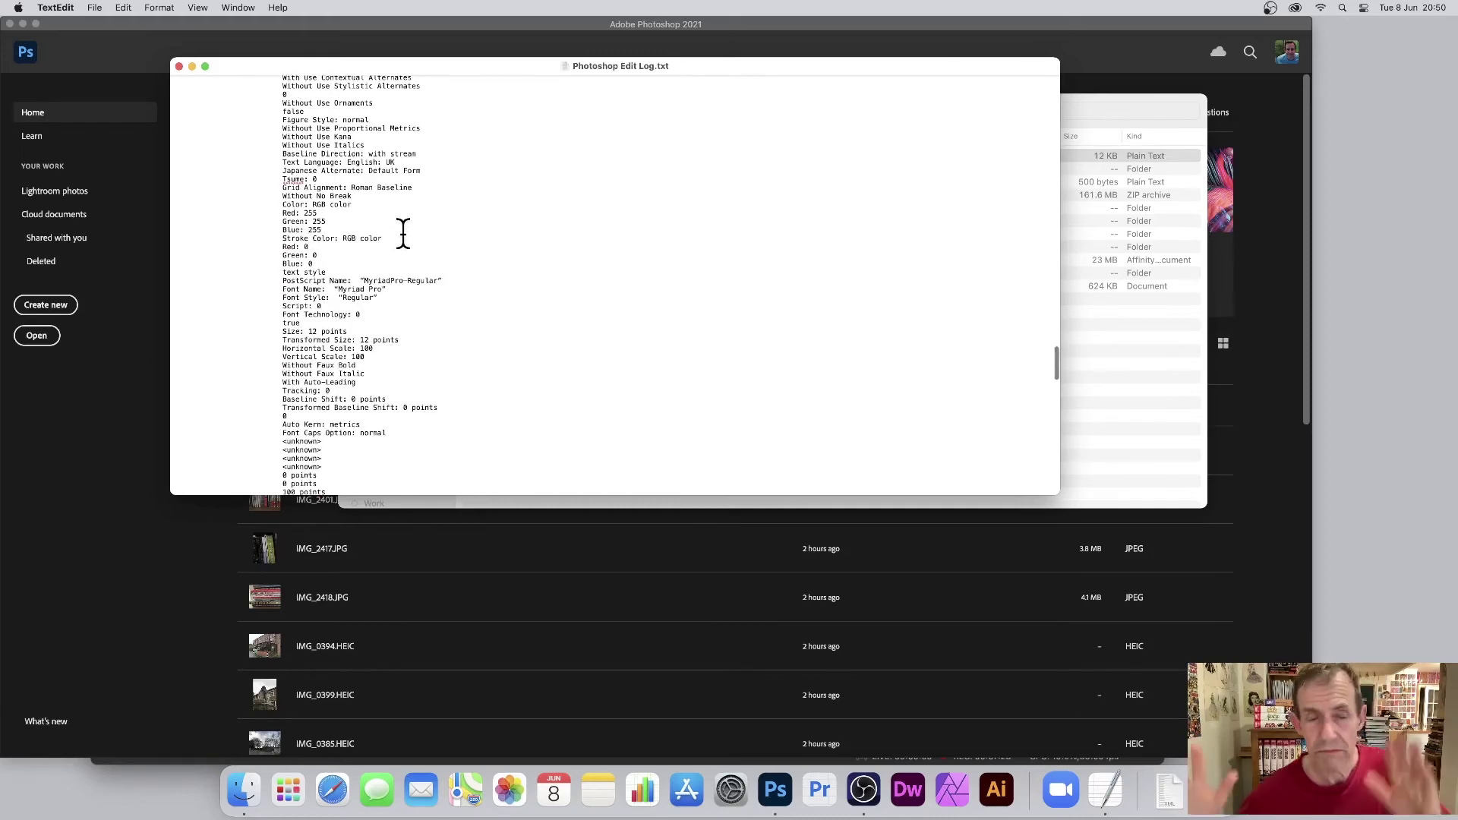
scroll(430, 227, "down", 15)
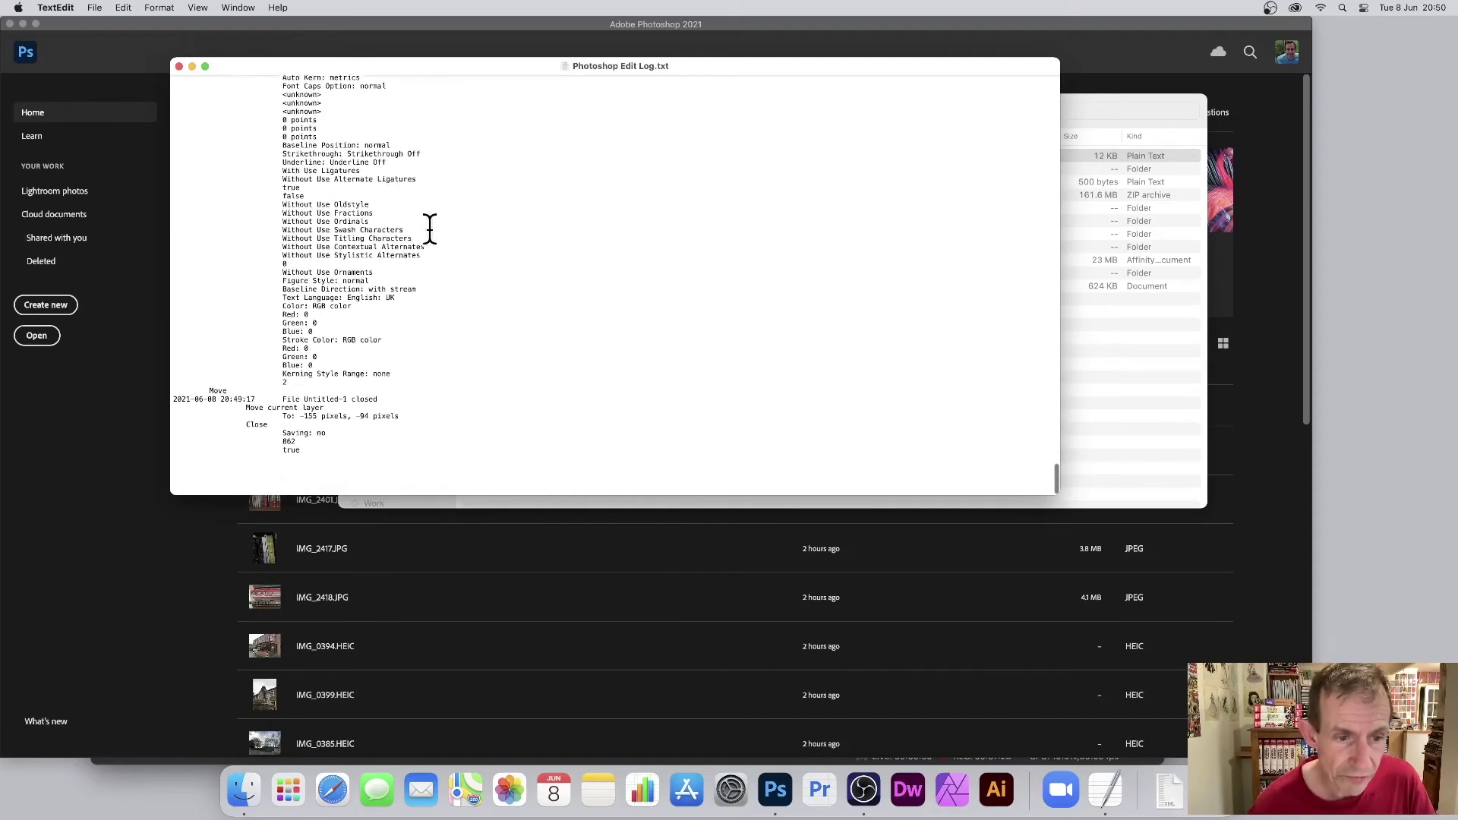
scroll(429, 232, "up", 1)
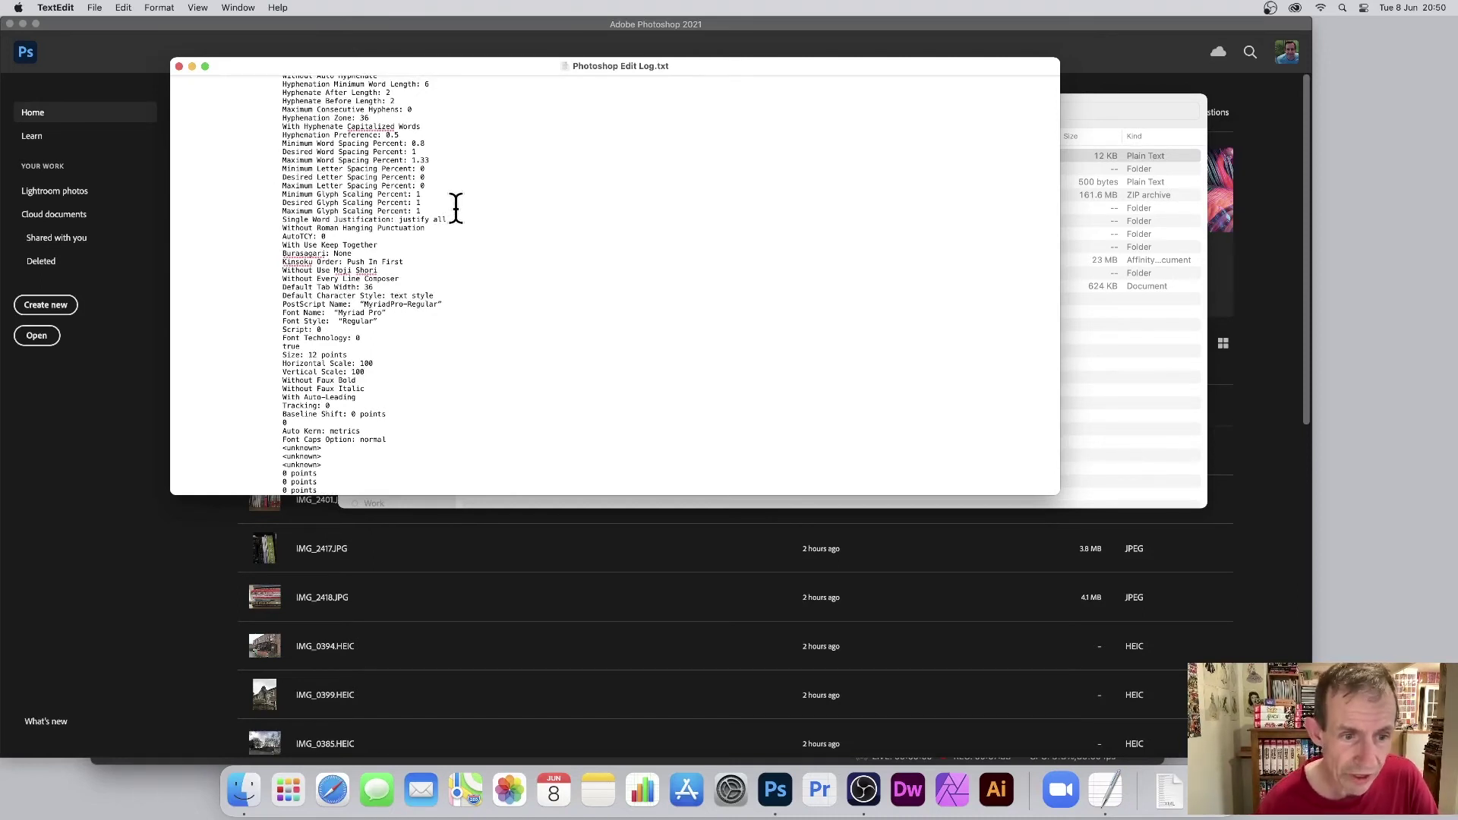
scroll(465, 209, "down", 10)
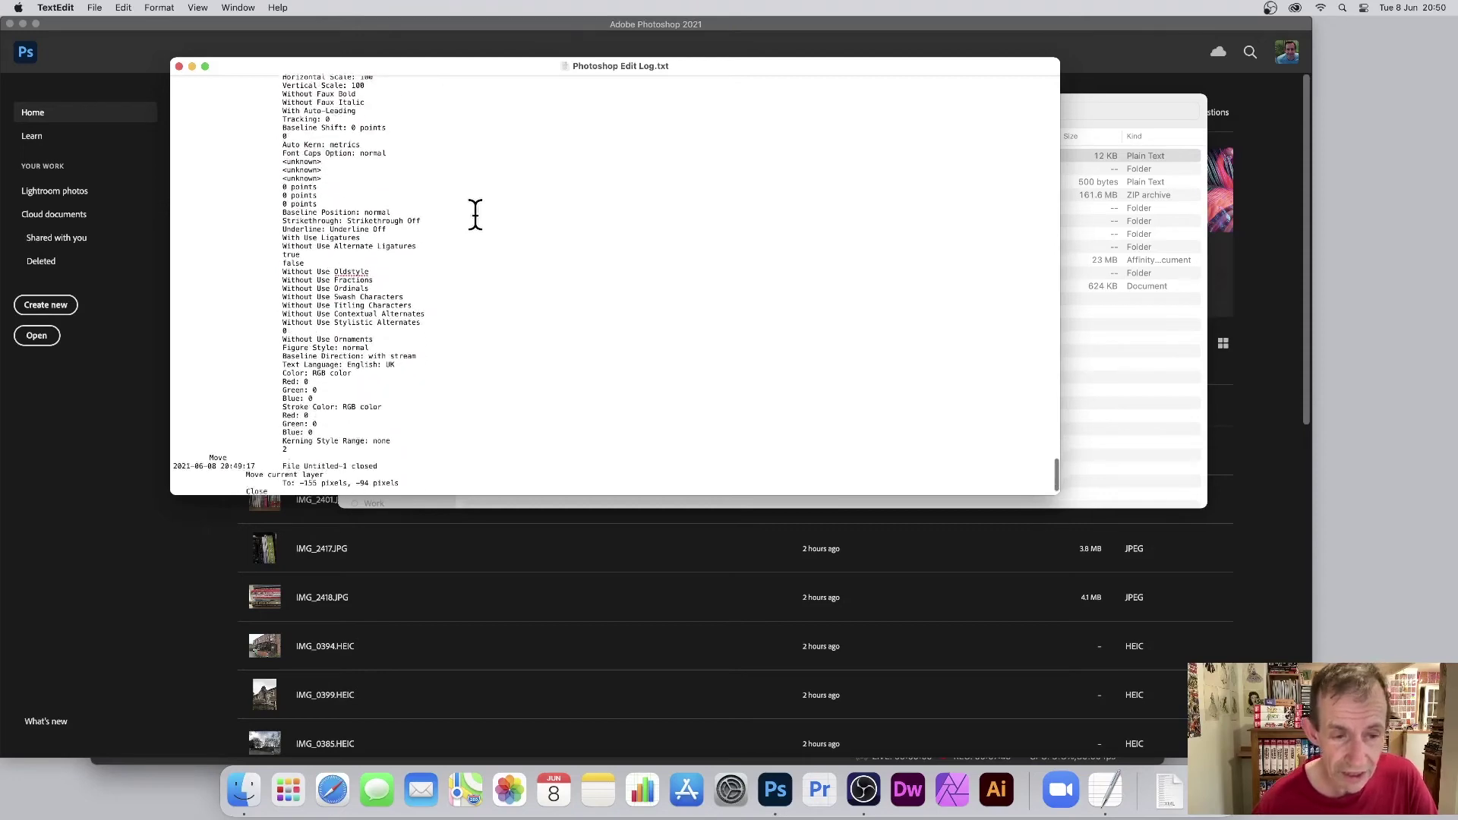
scroll(384, 352, "up", 1)
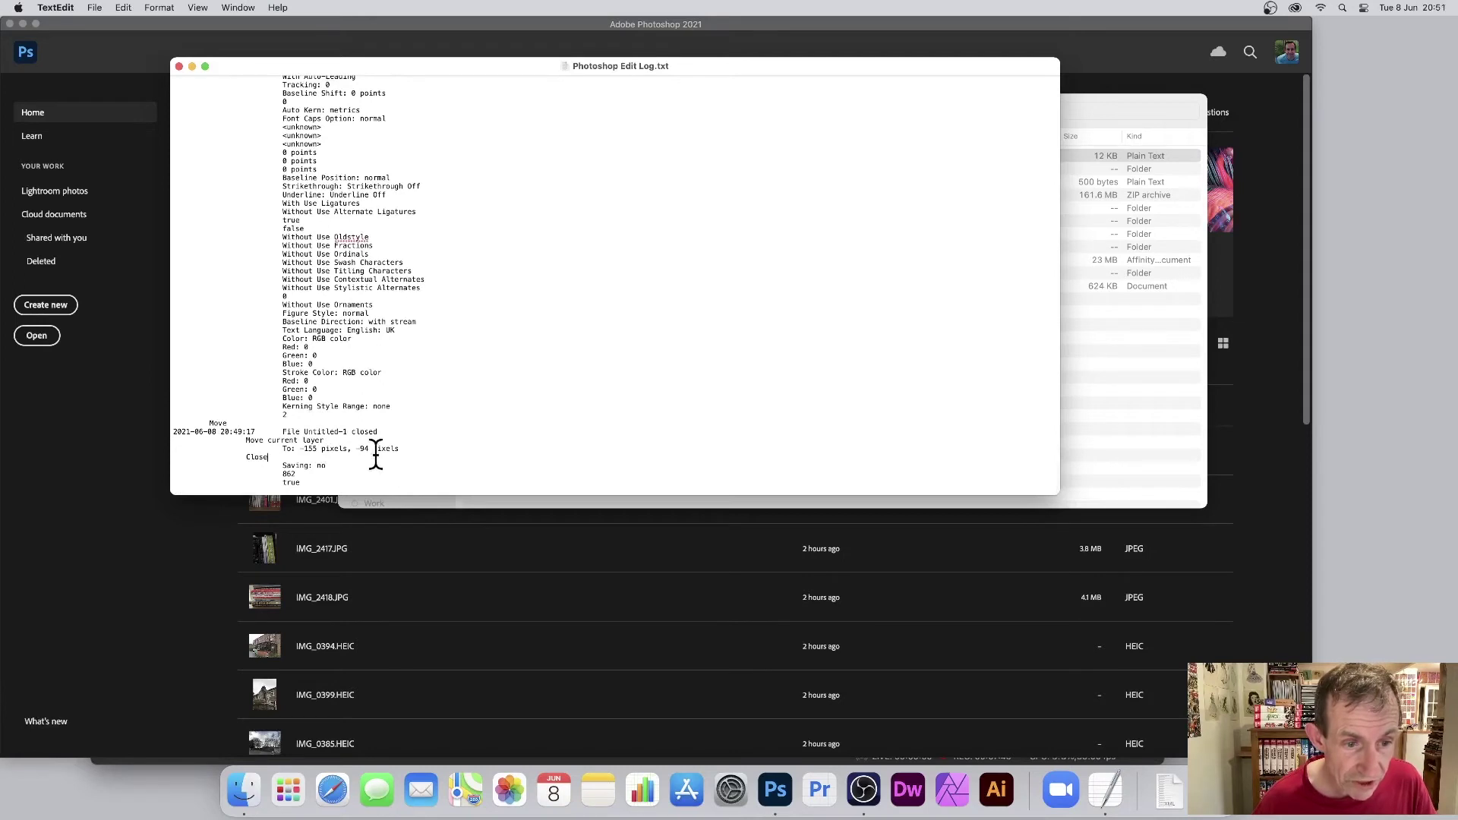
scroll(392, 448, "down", 1)
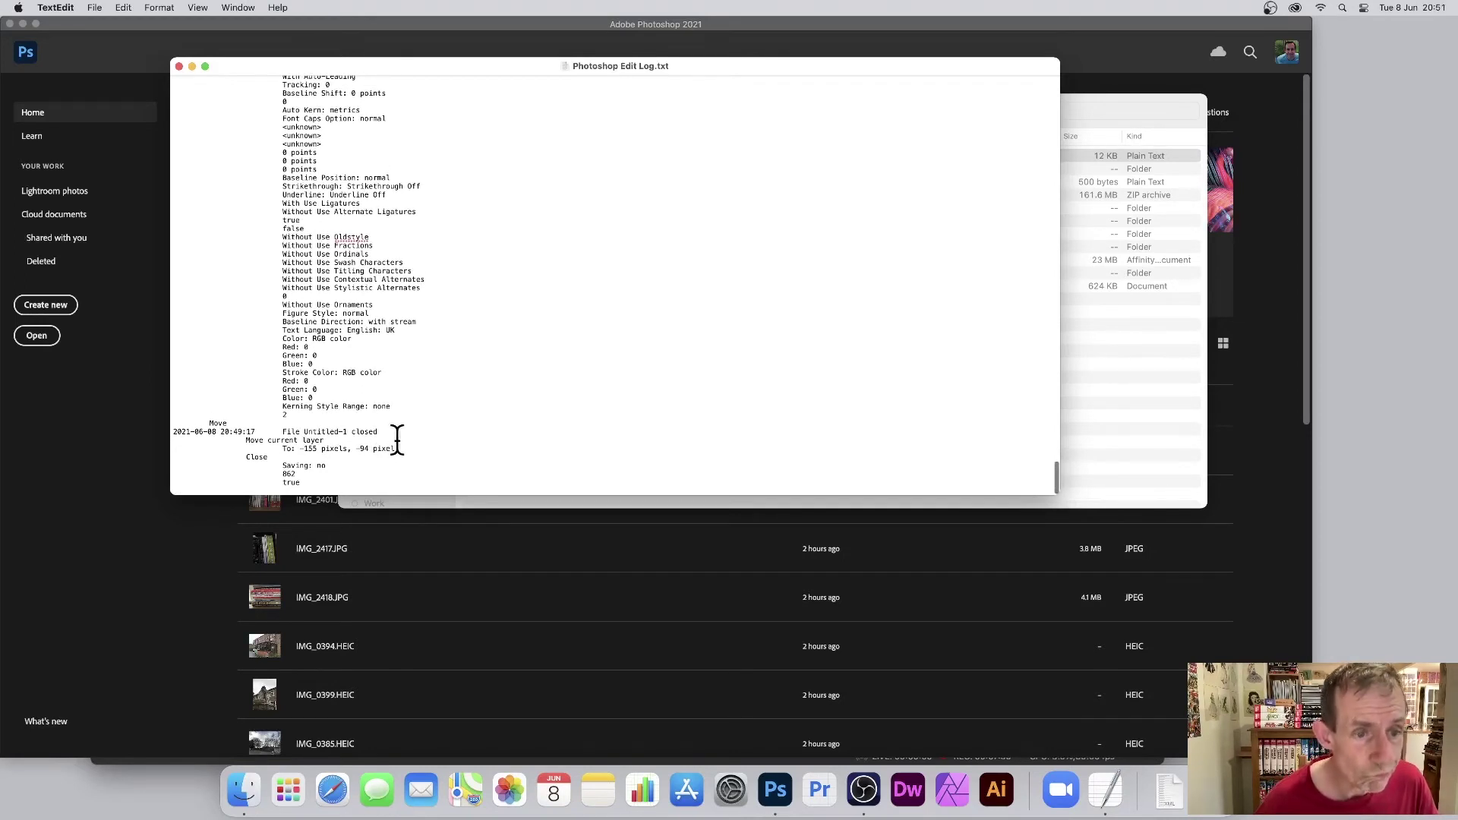
- Go back through the text style details to review where the Gaussian Blur and New Type Layer entries begin
scroll(397, 433, "up", 10)
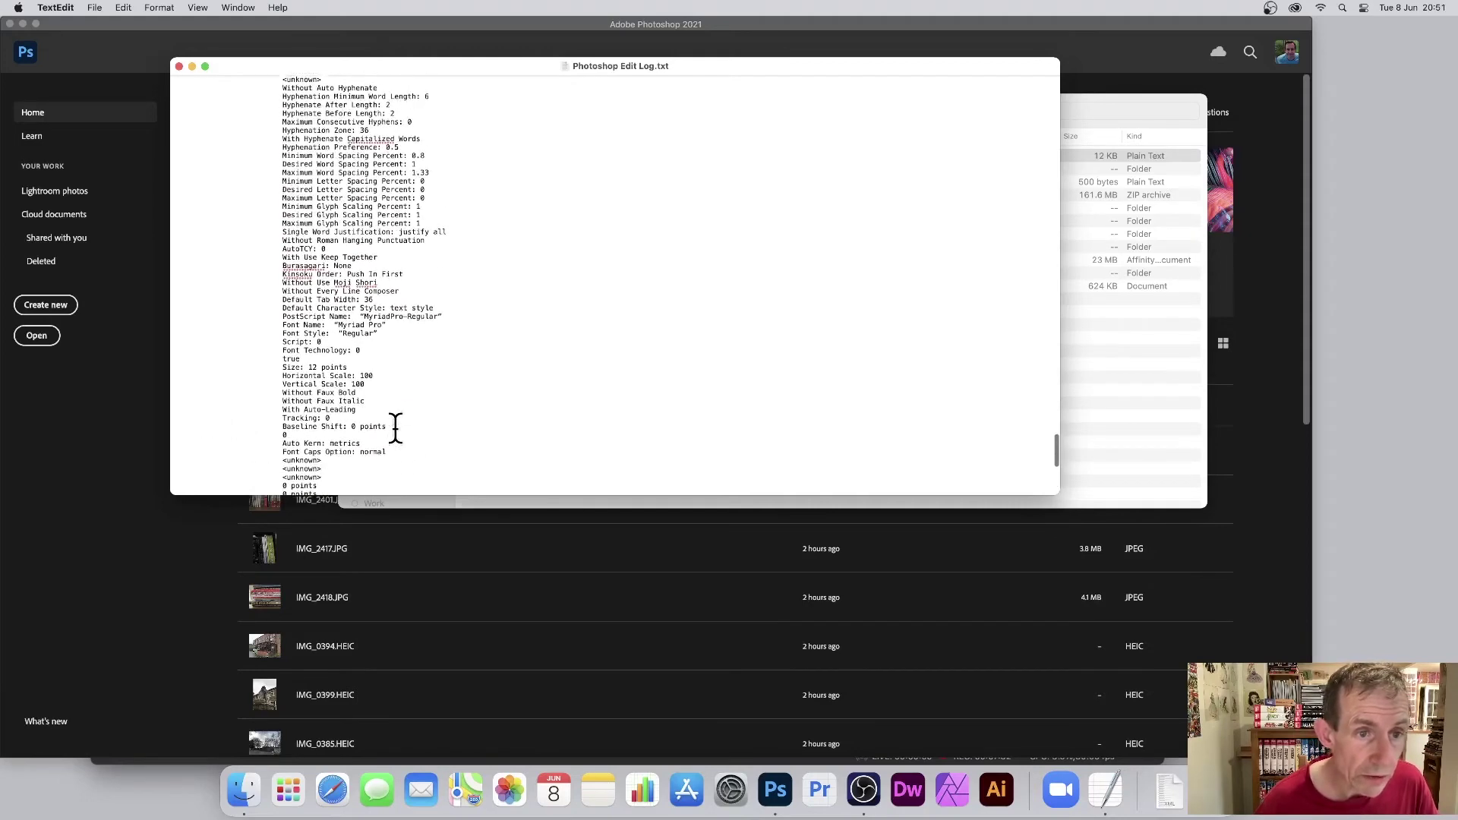
scroll(396, 427, "up", 5)
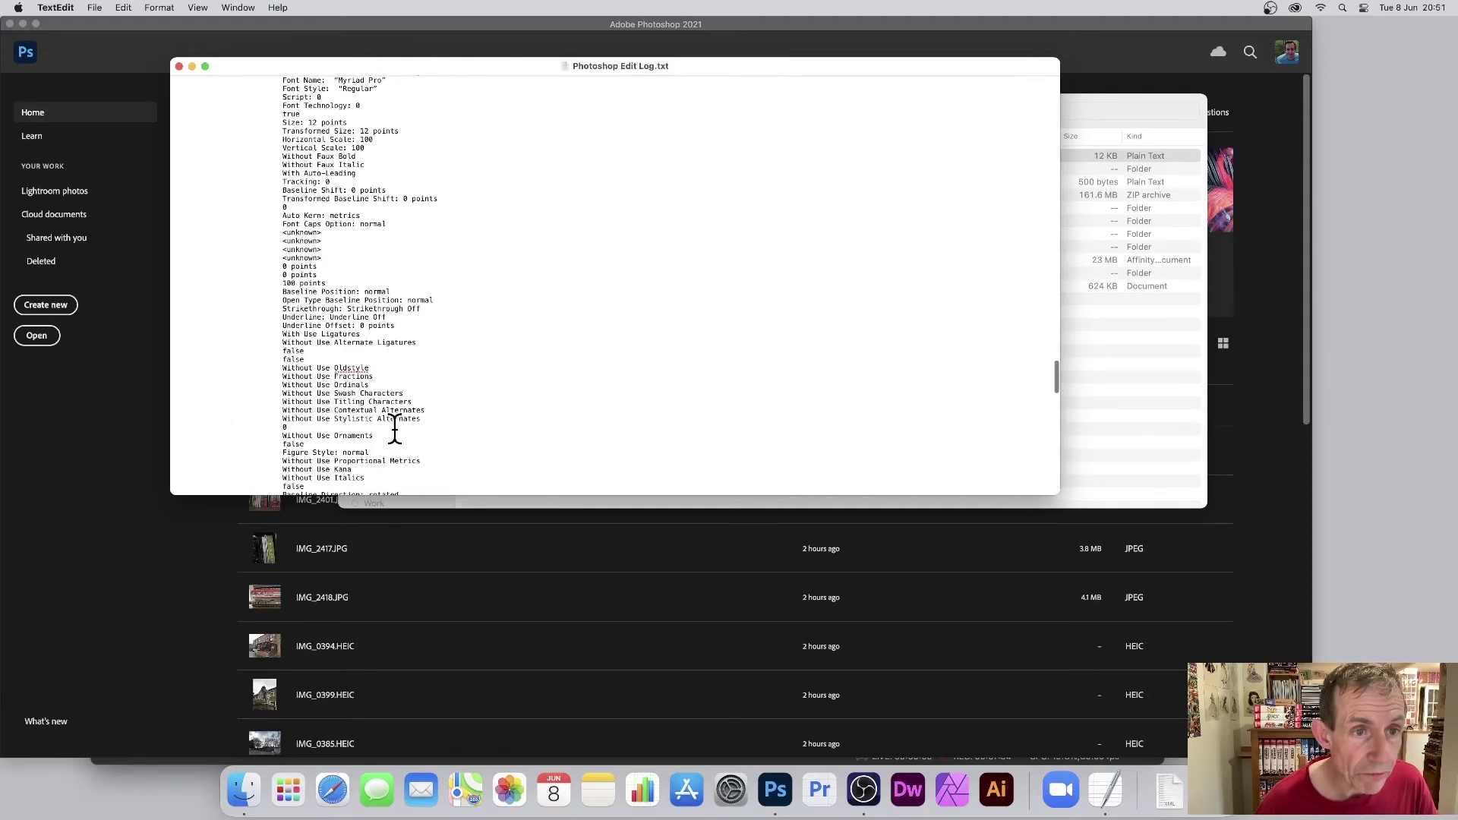
scroll(395, 429, "up", 10)
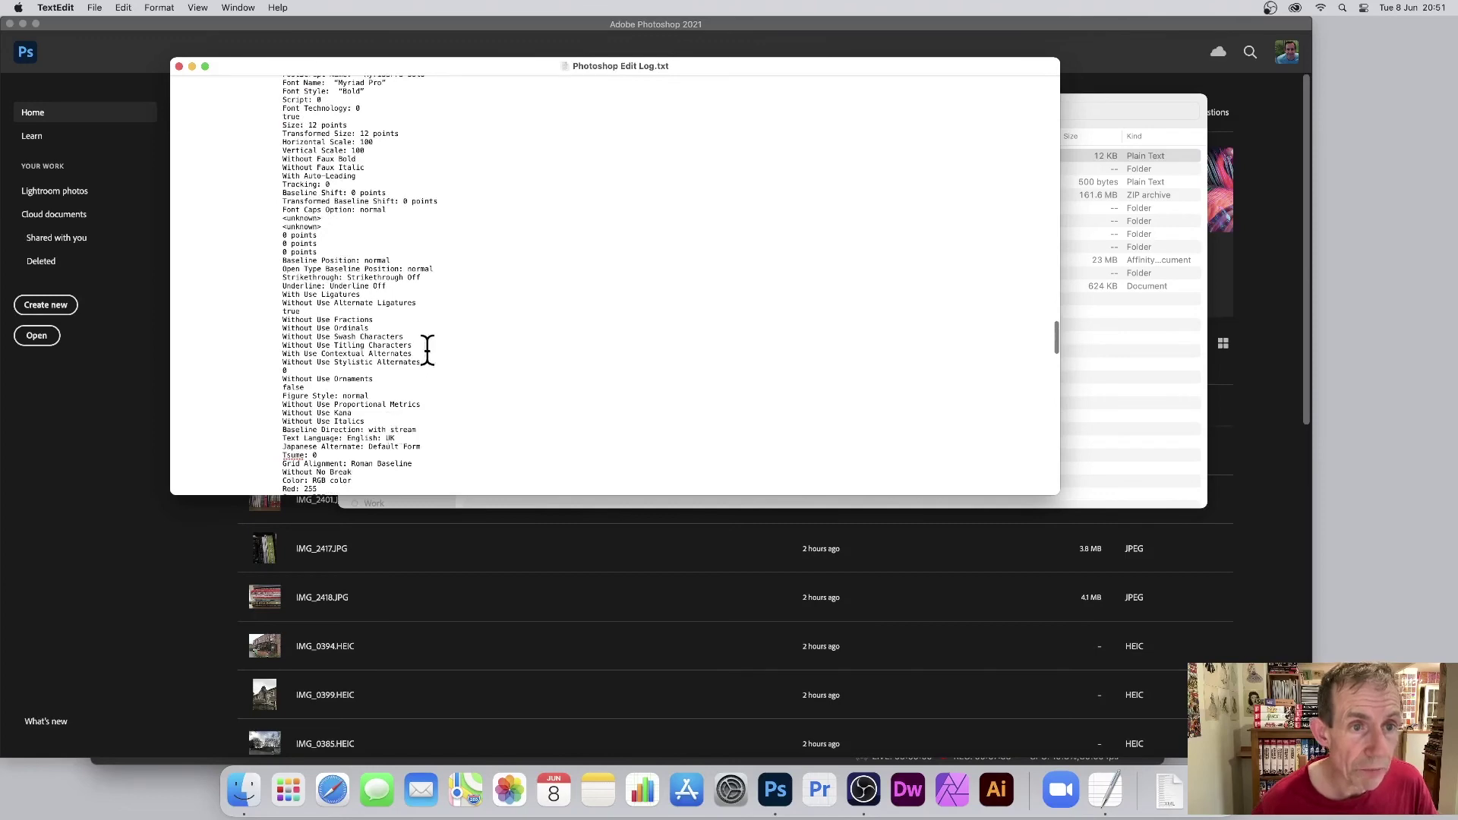
scroll(427, 350, "up", 10)
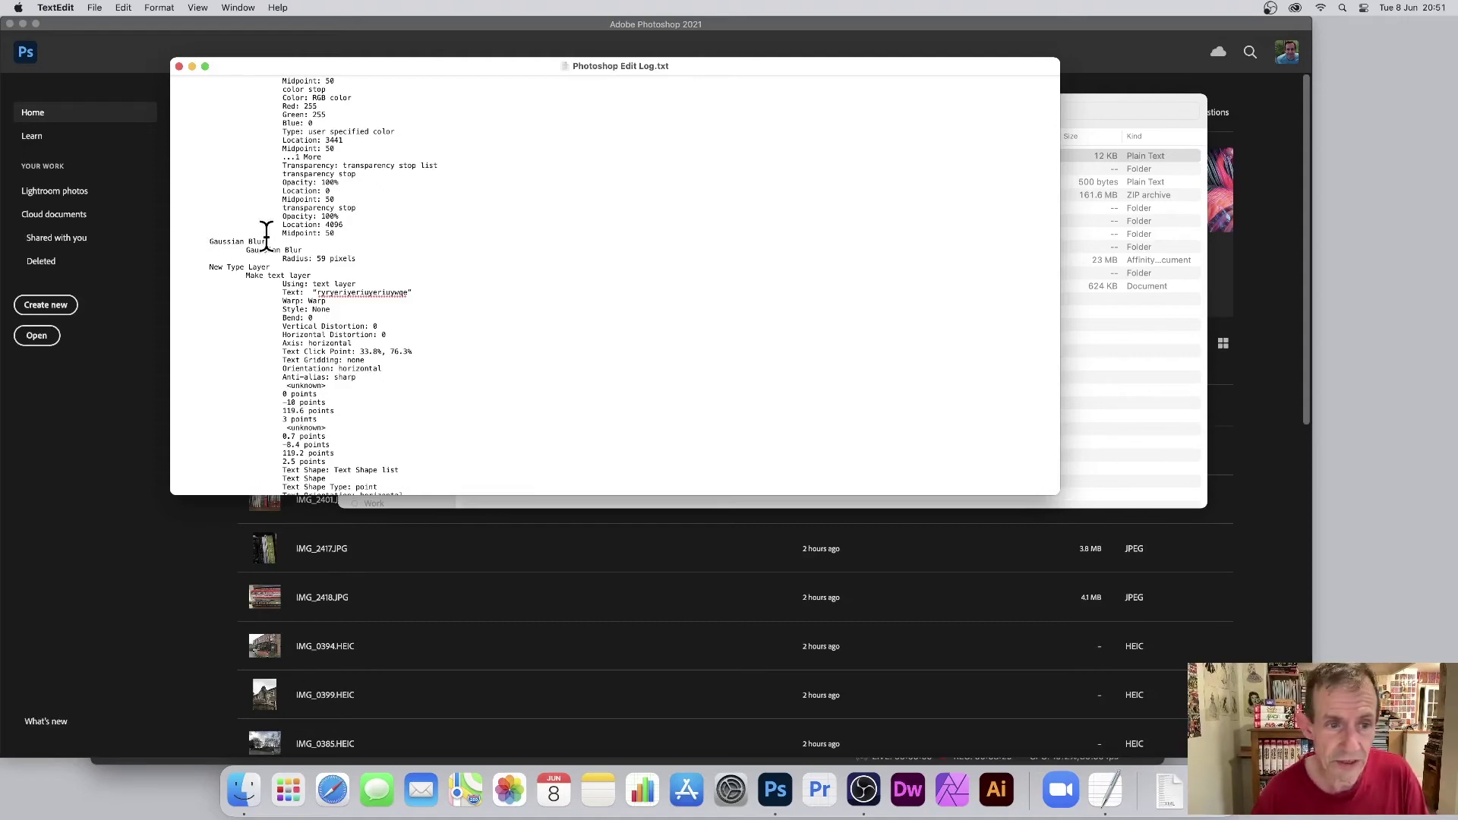
- Read the rest of the edit log through the text settings to its closing entries, and close the text file
scroll(267, 237, "down", 10)
scroll(265, 237, "down", 5)
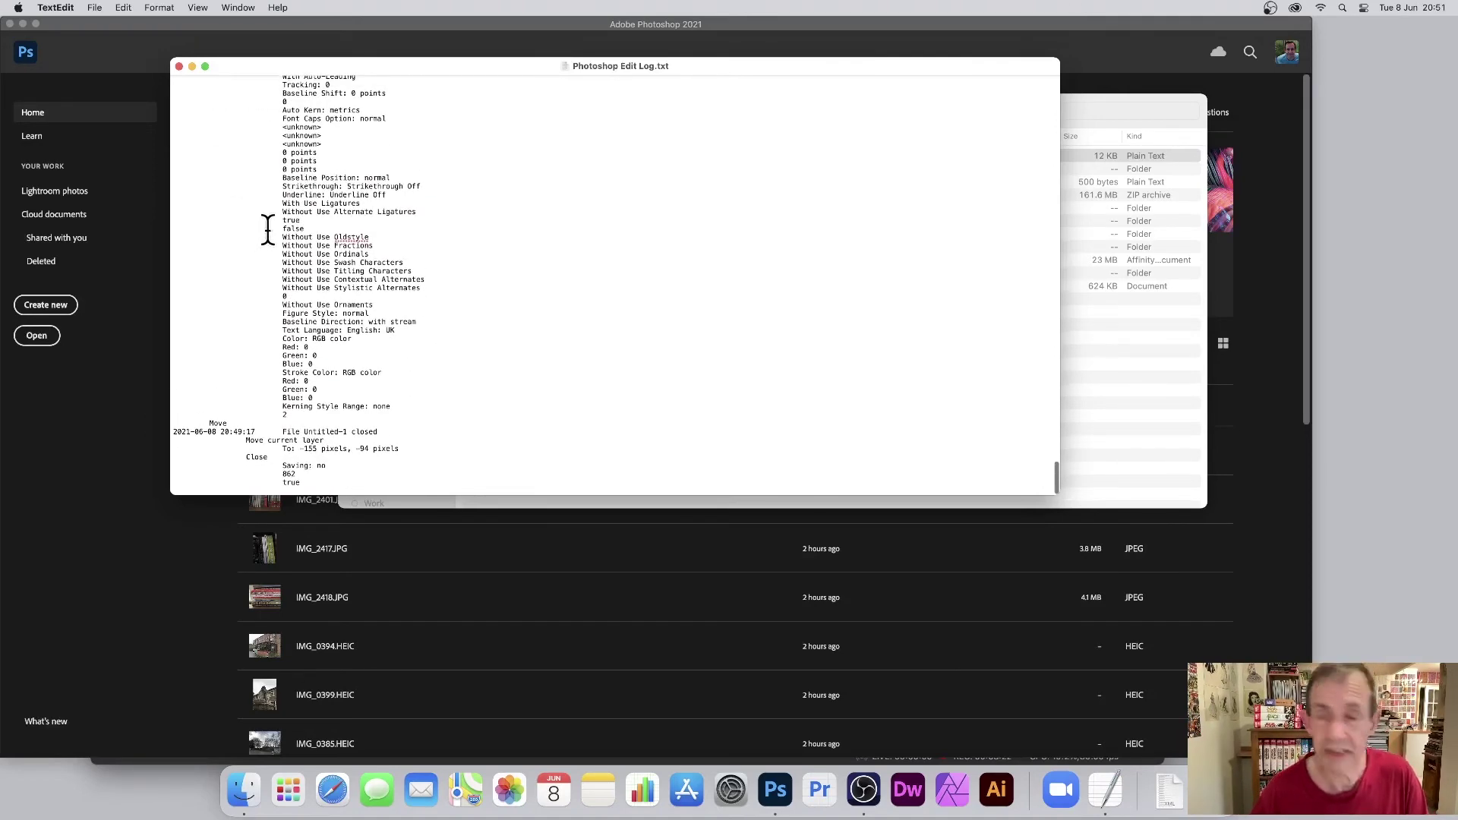
left_click(178, 67)
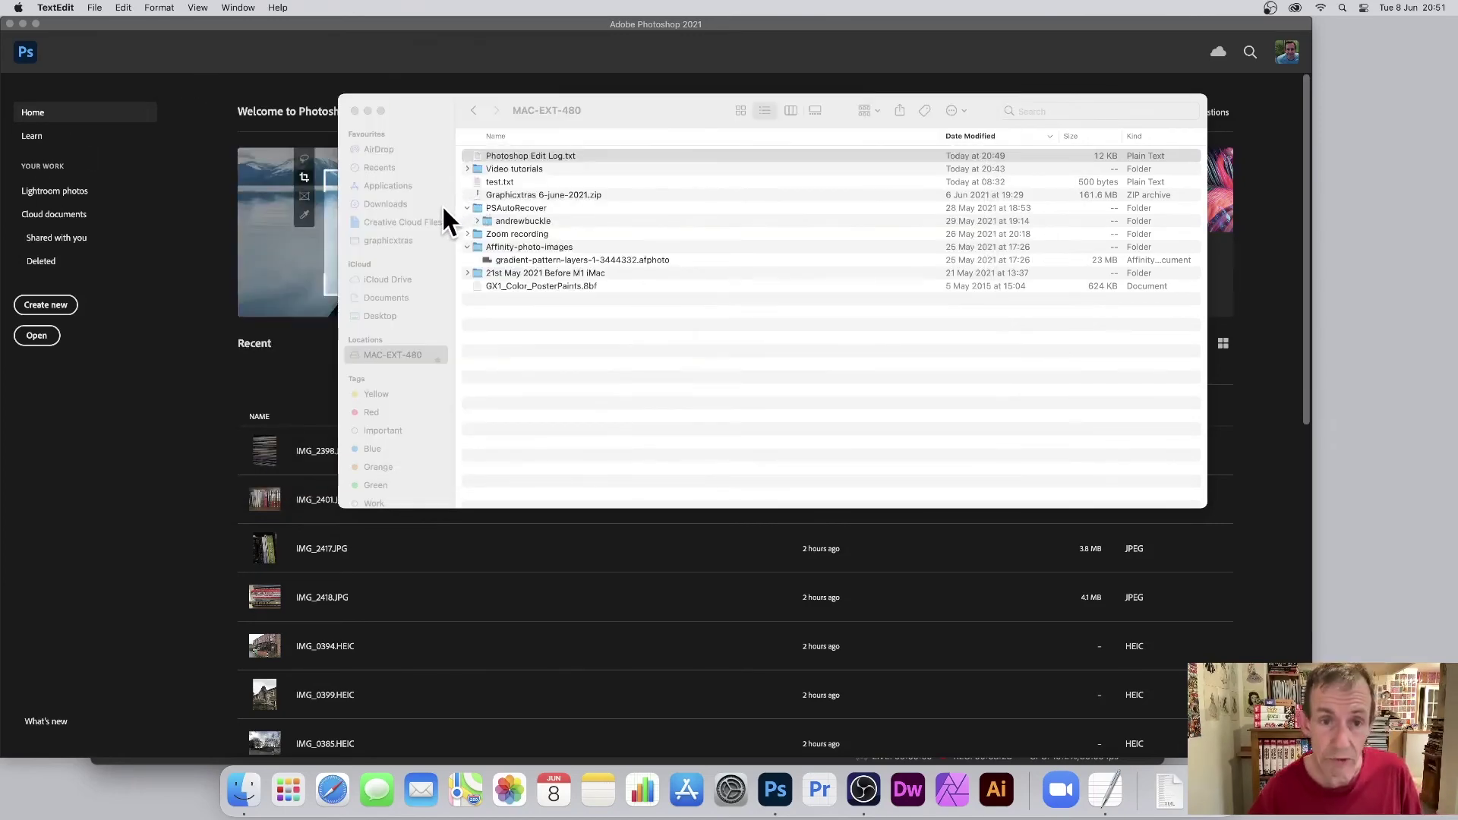
left_click(442, 205)
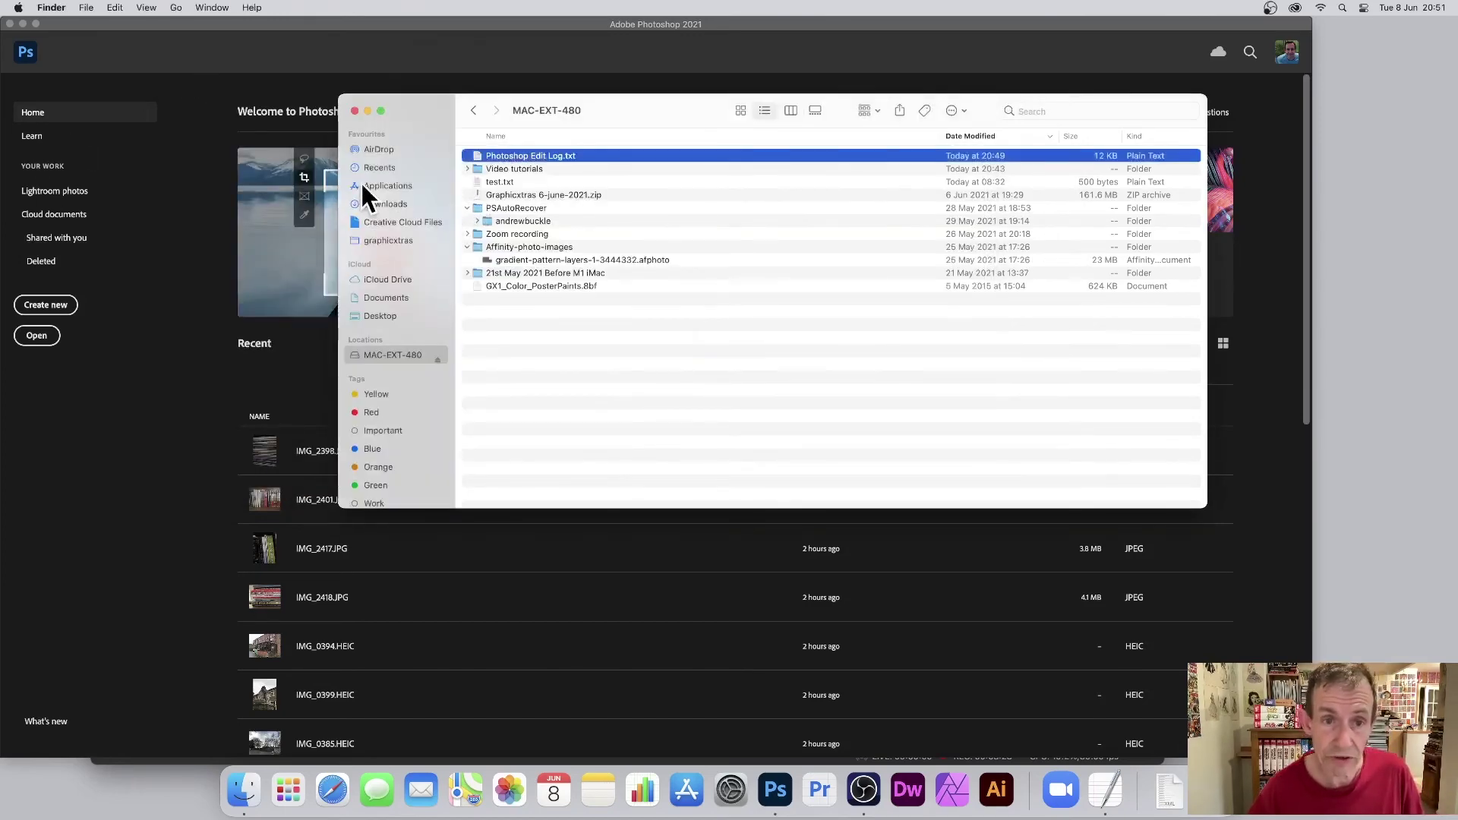
- Switch back to Photoshop and create a new 560 x 315 pixel RGB document at 300 ppi with a white background
left_click(488, 50)
left_click(106, 7)
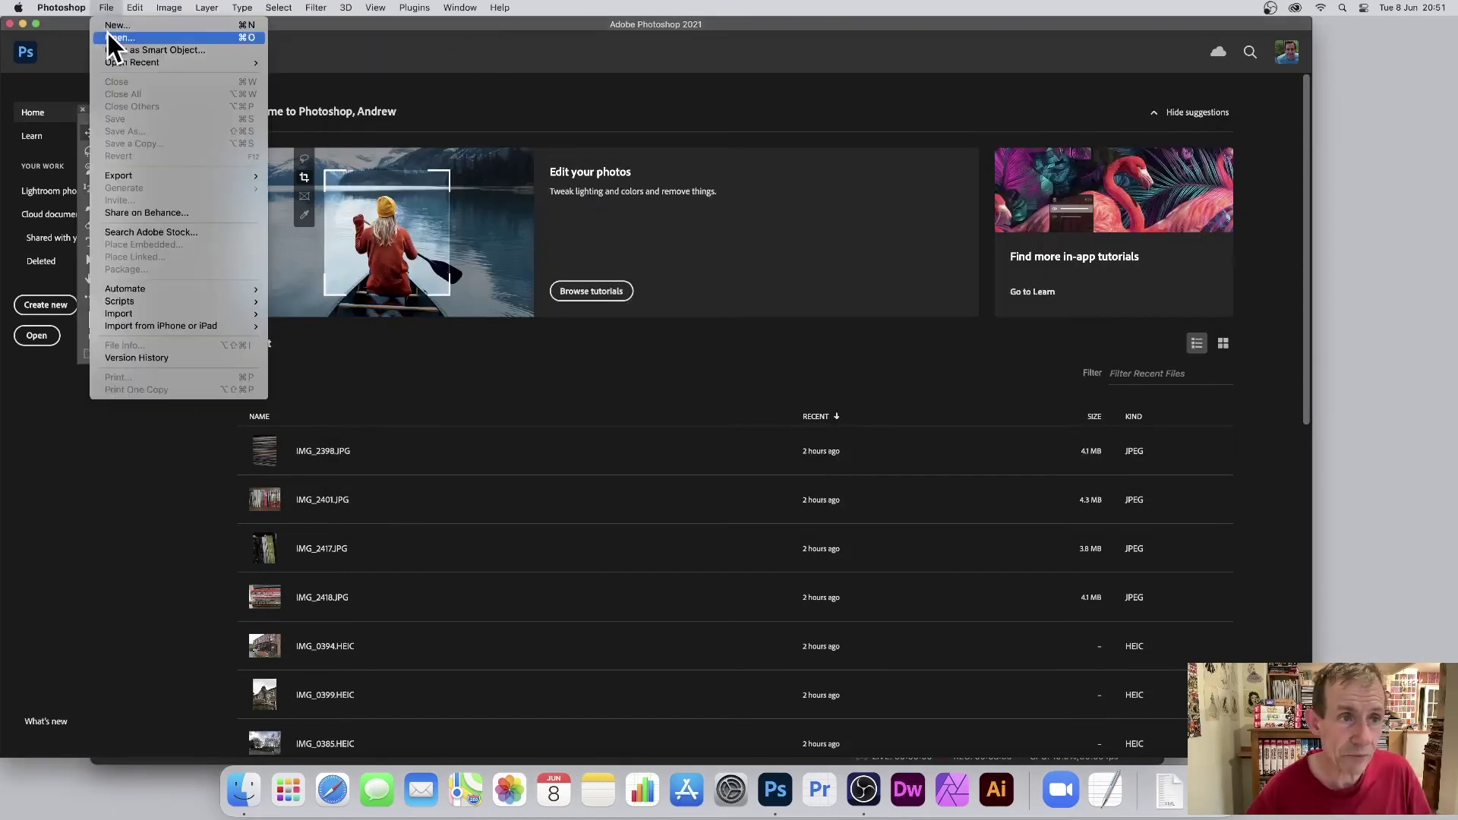
left_click(114, 25)
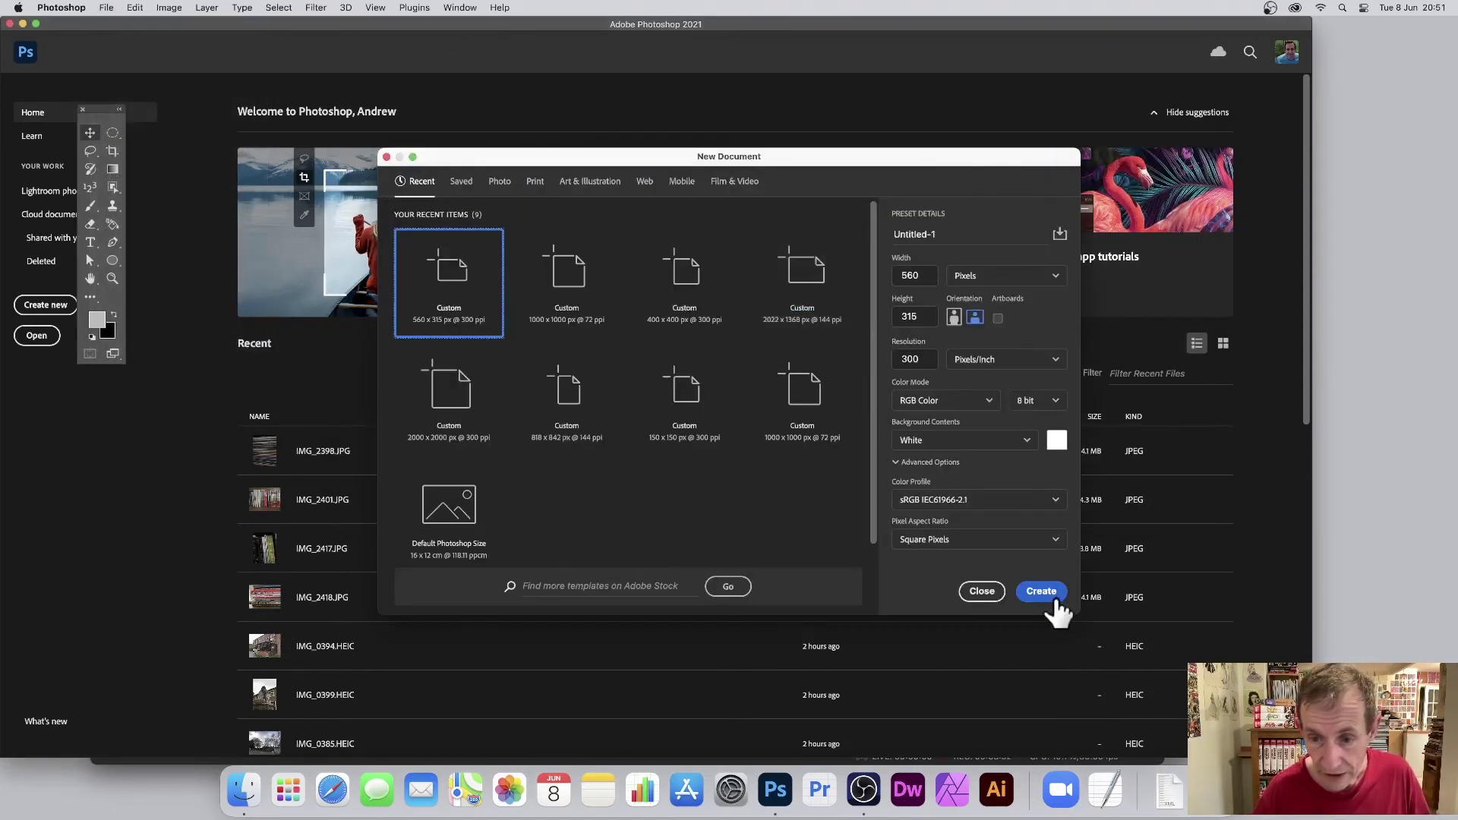
left_click(1041, 592)
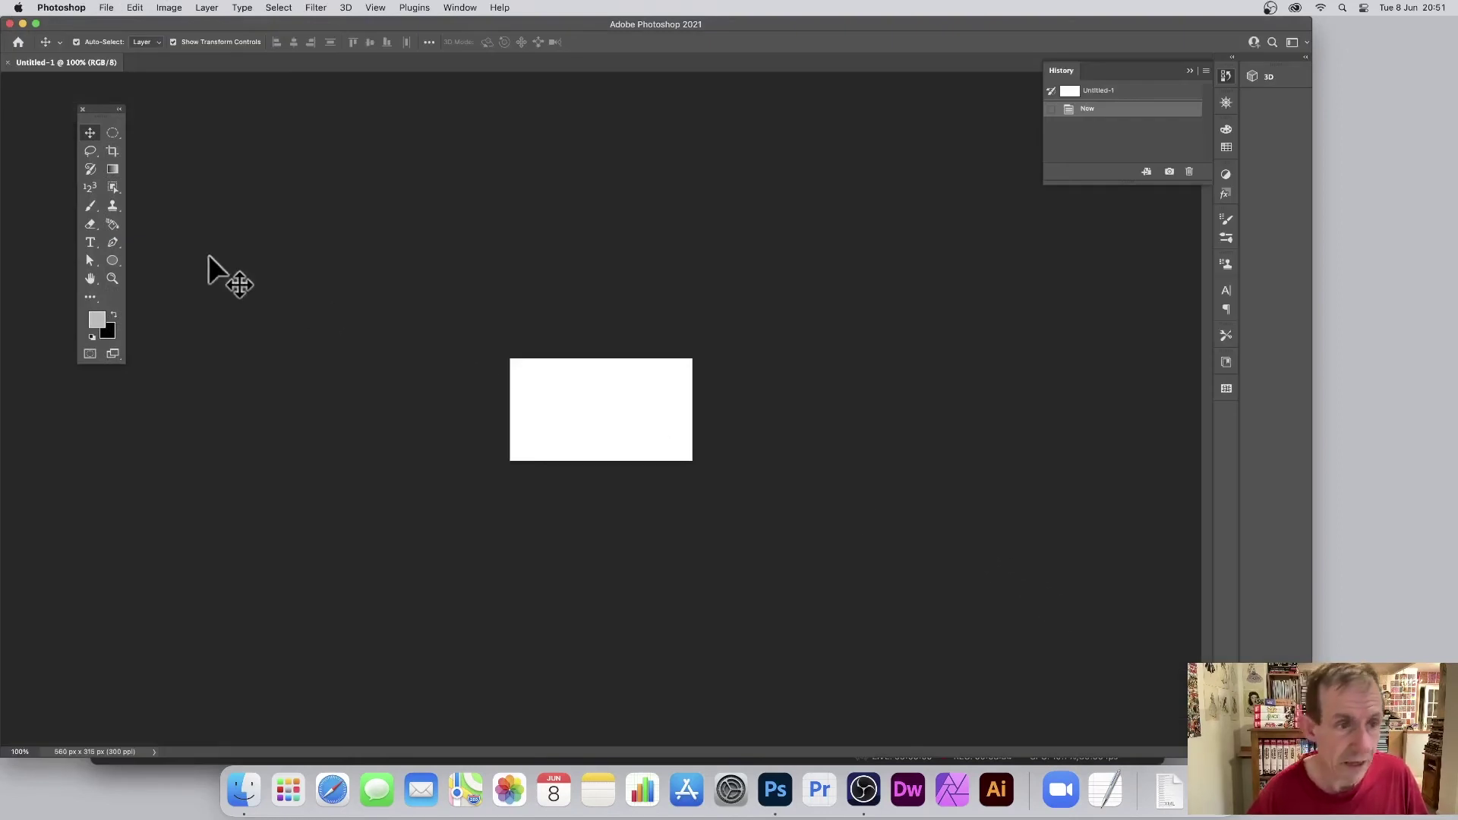
- Apply several overlapping linear Spectrum gradients in Difference mode across the blank canvas in different directions
left_click(113, 169)
left_click_drag(622, 407, 717, 368)
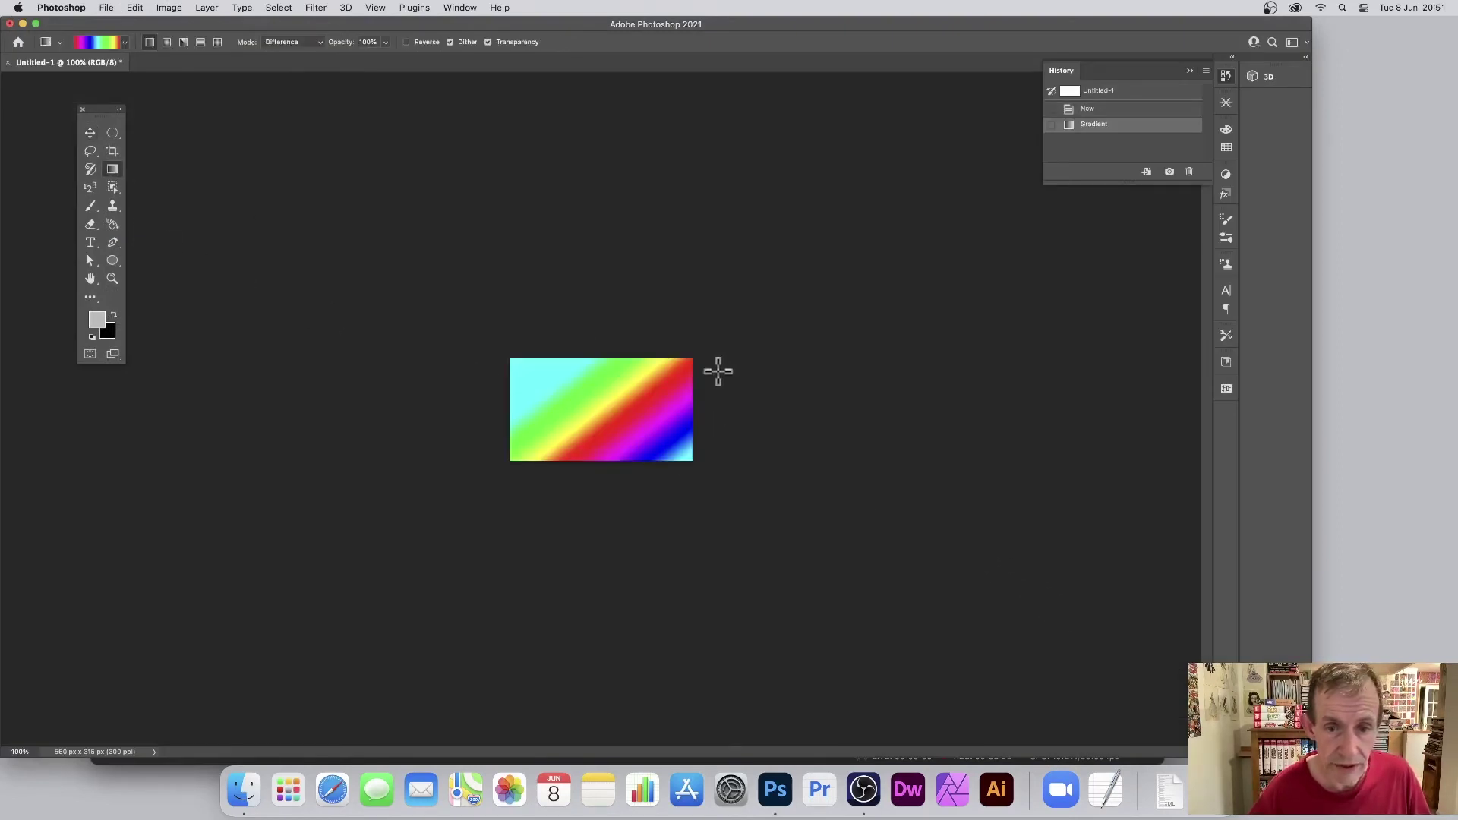
left_click_drag(478, 424, 667, 414)
left_click_drag(514, 423, 462, 376)
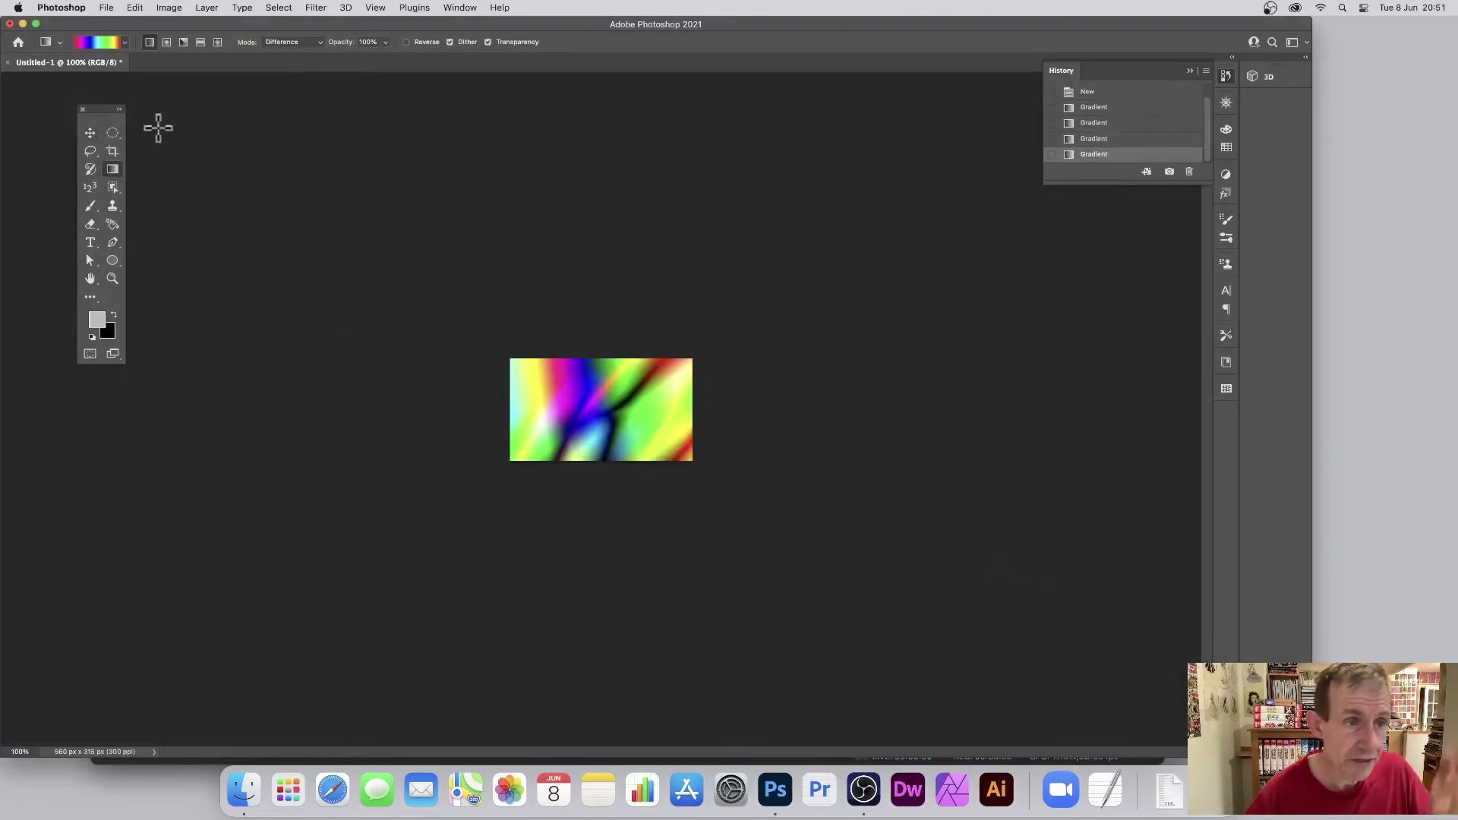
- Open the document's File Info and go through the metadata categories from Camera Data to the Photoshop history
left_click(108, 6)
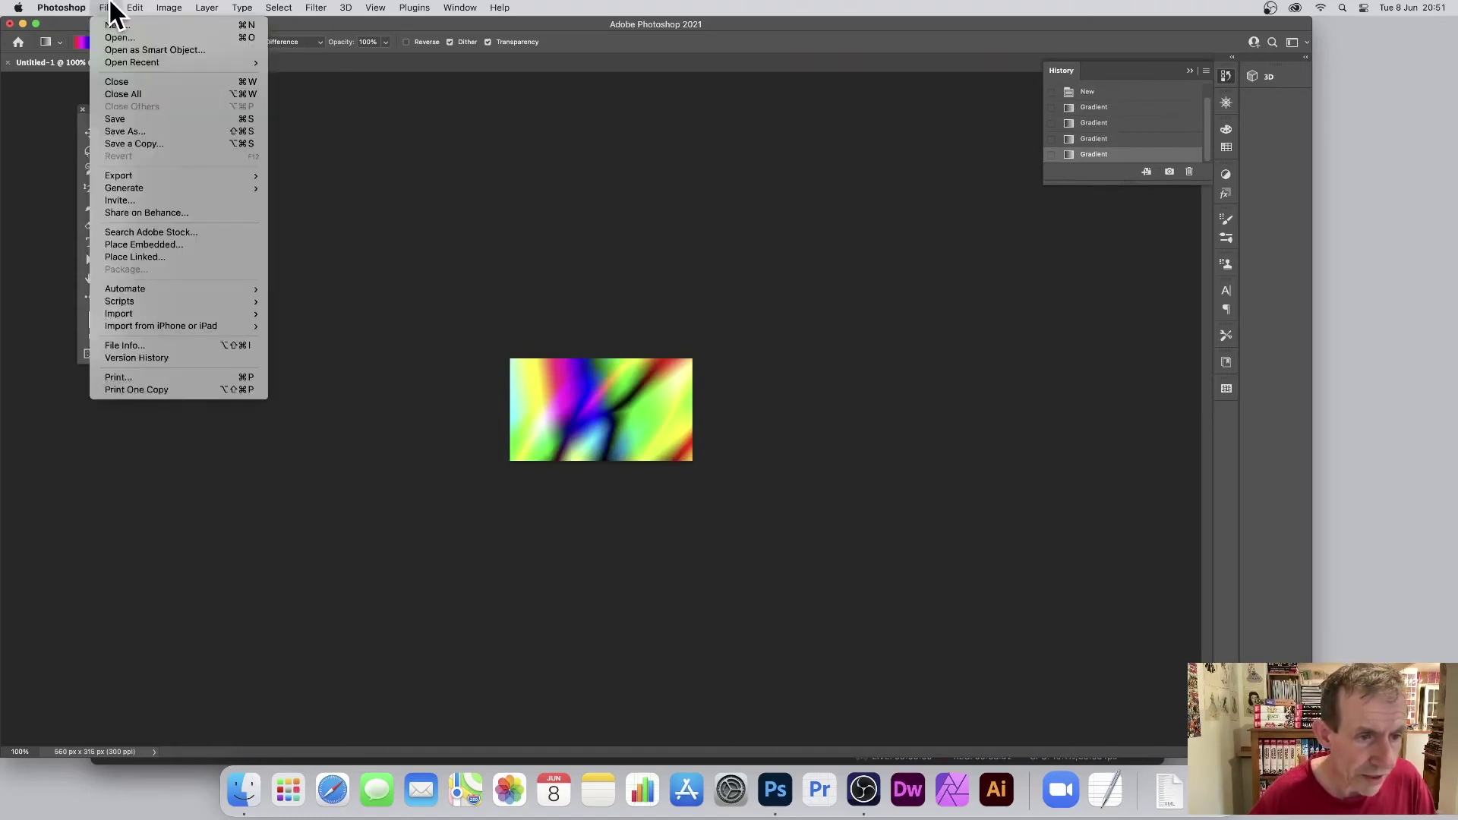
left_click(120, 347)
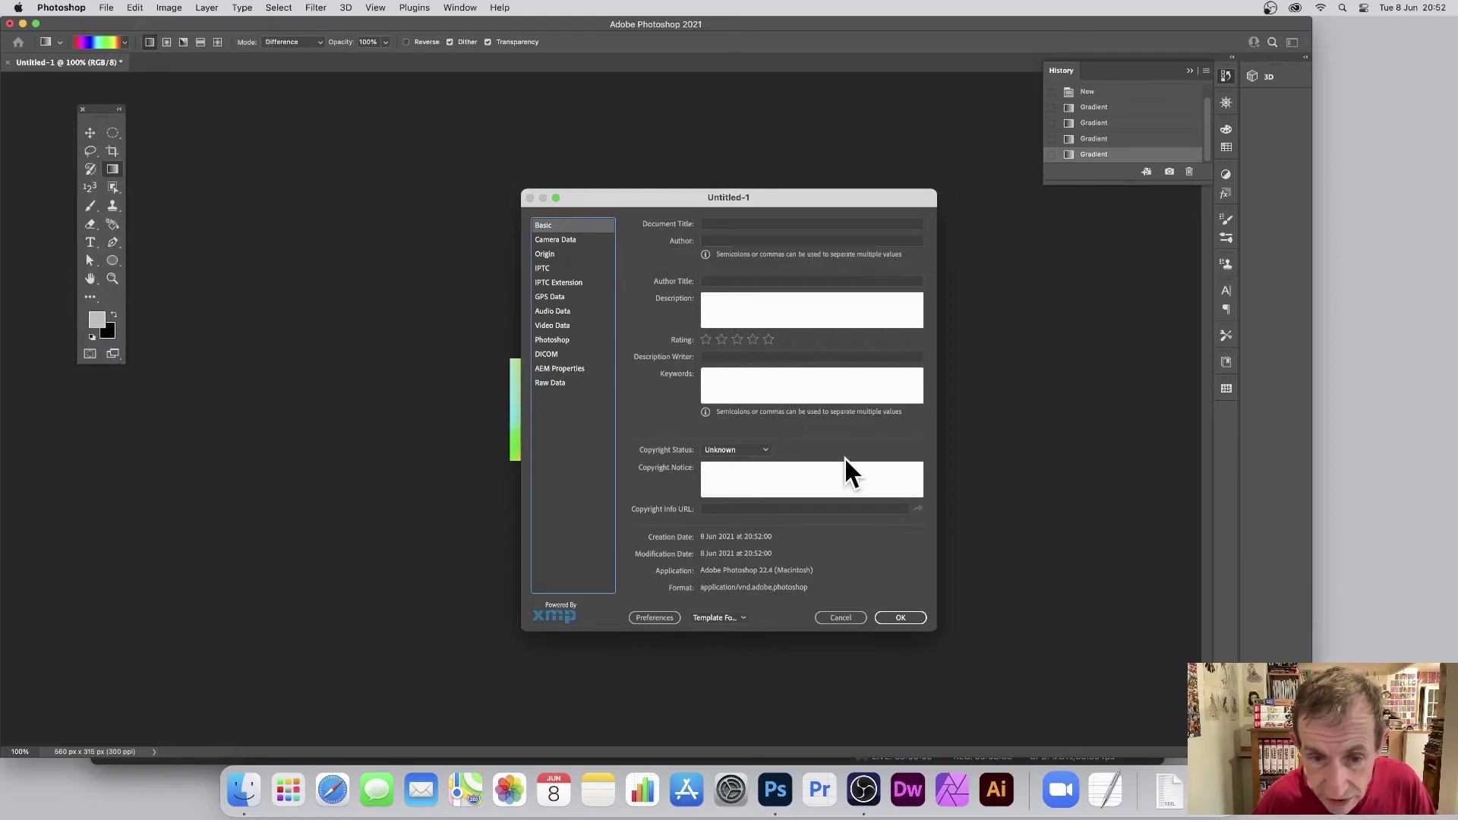
left_click(562, 238)
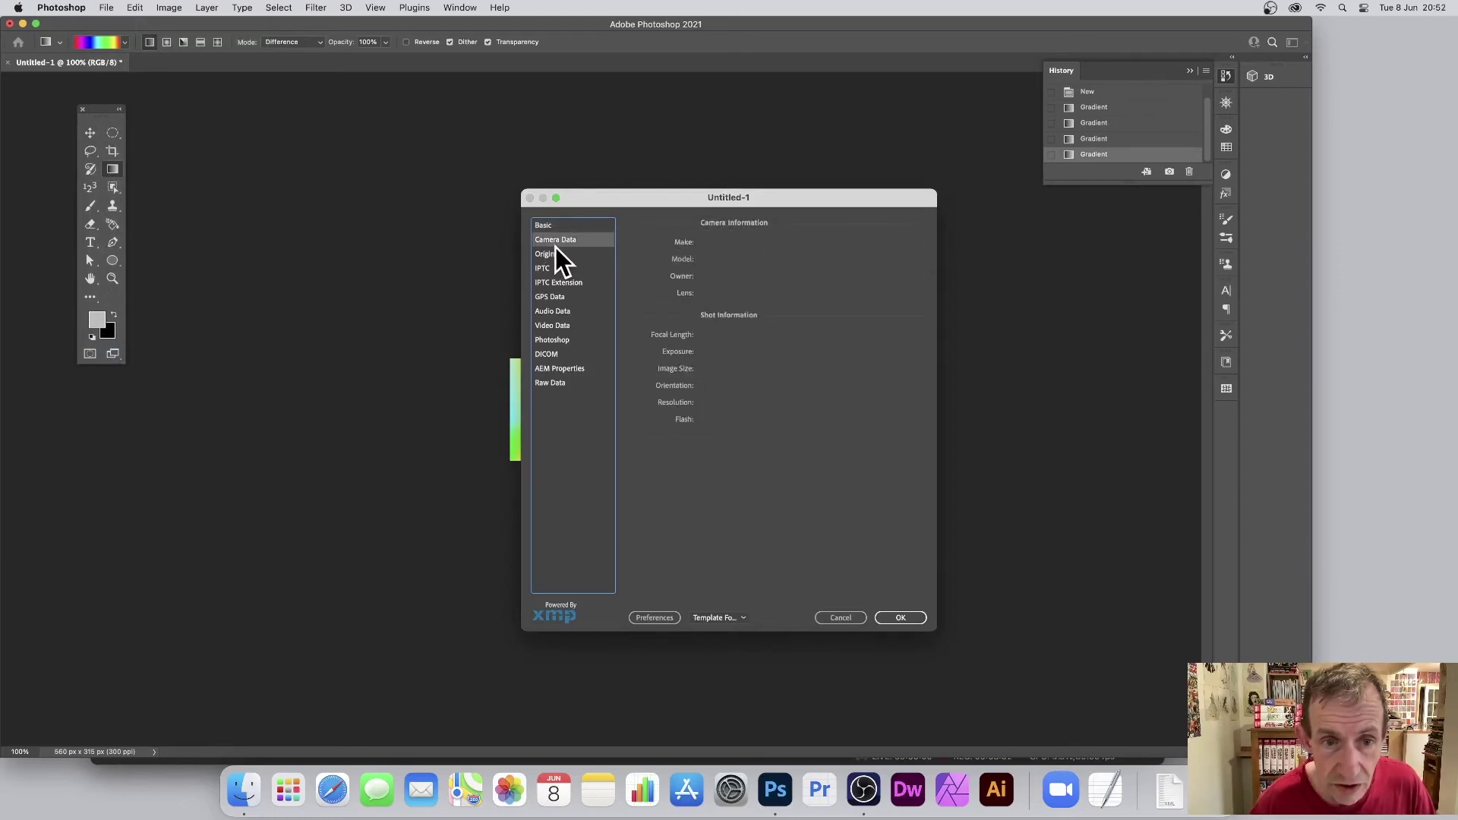
left_click(548, 255)
left_click(548, 268)
left_click(549, 286)
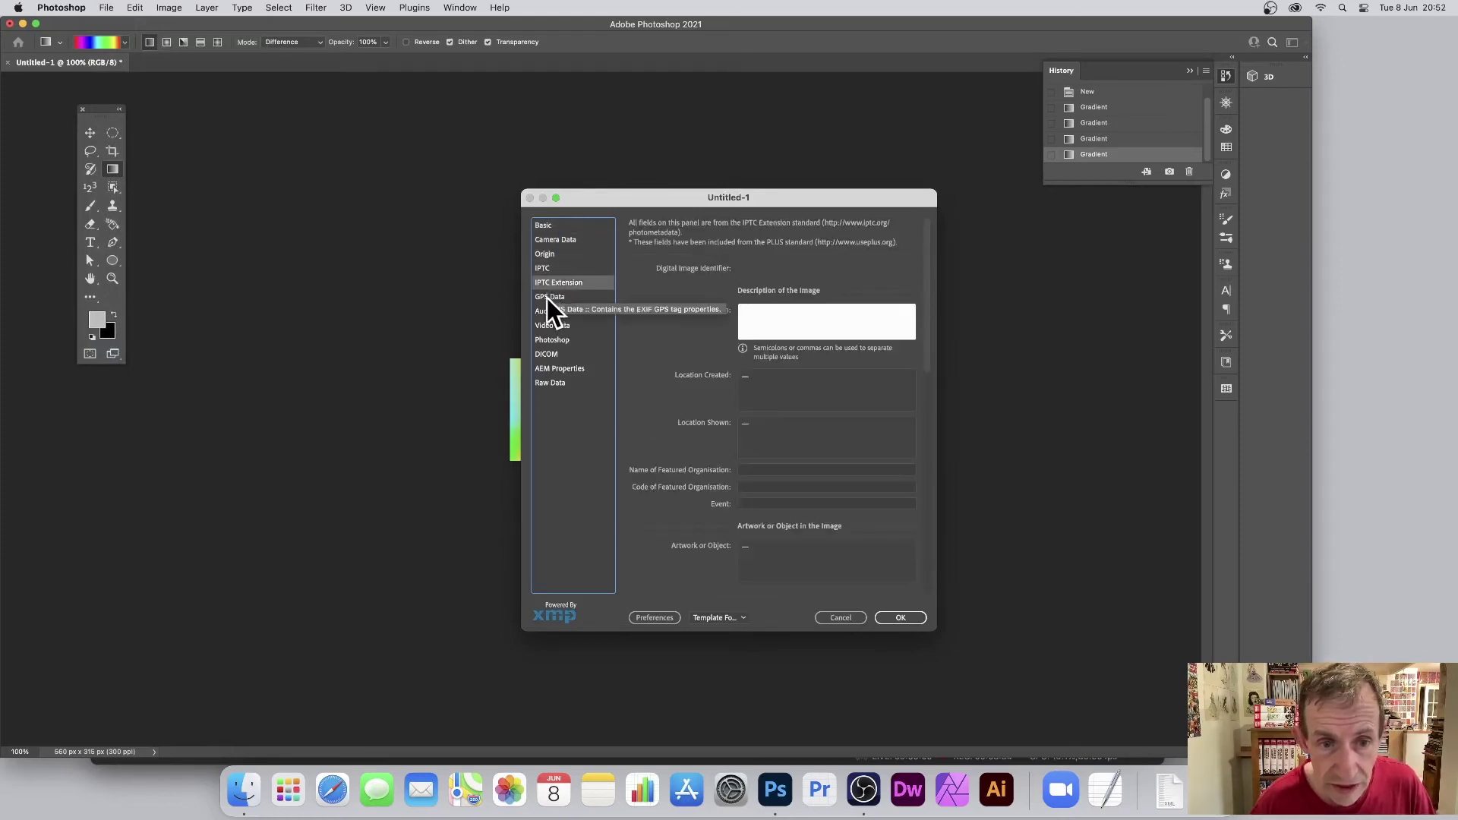
left_click(548, 312)
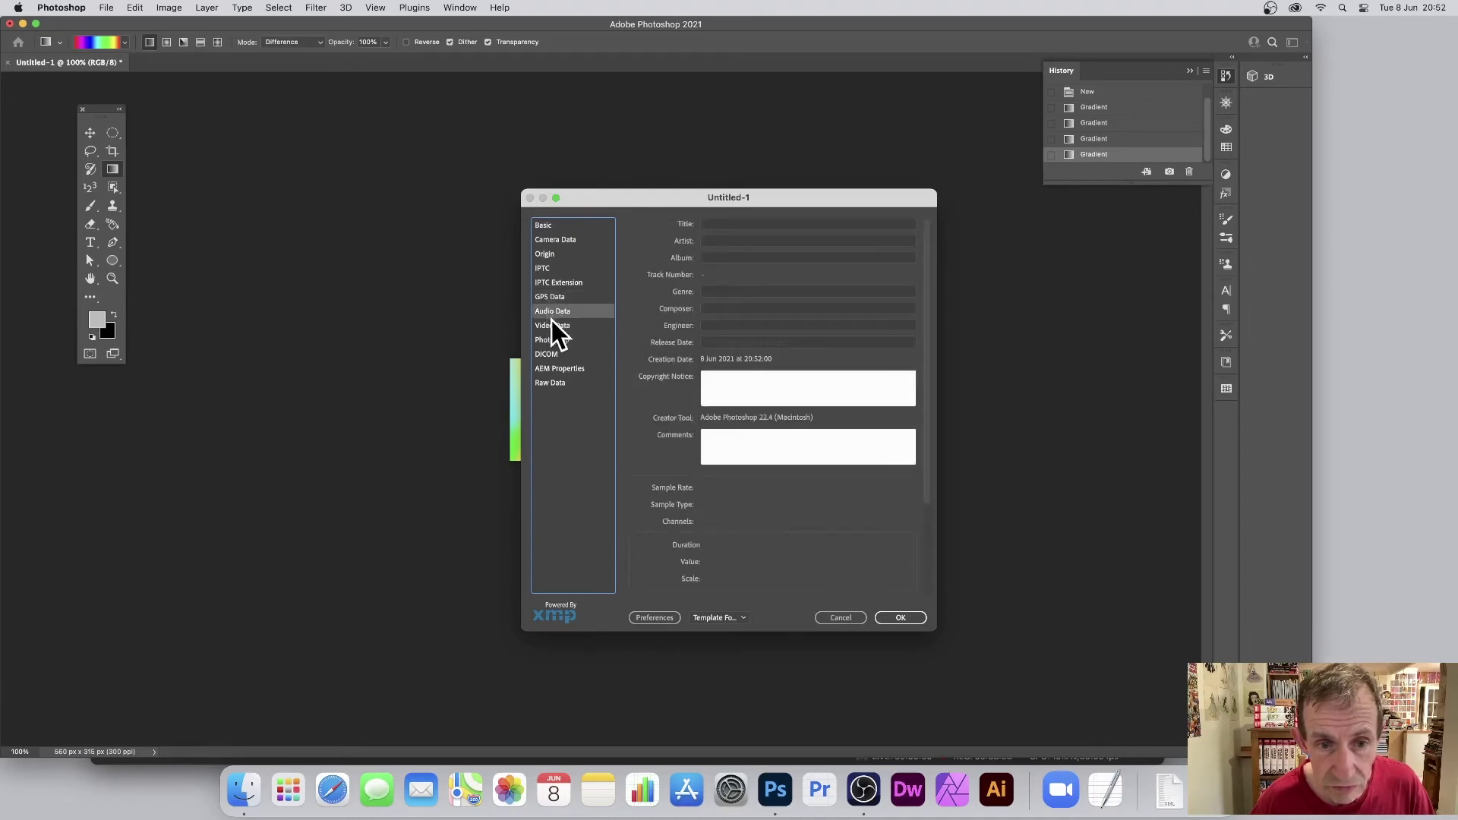
left_click(552, 326)
left_click(552, 343)
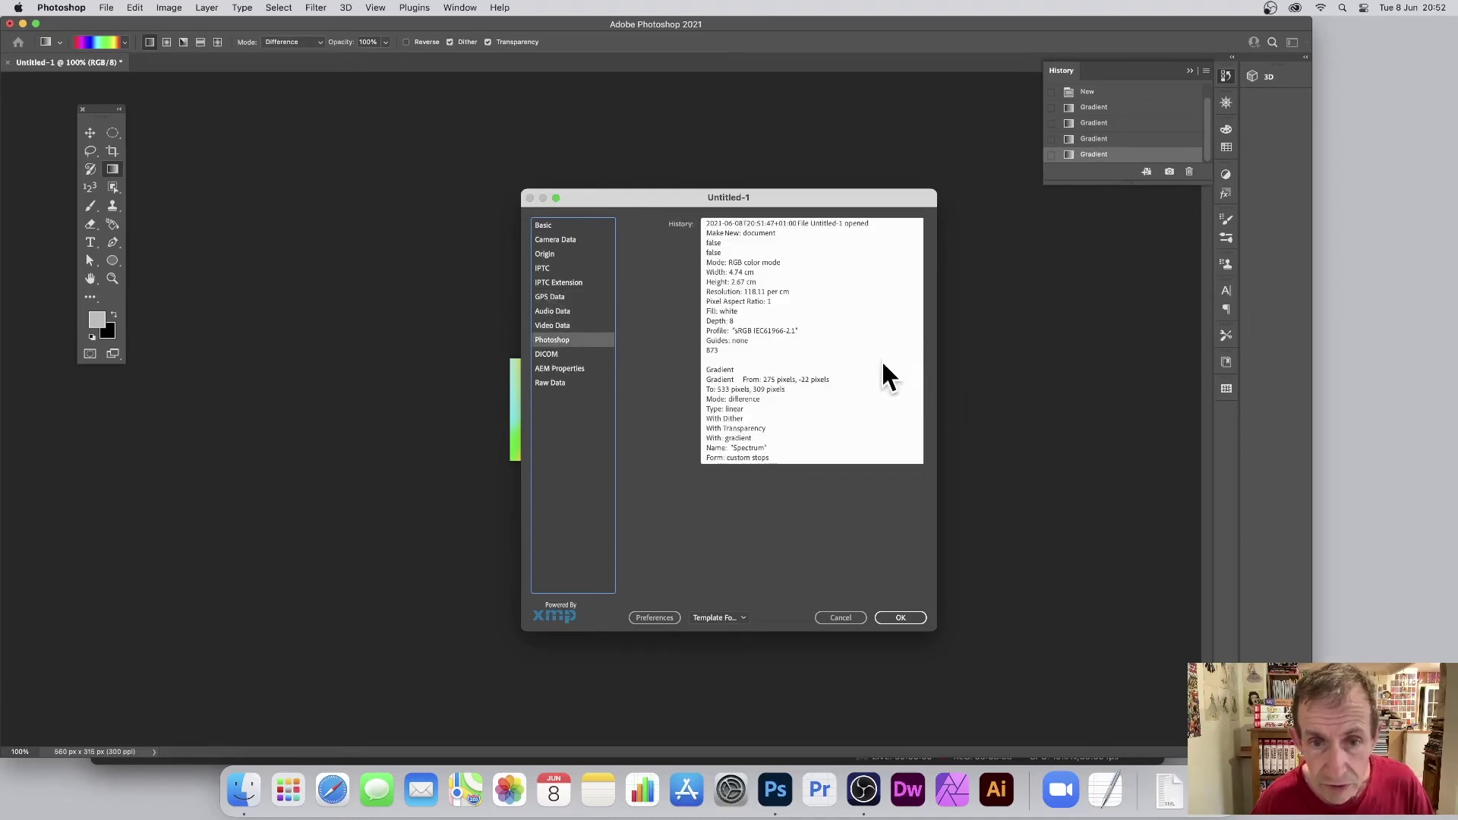
- Examine the new document and gradient entries stored in the Photoshop history metadata, and close File Info
scroll(797, 334, "down", 10)
scroll(803, 346, "up", 10)
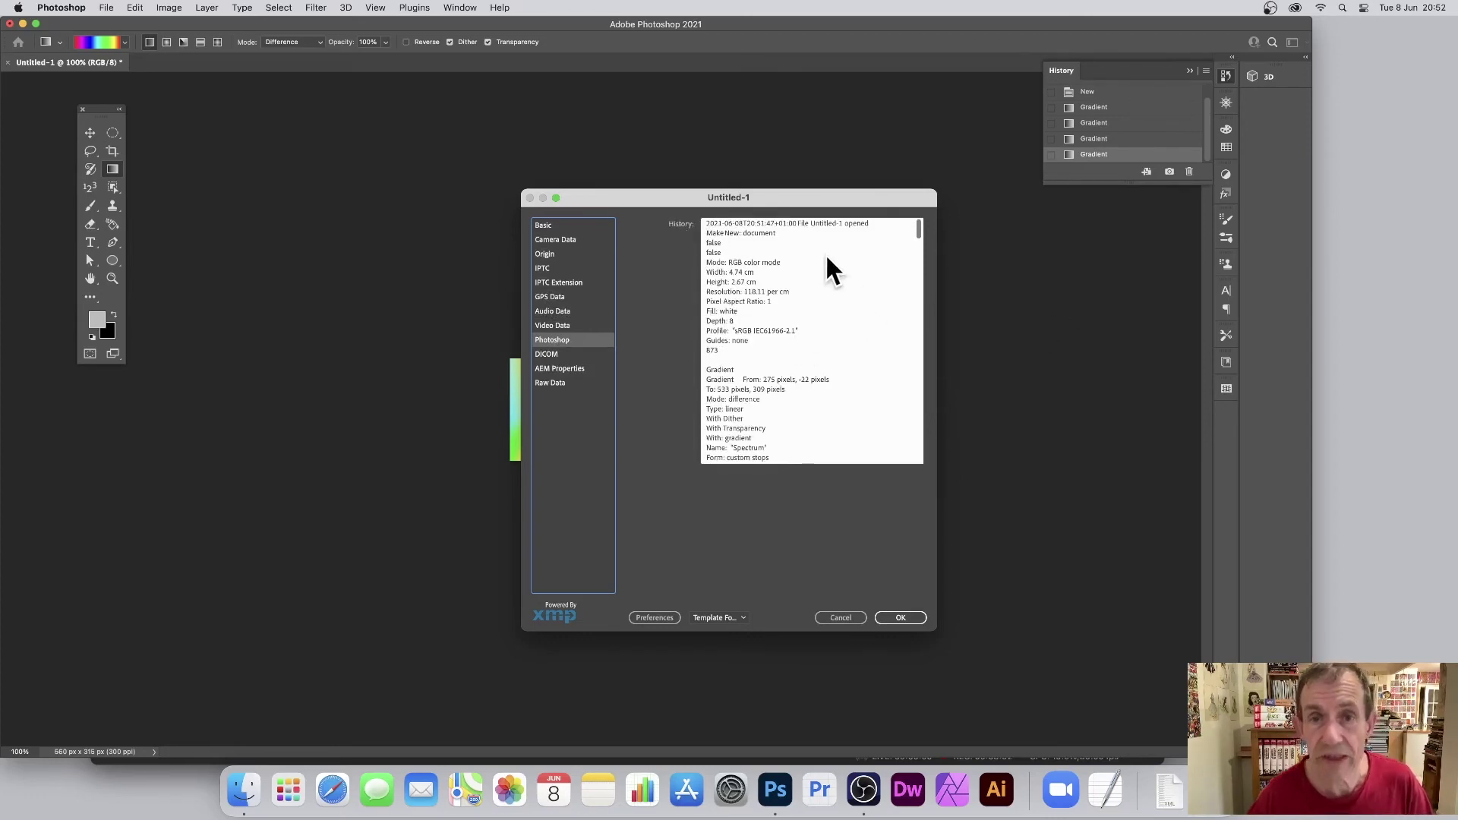
scroll(920, 225, "down", 5)
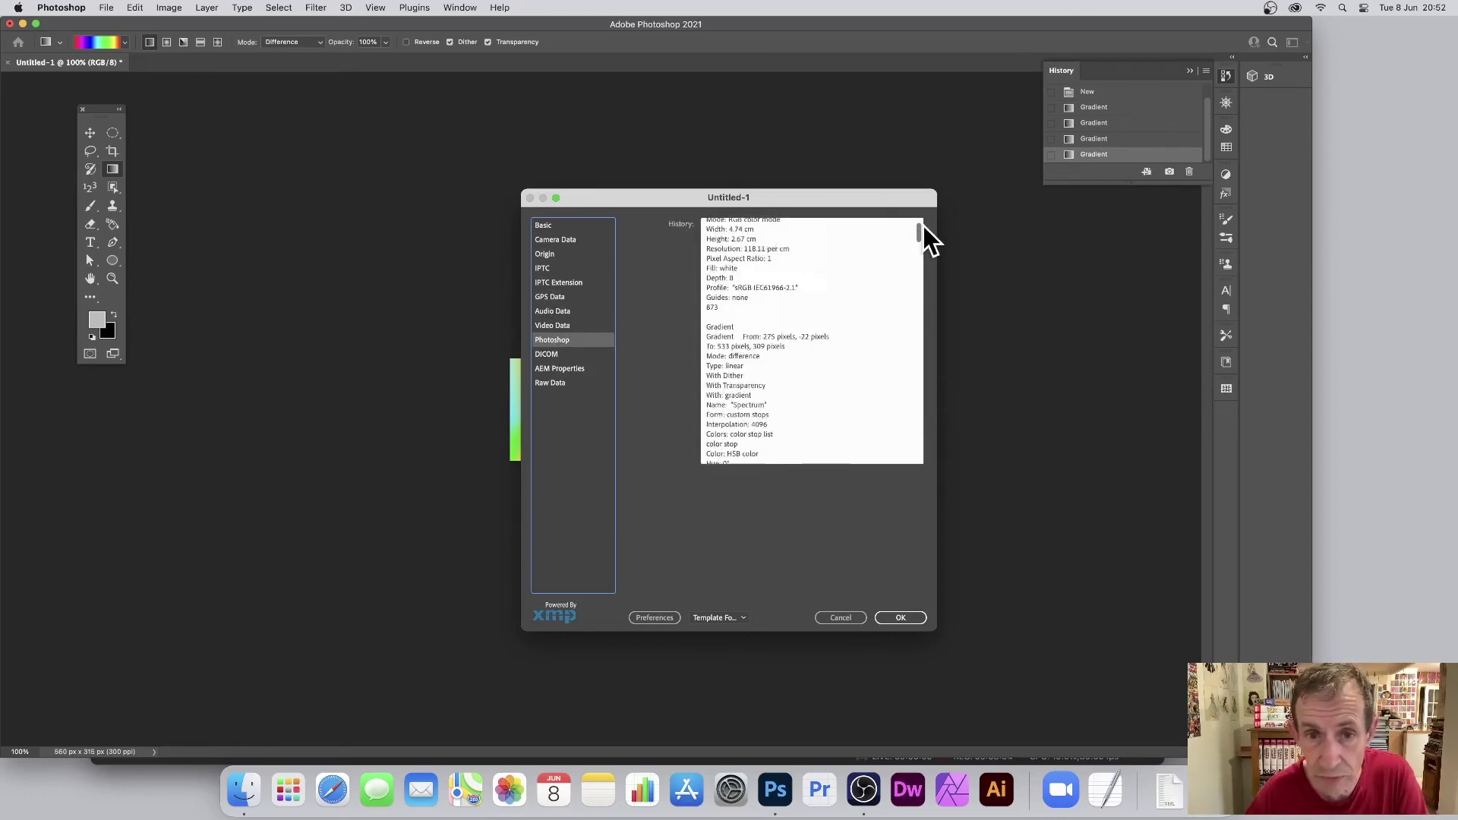
scroll(919, 225, "up", 5)
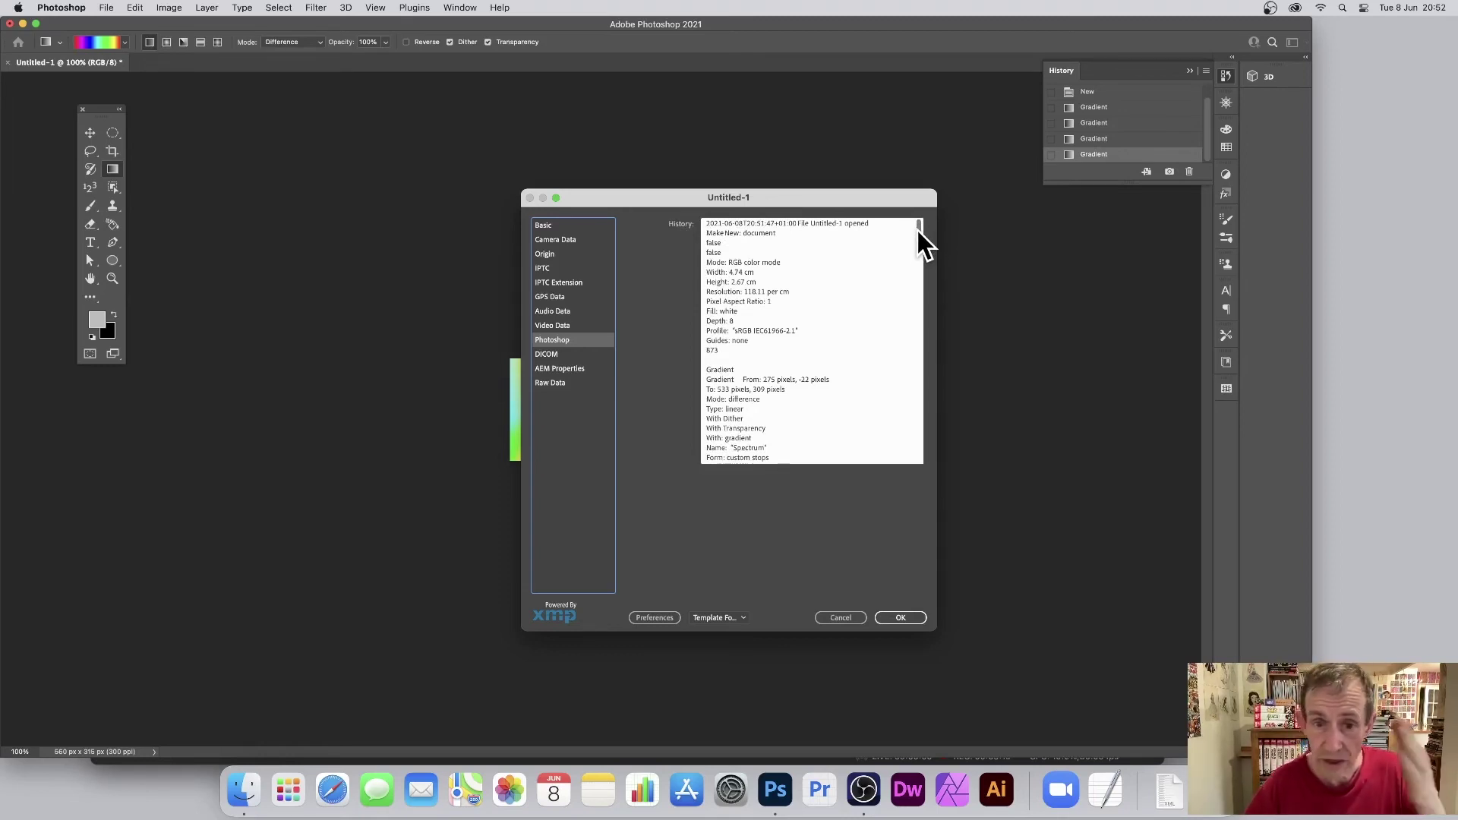
scroll(917, 230, "down", 15)
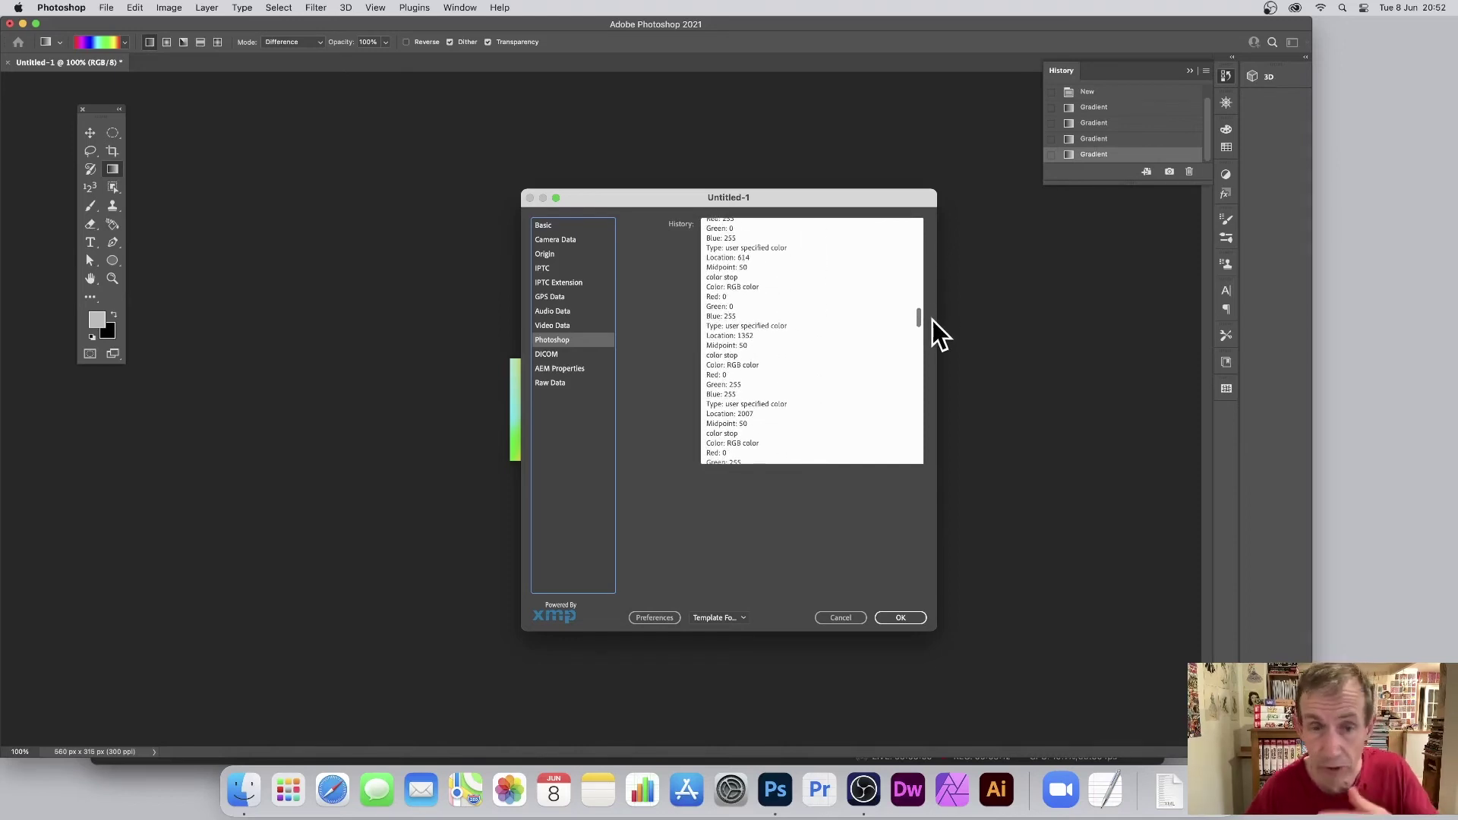
left_click_drag(919, 323, 932, 230)
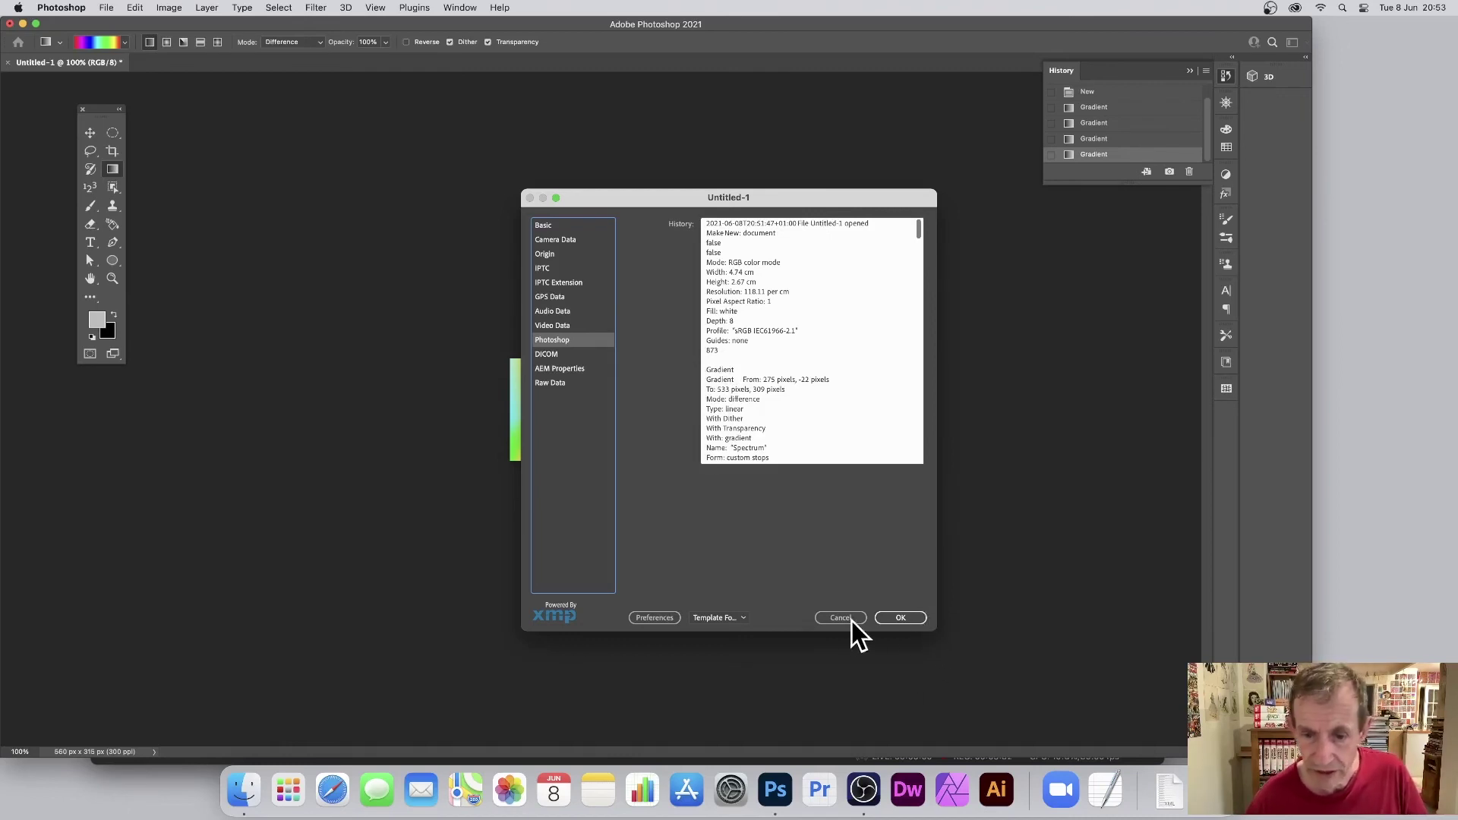
left_click(901, 620)
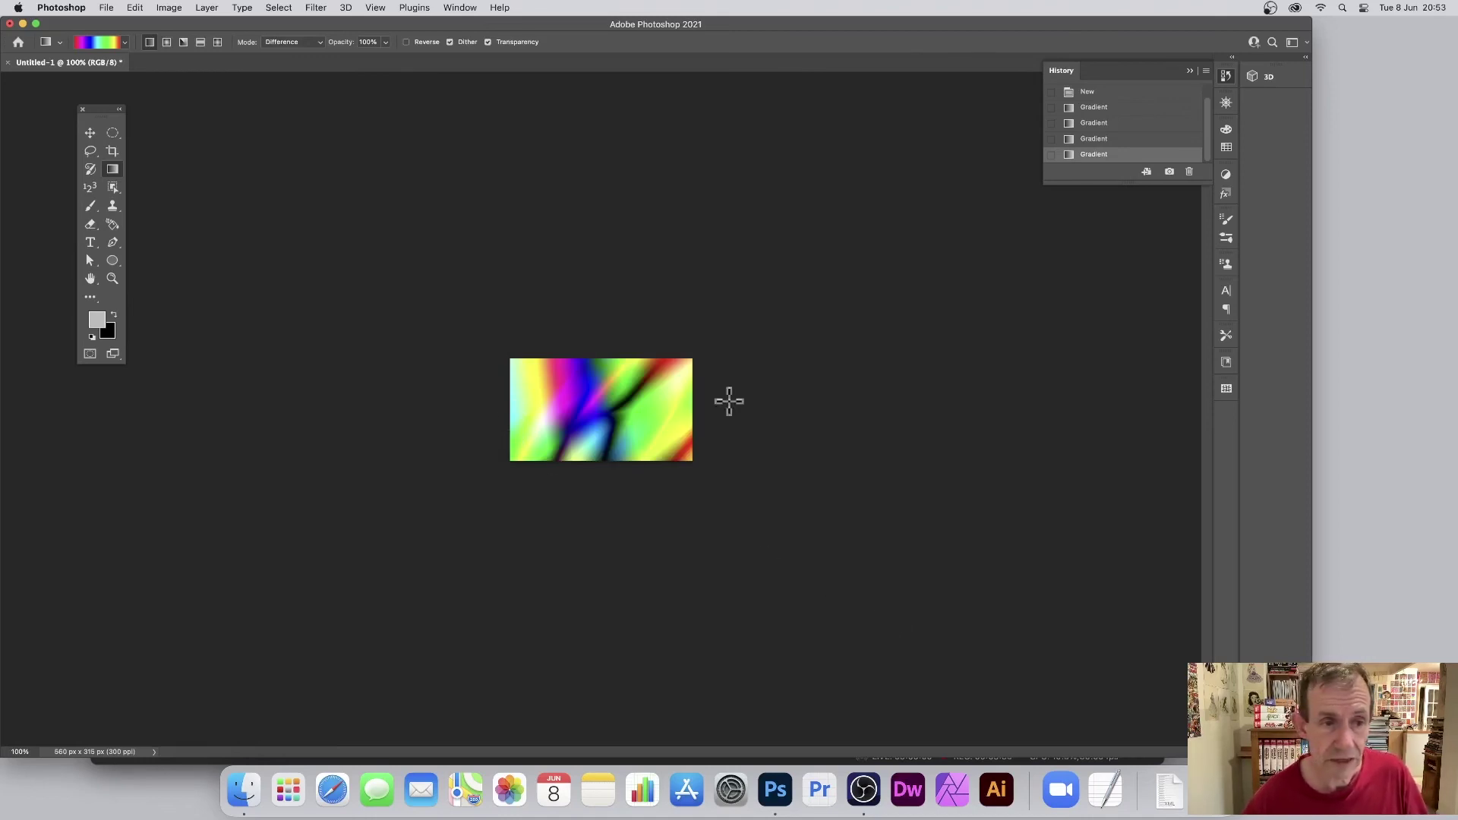
- Turn off the History Log option in the preferences and apply the change
left_click(64, 10)
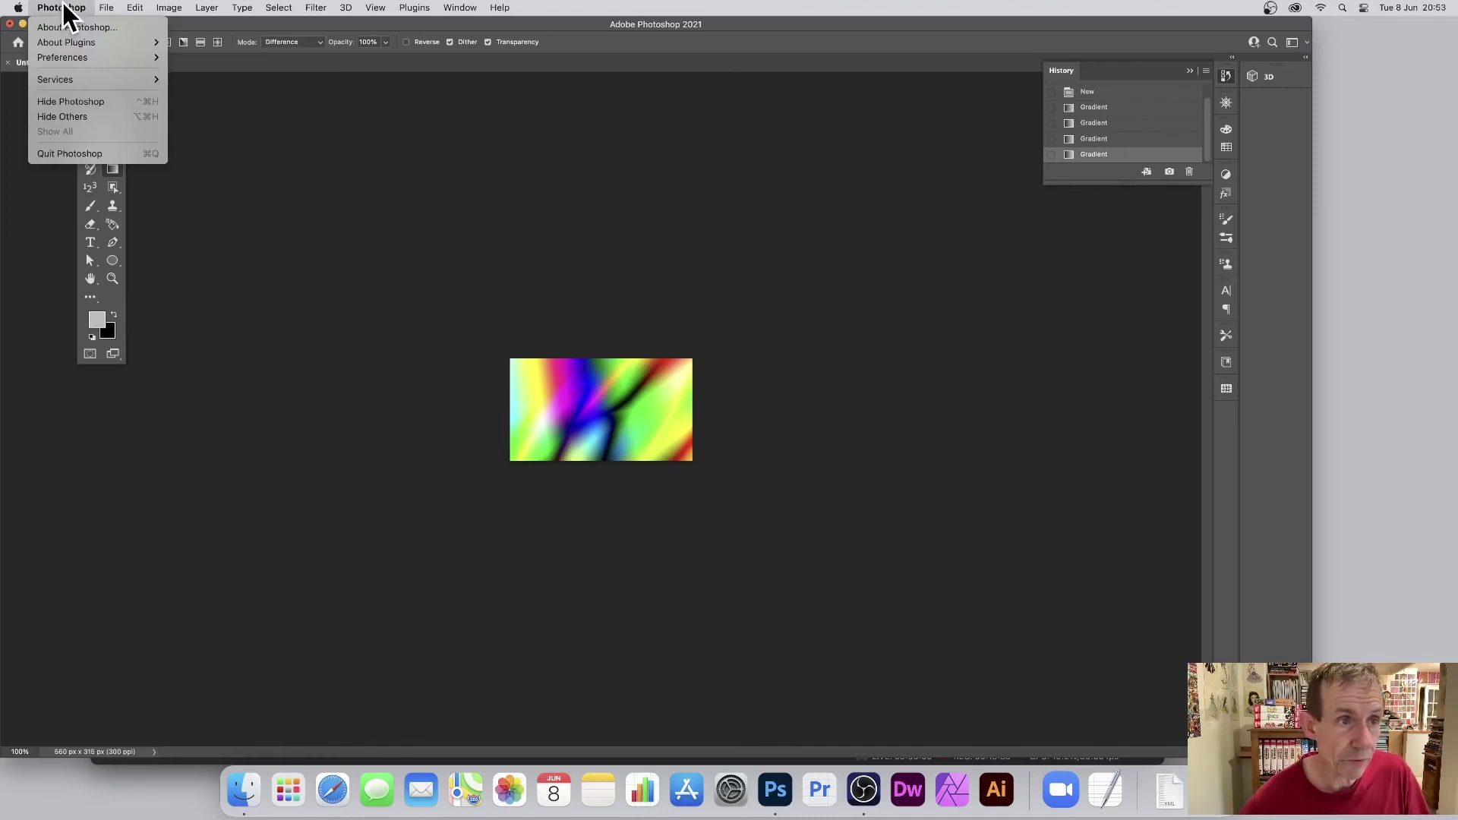
mouse_move(78, 61)
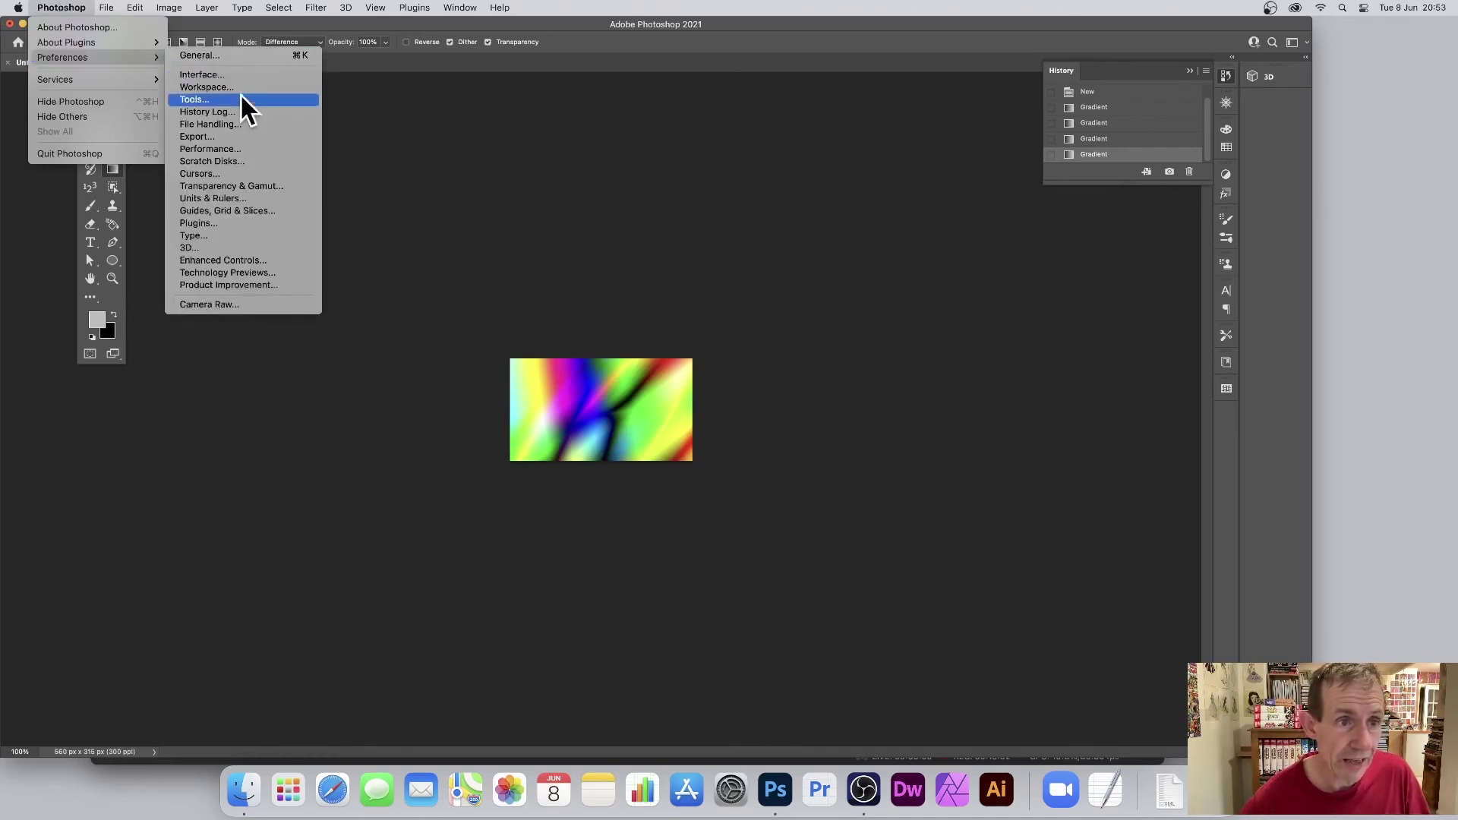
left_click(407, 170)
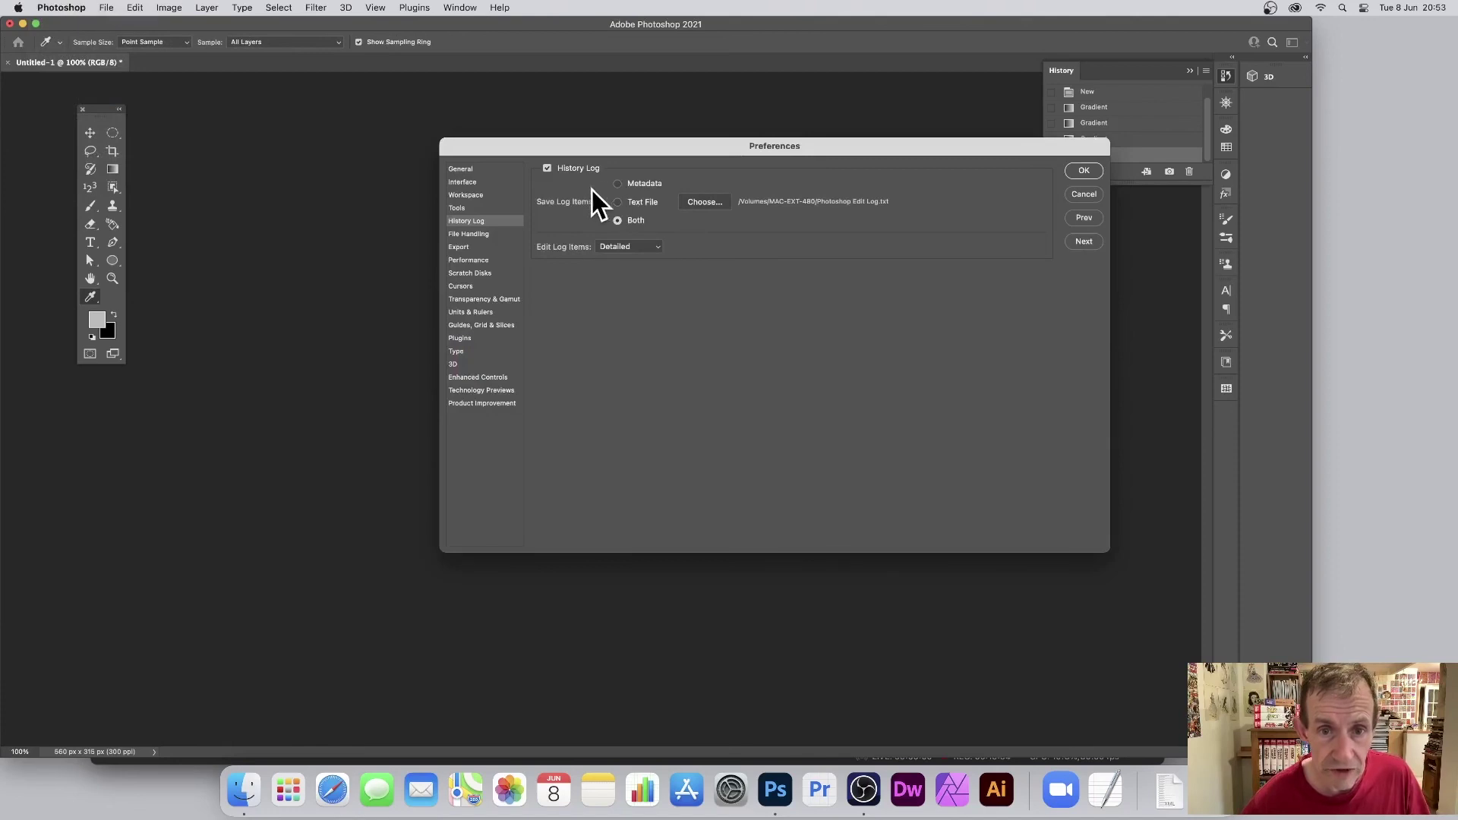
left_click(547, 169)
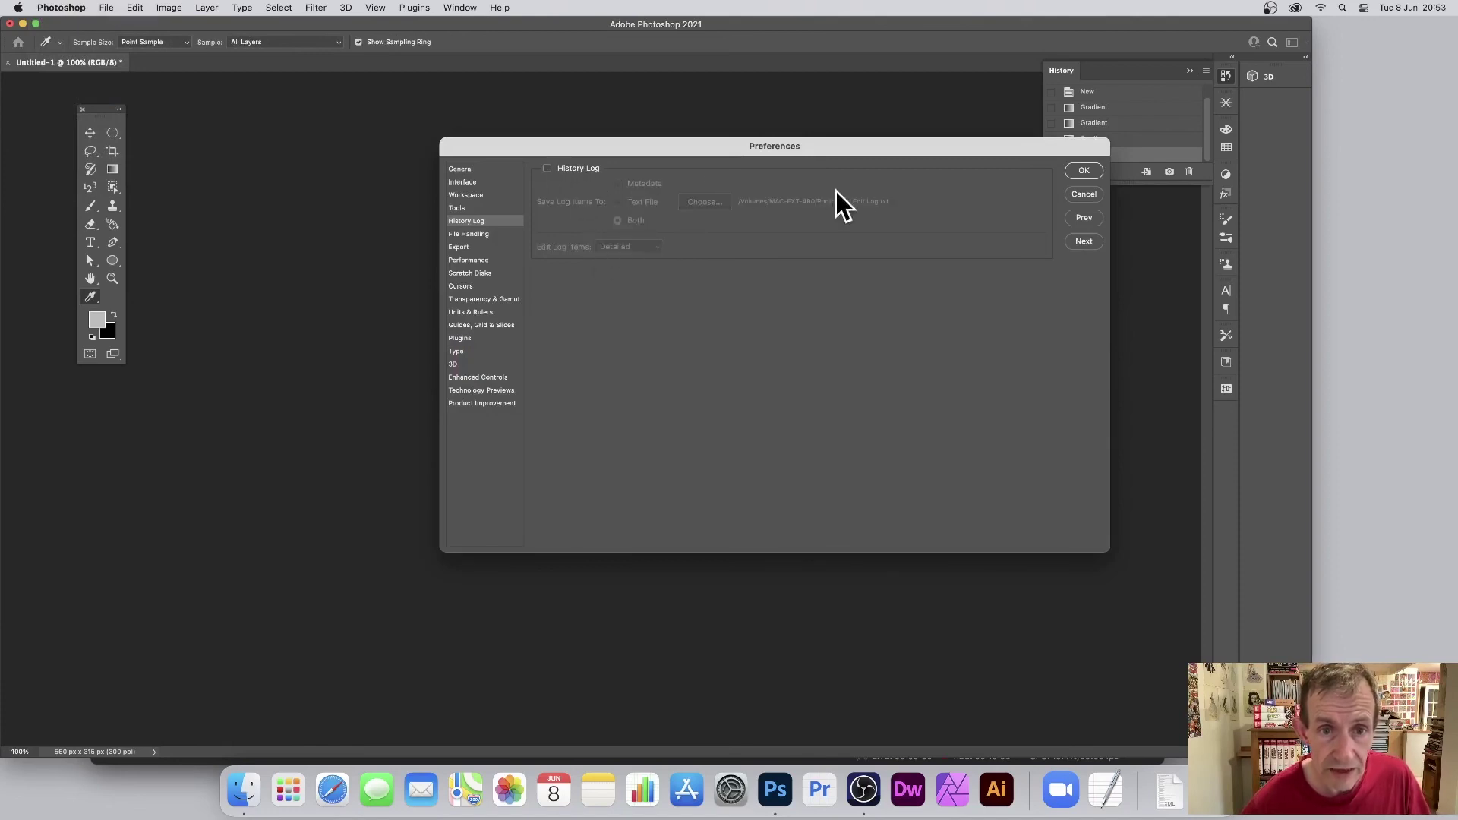
left_click(1084, 172)
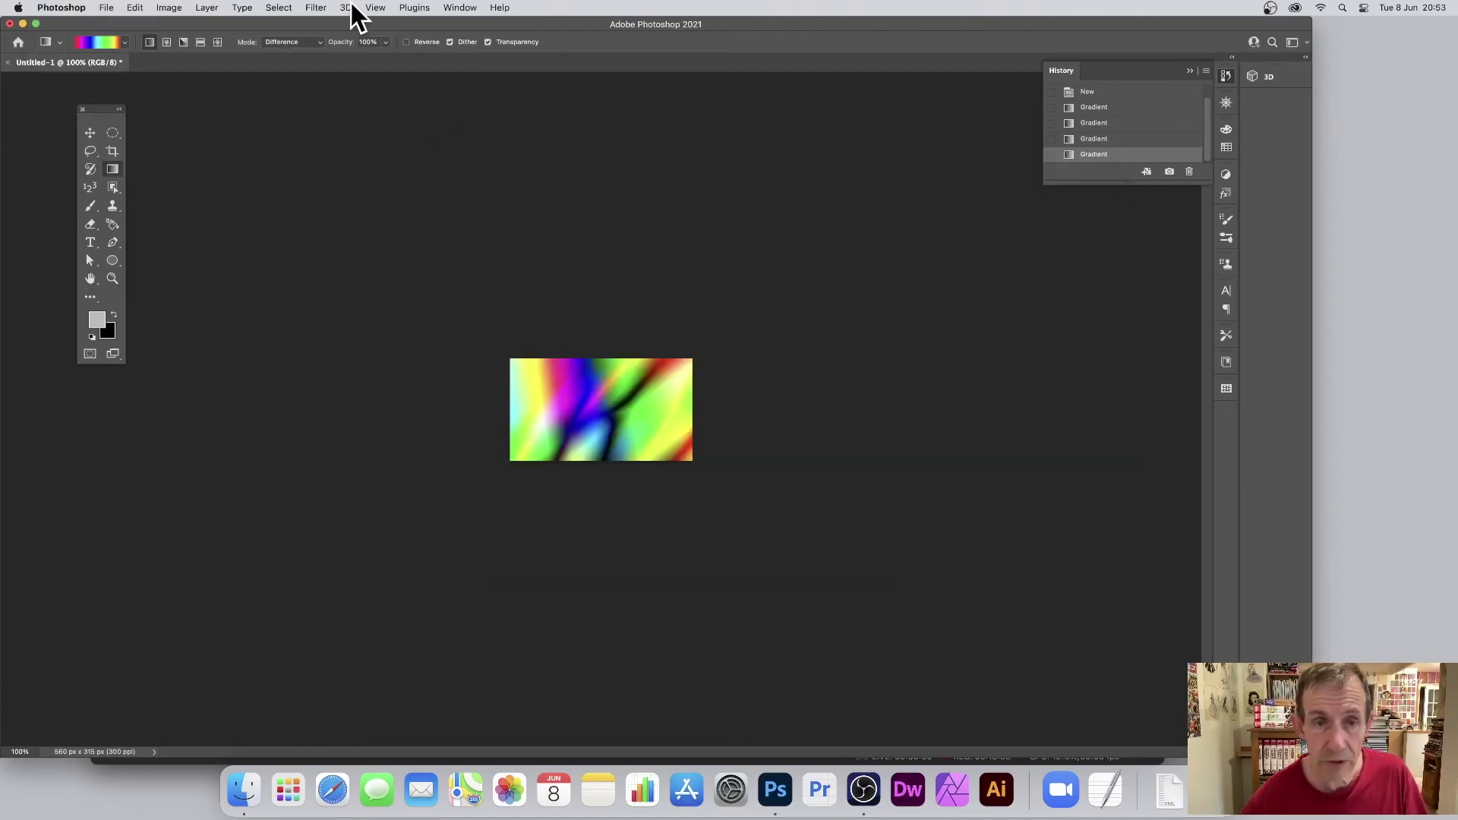